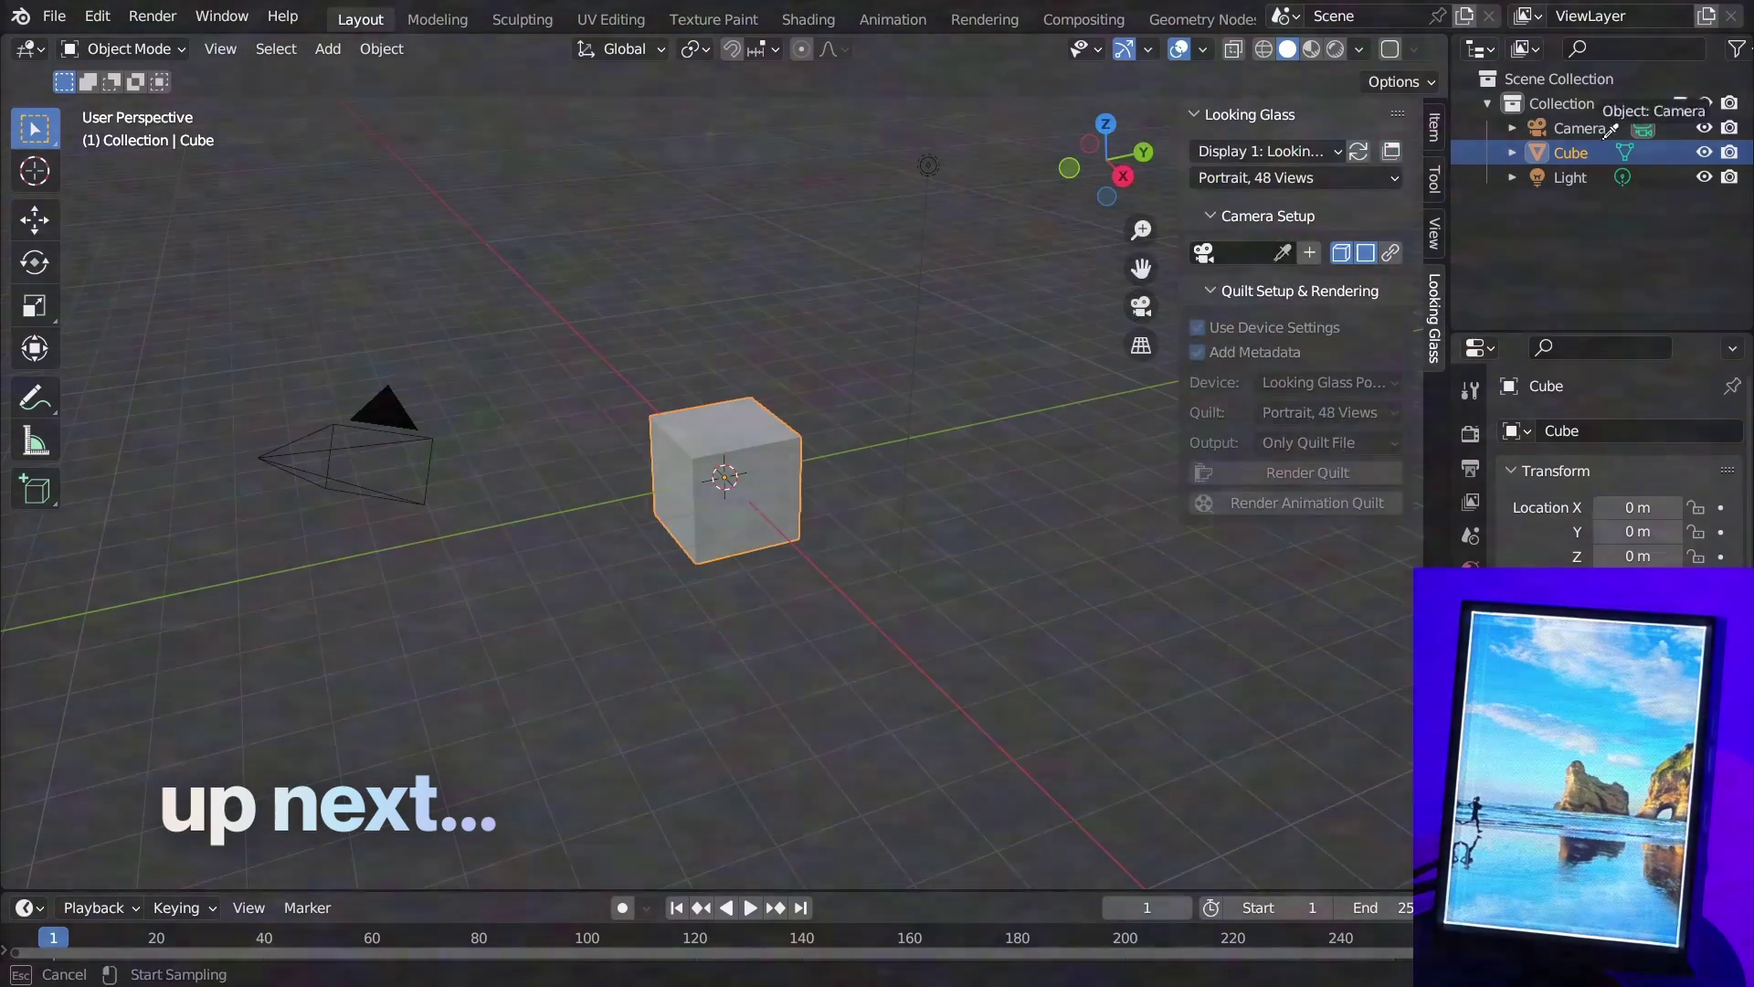
# Assign the scene Camera as the Looking Glass camera and adjust its clip end distance.
pyautogui.click(1605, 125)
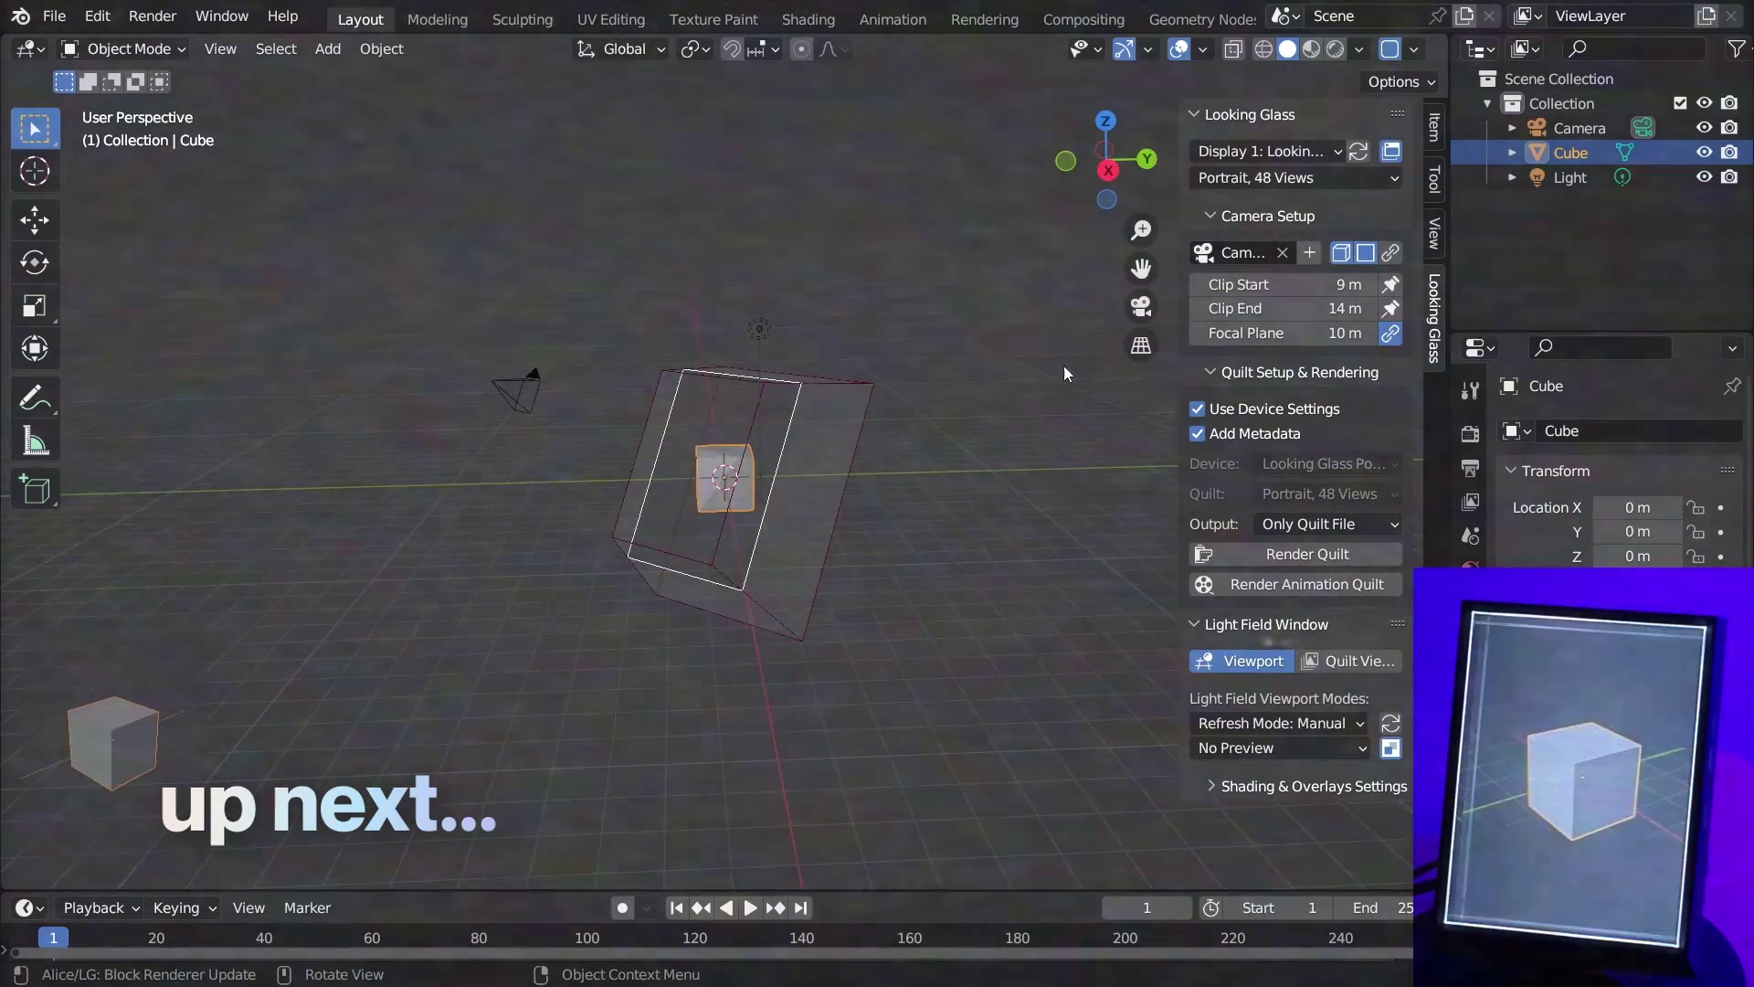
pyautogui.moveTo(950, 529); pyautogui.dragTo(998, 564, button='middle')
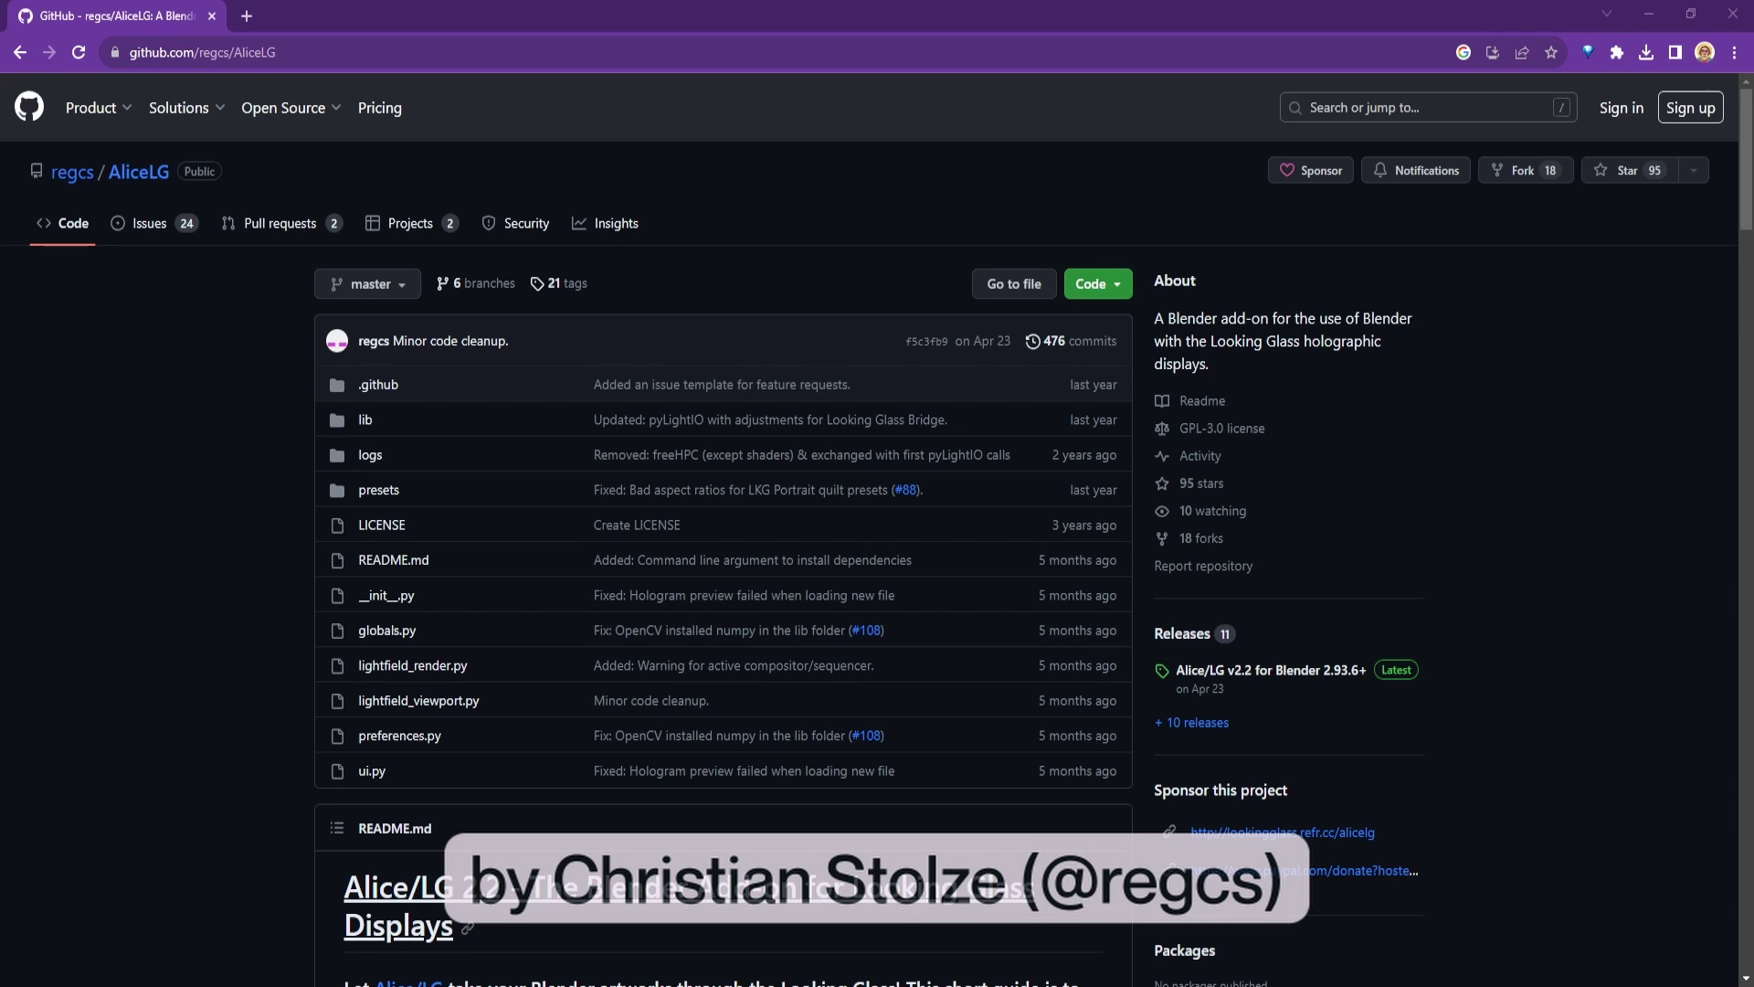
# Open the latest Alice/LG v2.2 release page and scroll down to its AliceLG.zip asset.
pyautogui.scroll(-5, 1540, 595)
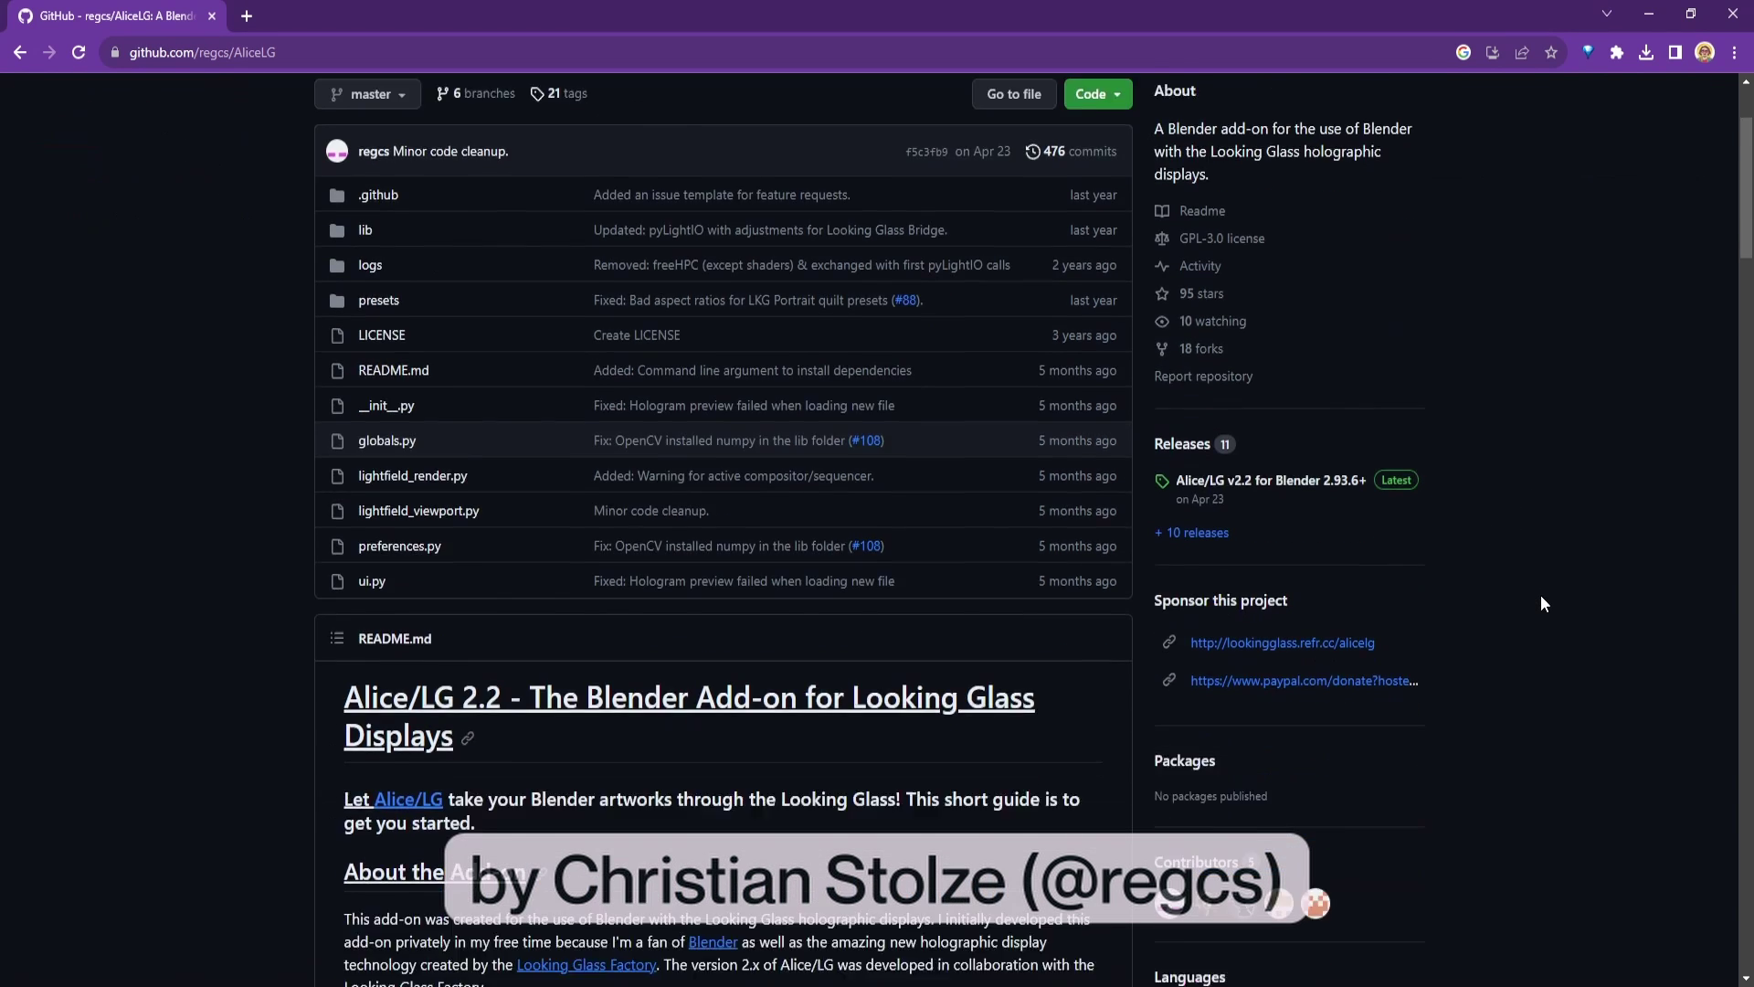
pyautogui.click(1331, 199)
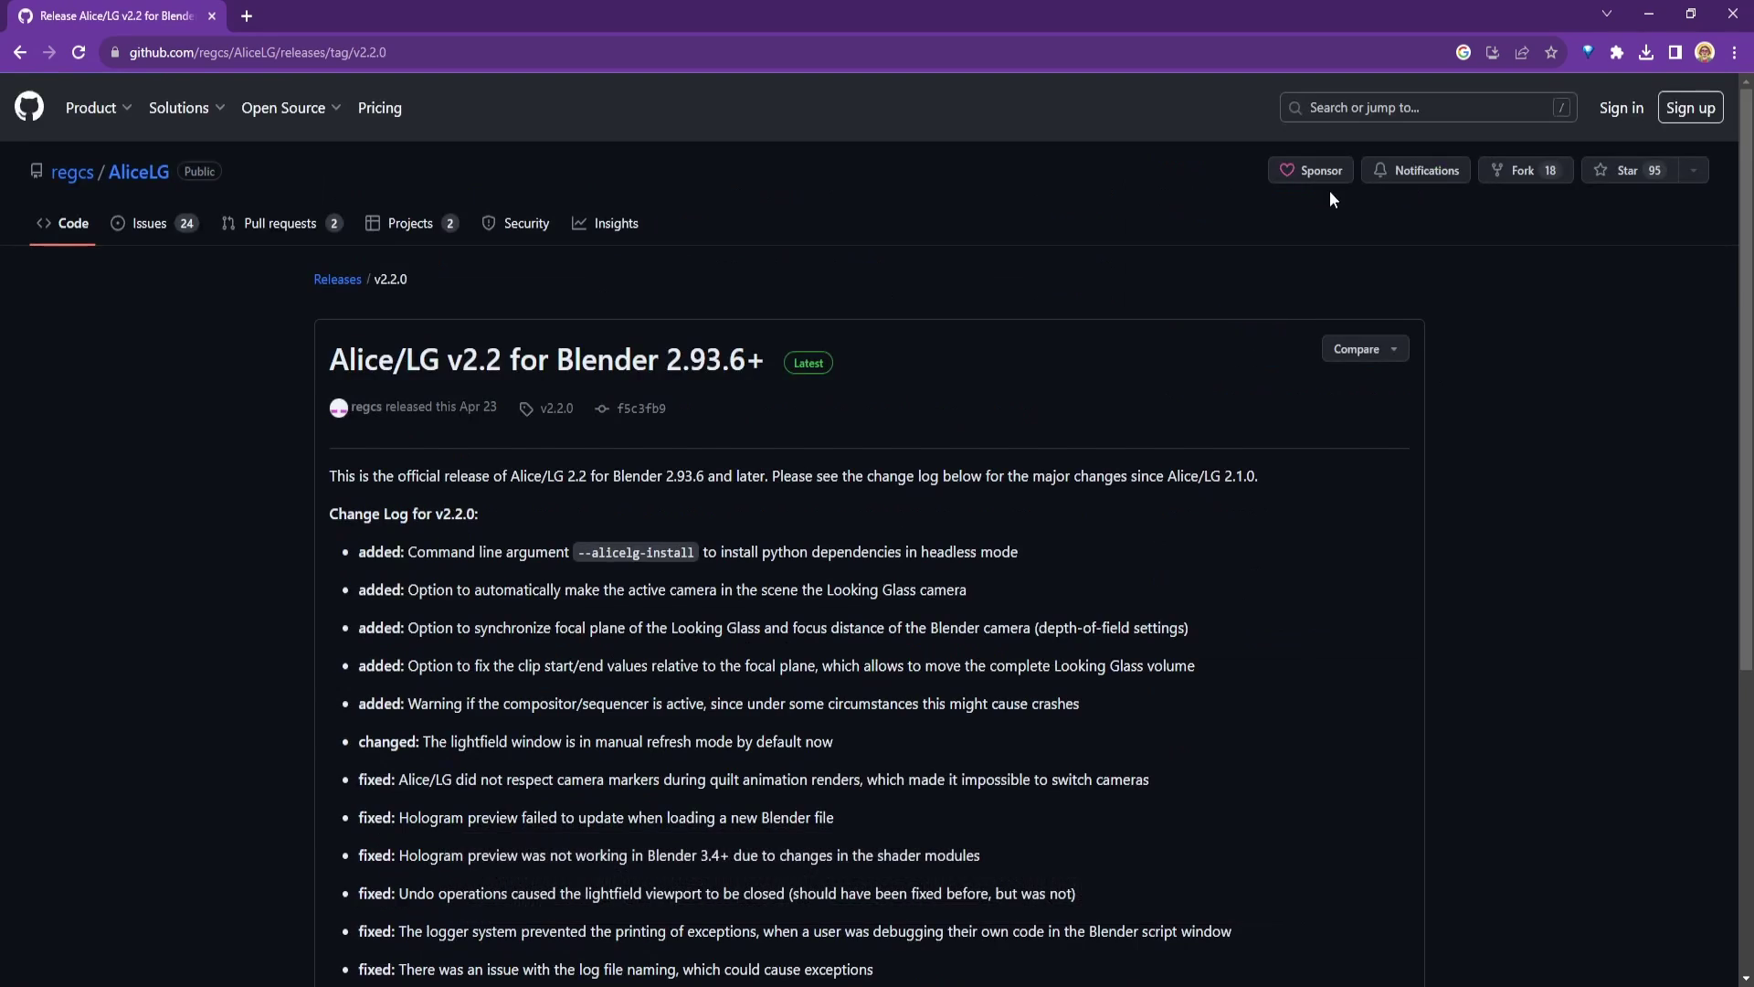
pyautogui.scroll(-10, 1539, 529)
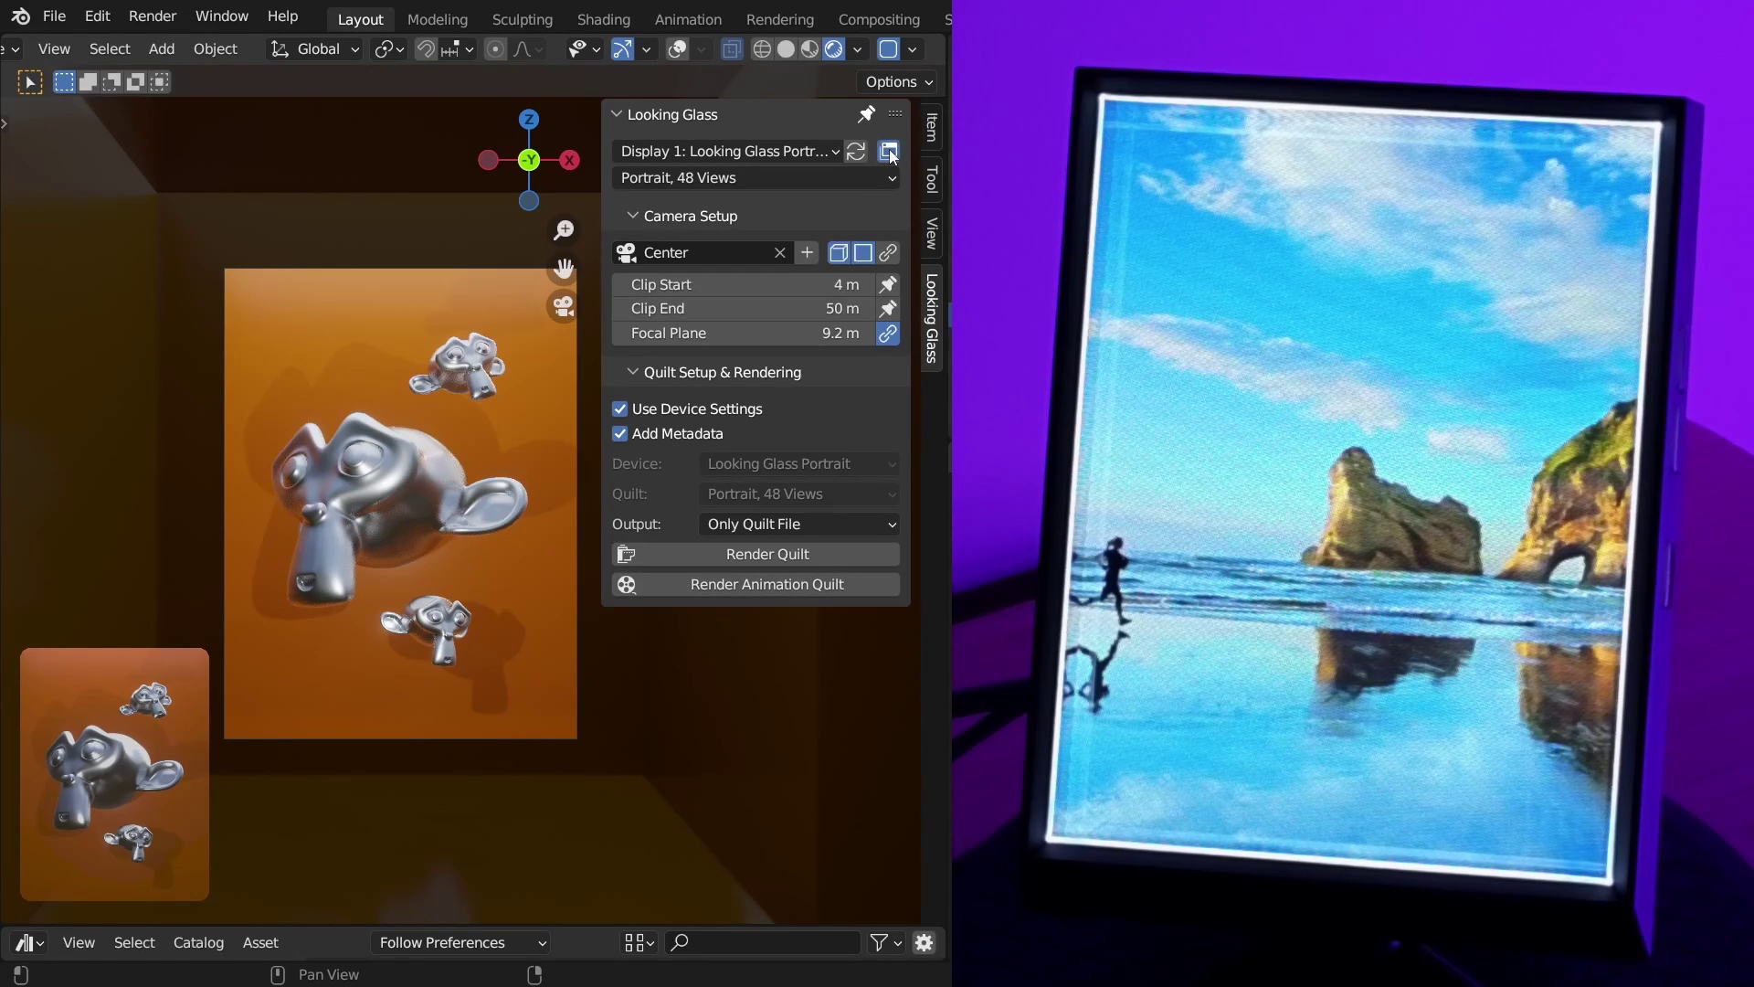
# Show the light field window with Automatic refresh and trackball-rotate the large monkey to face forward.
pyautogui.click(889, 151)
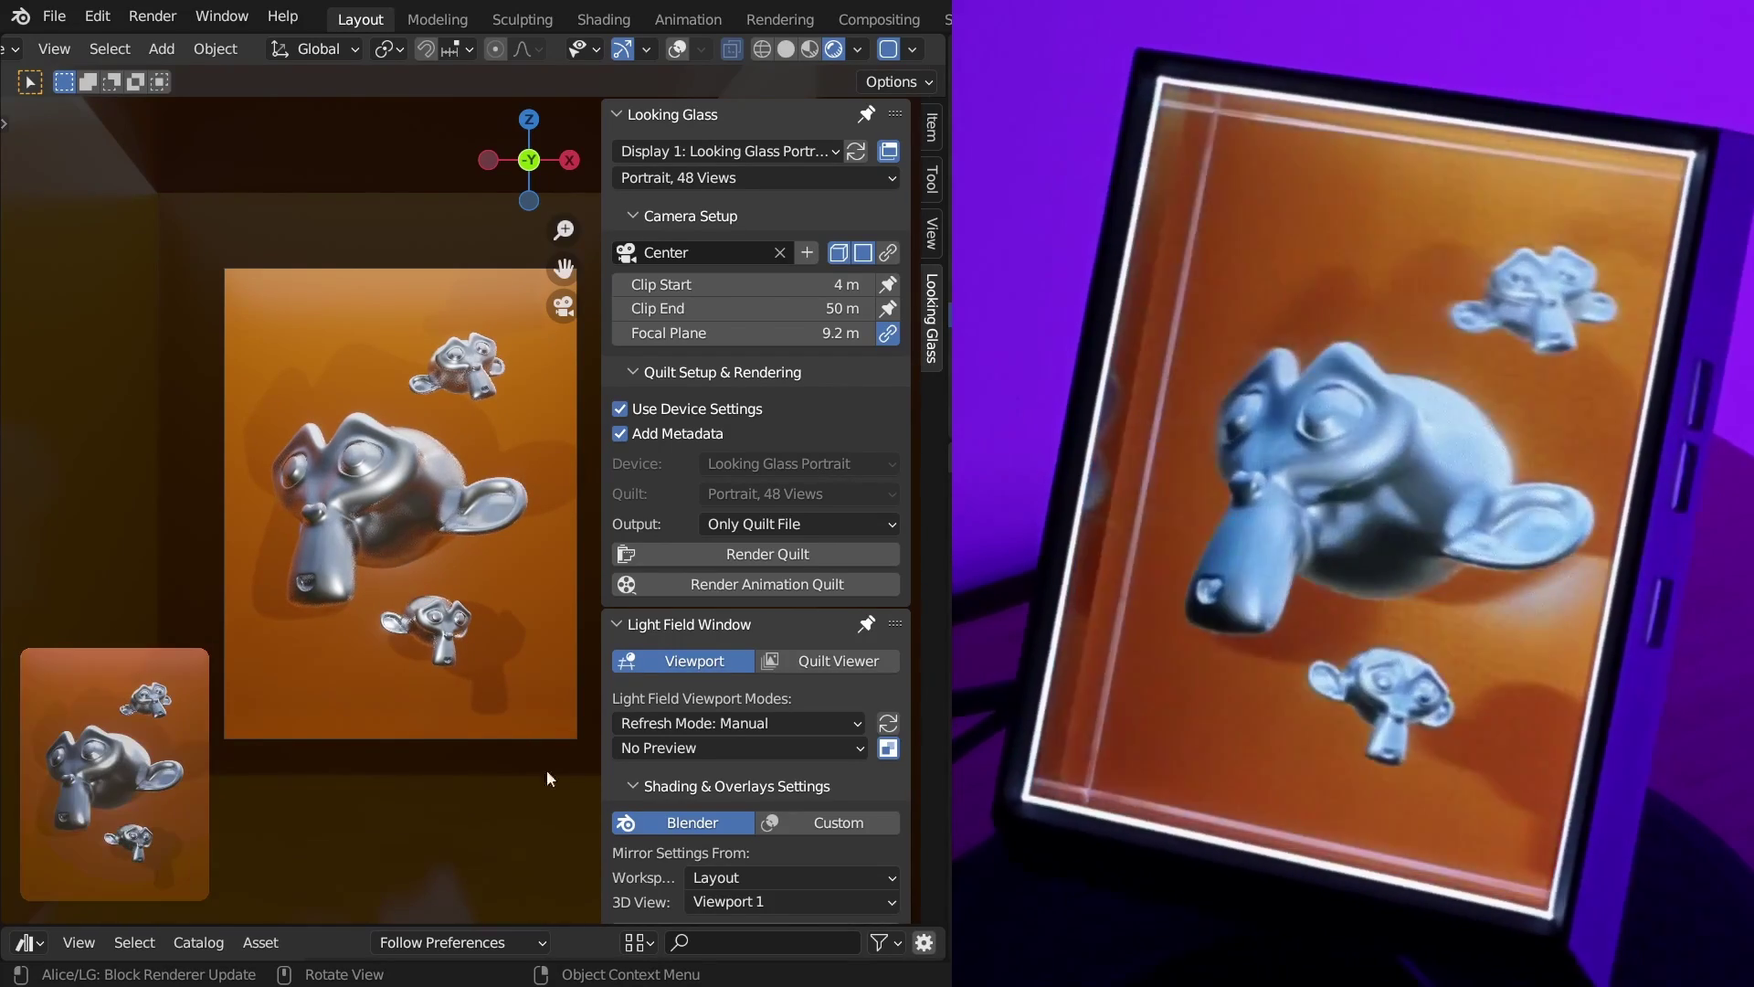
pyautogui.click(625, 727)
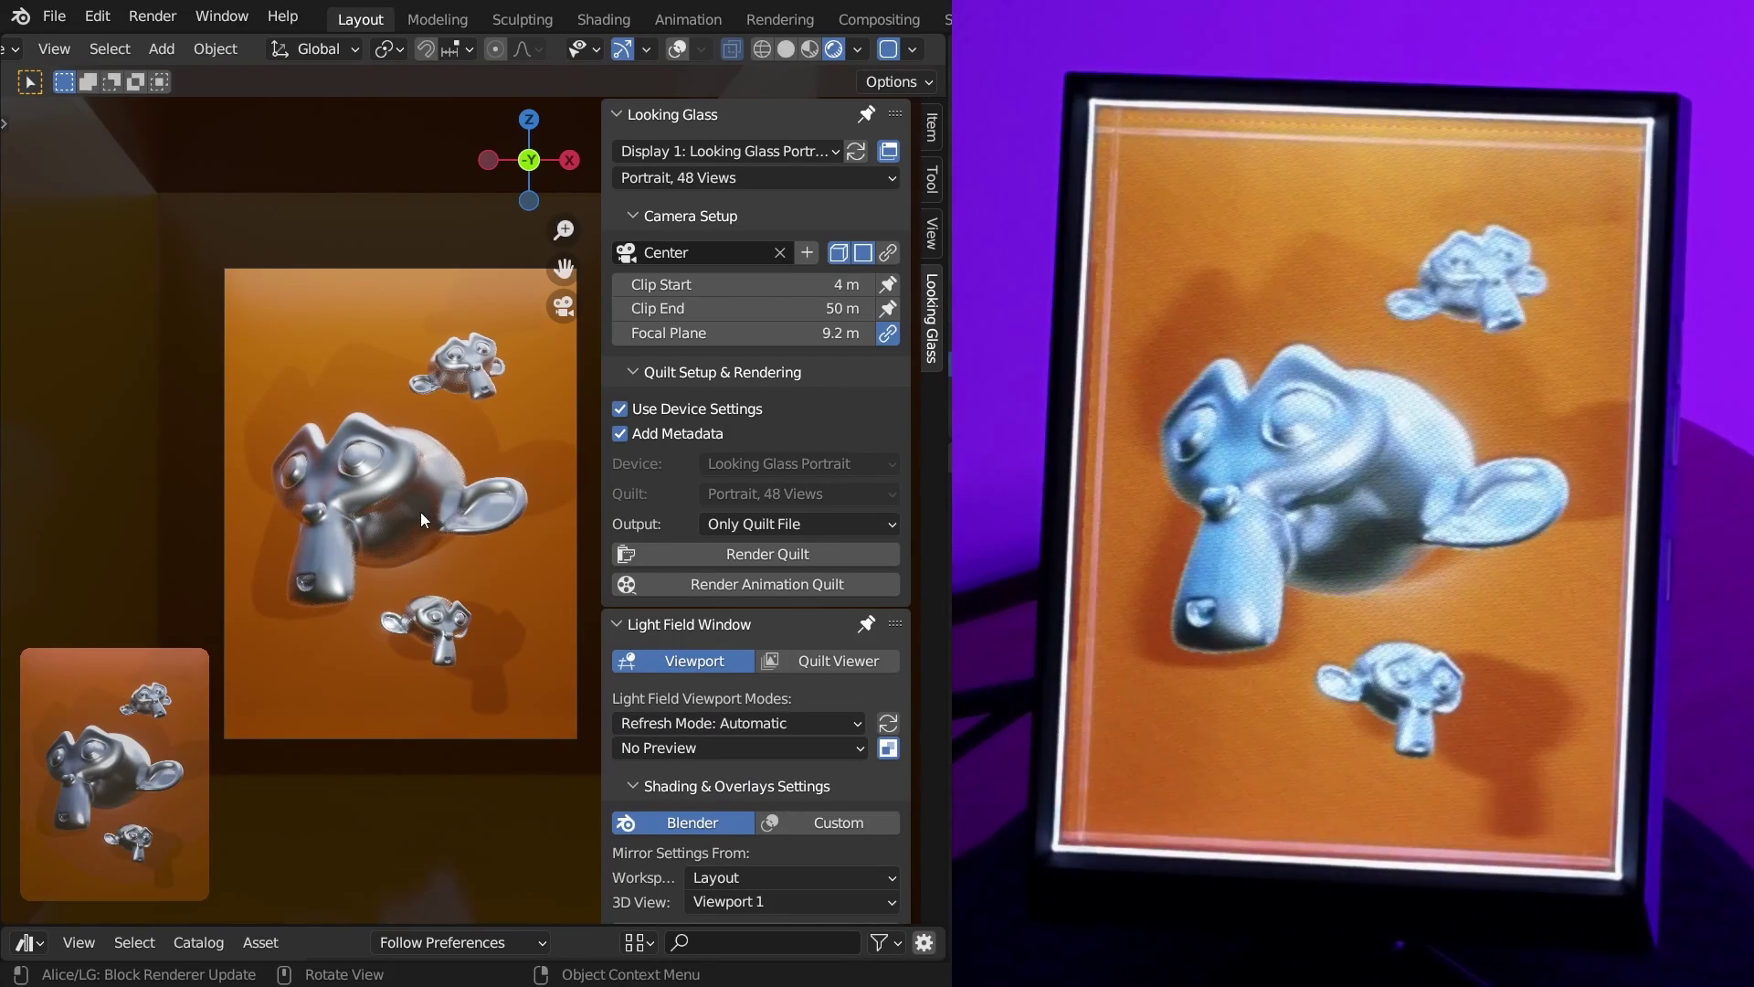
pyautogui.press('r')
pyautogui.press('r')
pyautogui.click(488, 512)
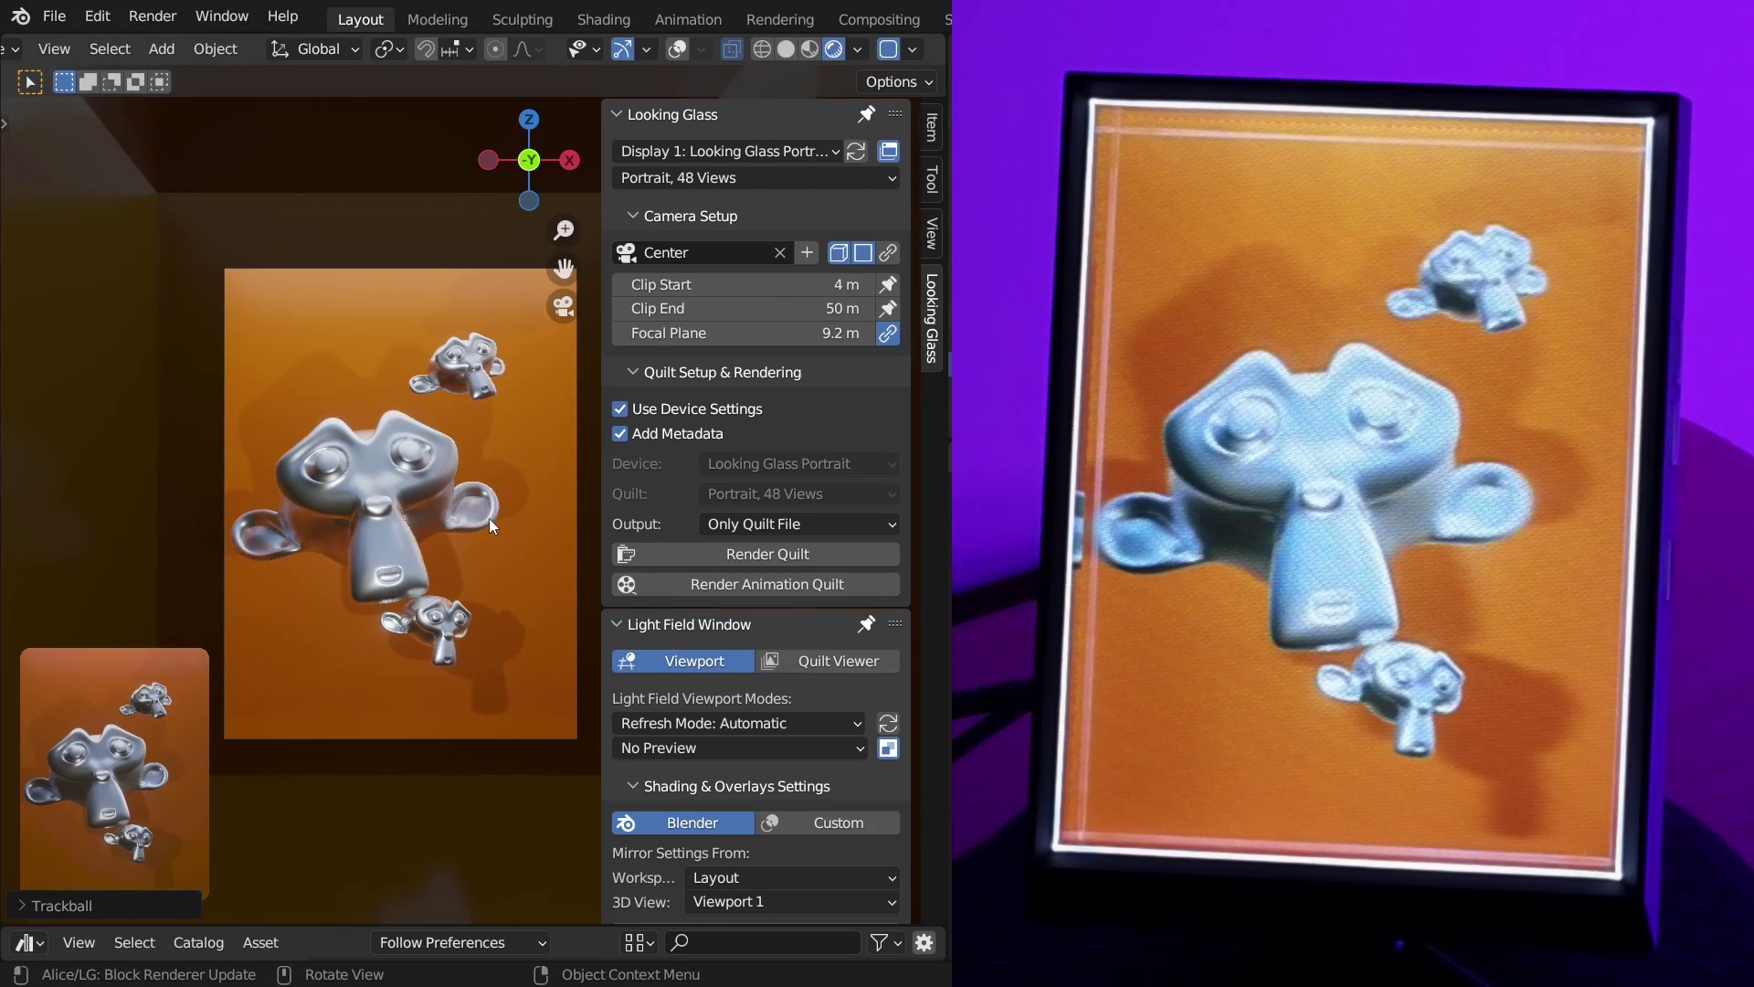
pyautogui.press('r')
pyautogui.press('r')
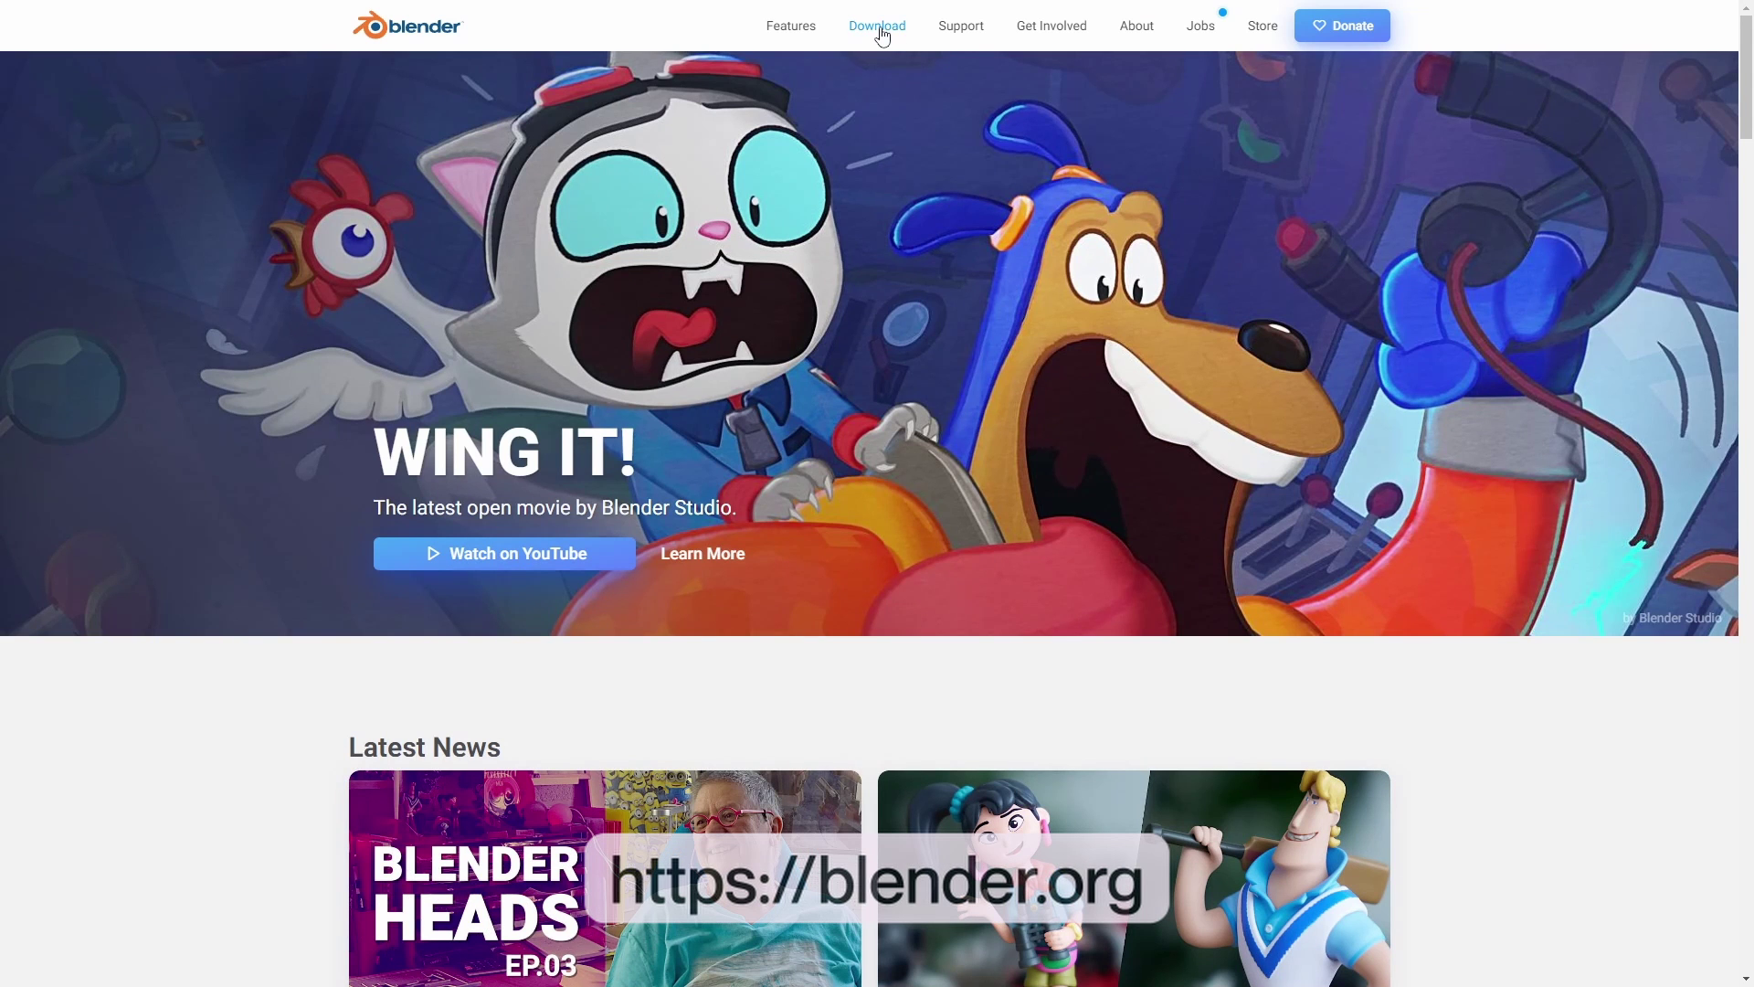
# Download Blender 3.6.4 LTS from the blender.org download page.
pyautogui.click(879, 27)
pyautogui.click(956, 311)
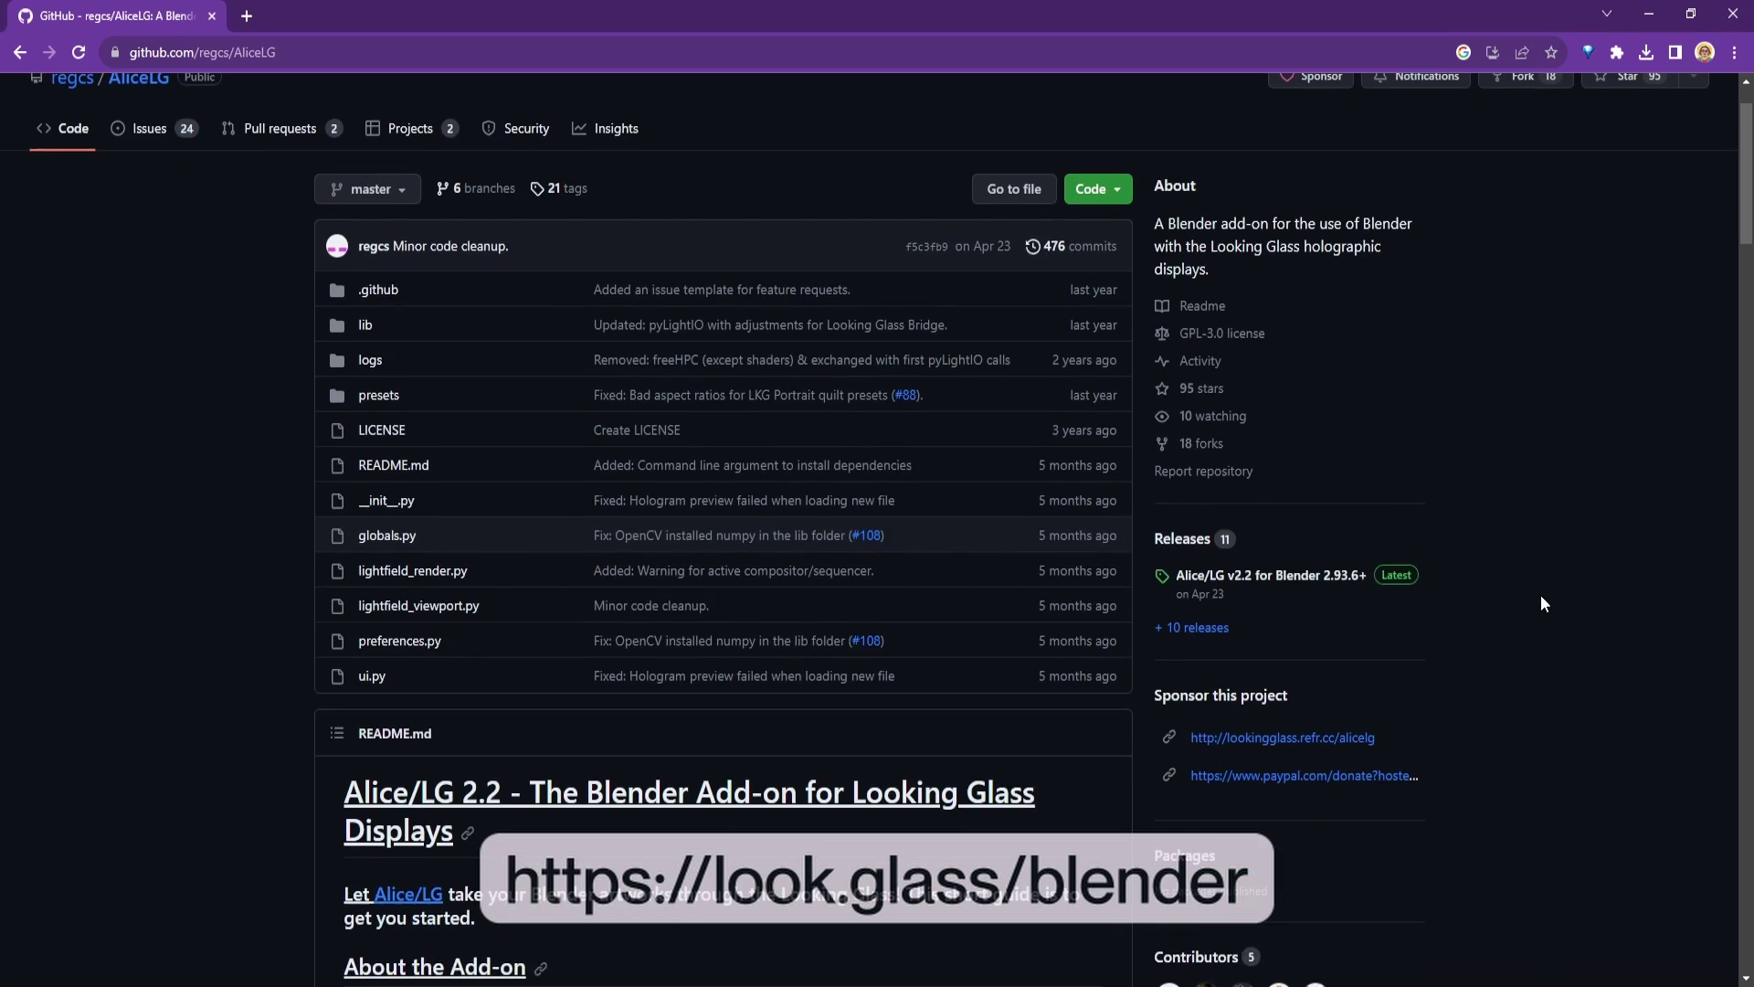
pyautogui.scroll(-4, 1542, 603)
# Download AliceLG.zip from the assets of the latest Alice/LG release.
pyautogui.click(1331, 192)
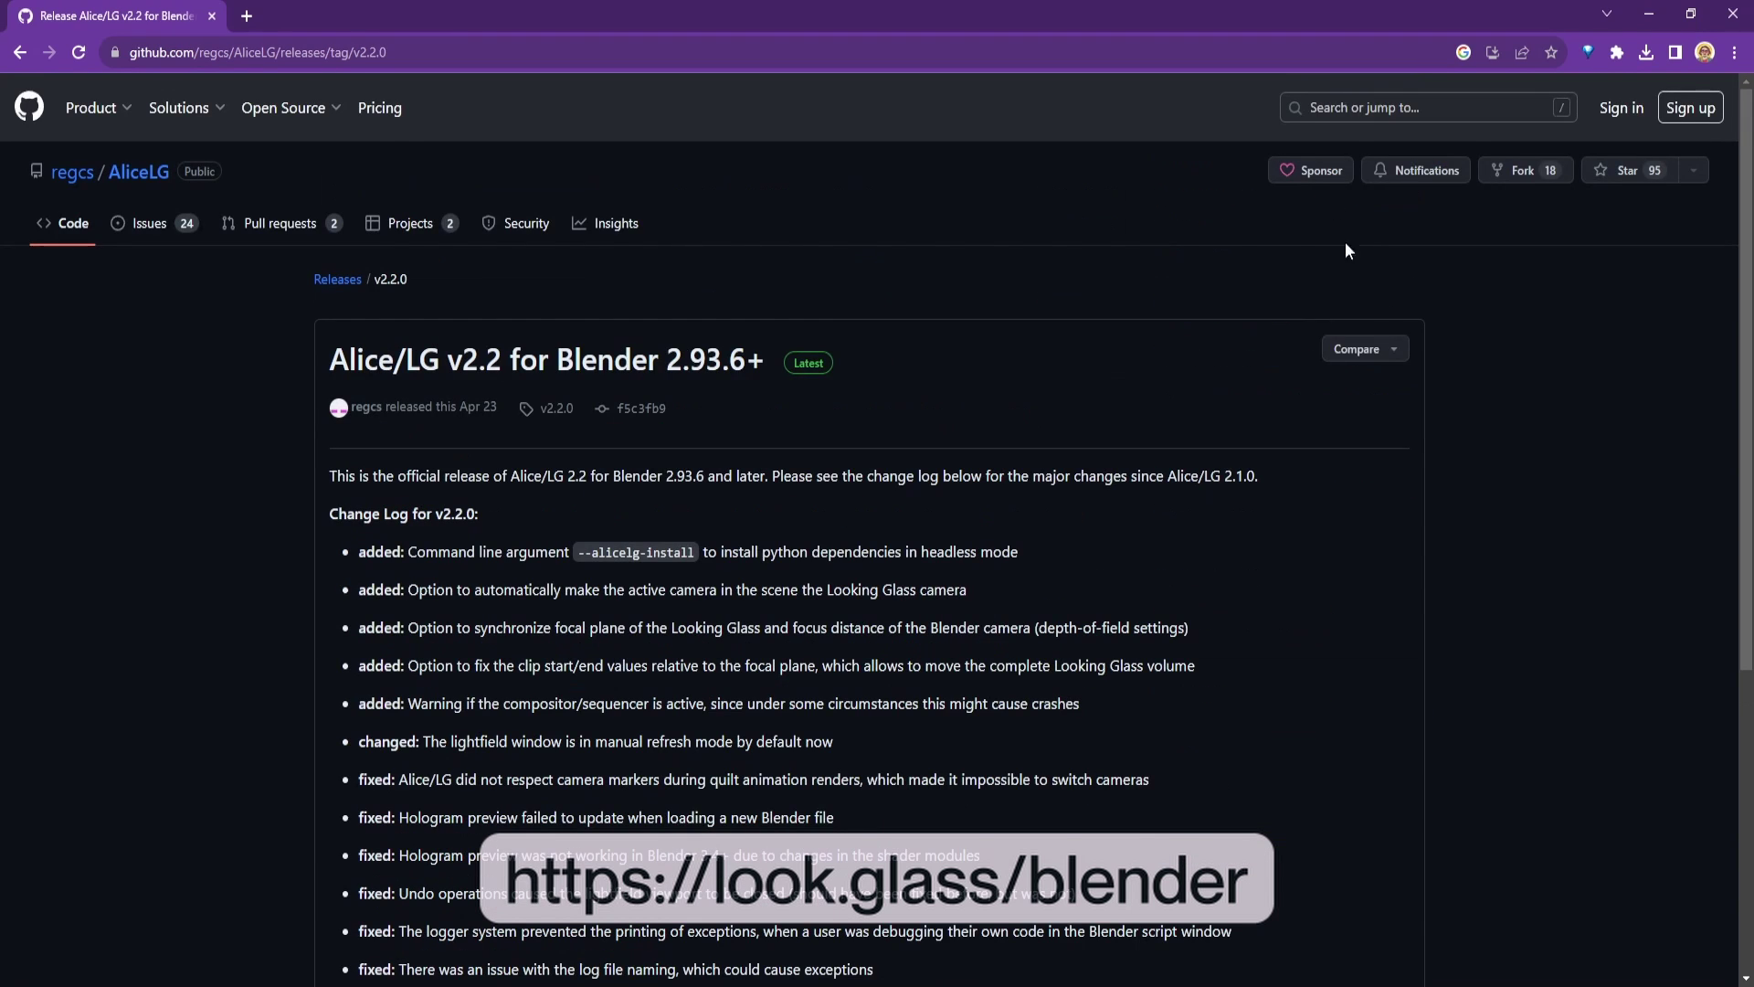
pyautogui.scroll(-5, 1535, 521)
pyautogui.click(409, 704)
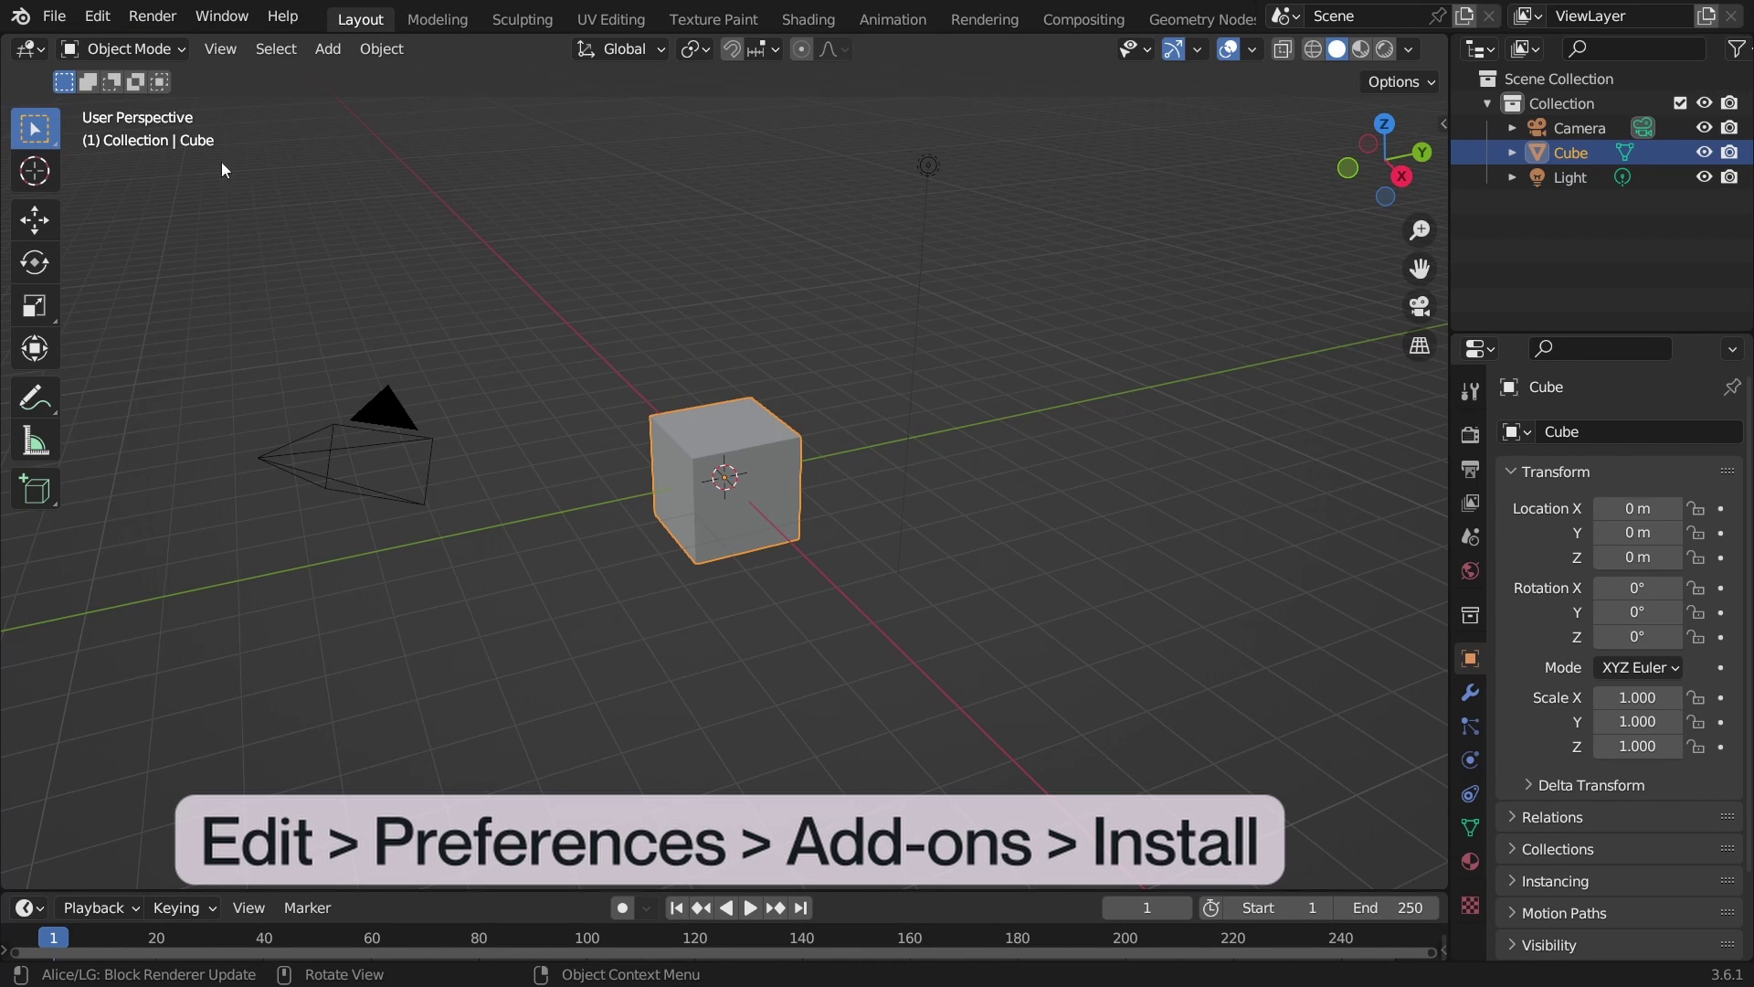
# In Add-ons preferences, choose AliceLG.zip from Downloads\Blender\Addons to install.
pyautogui.click(97, 20)
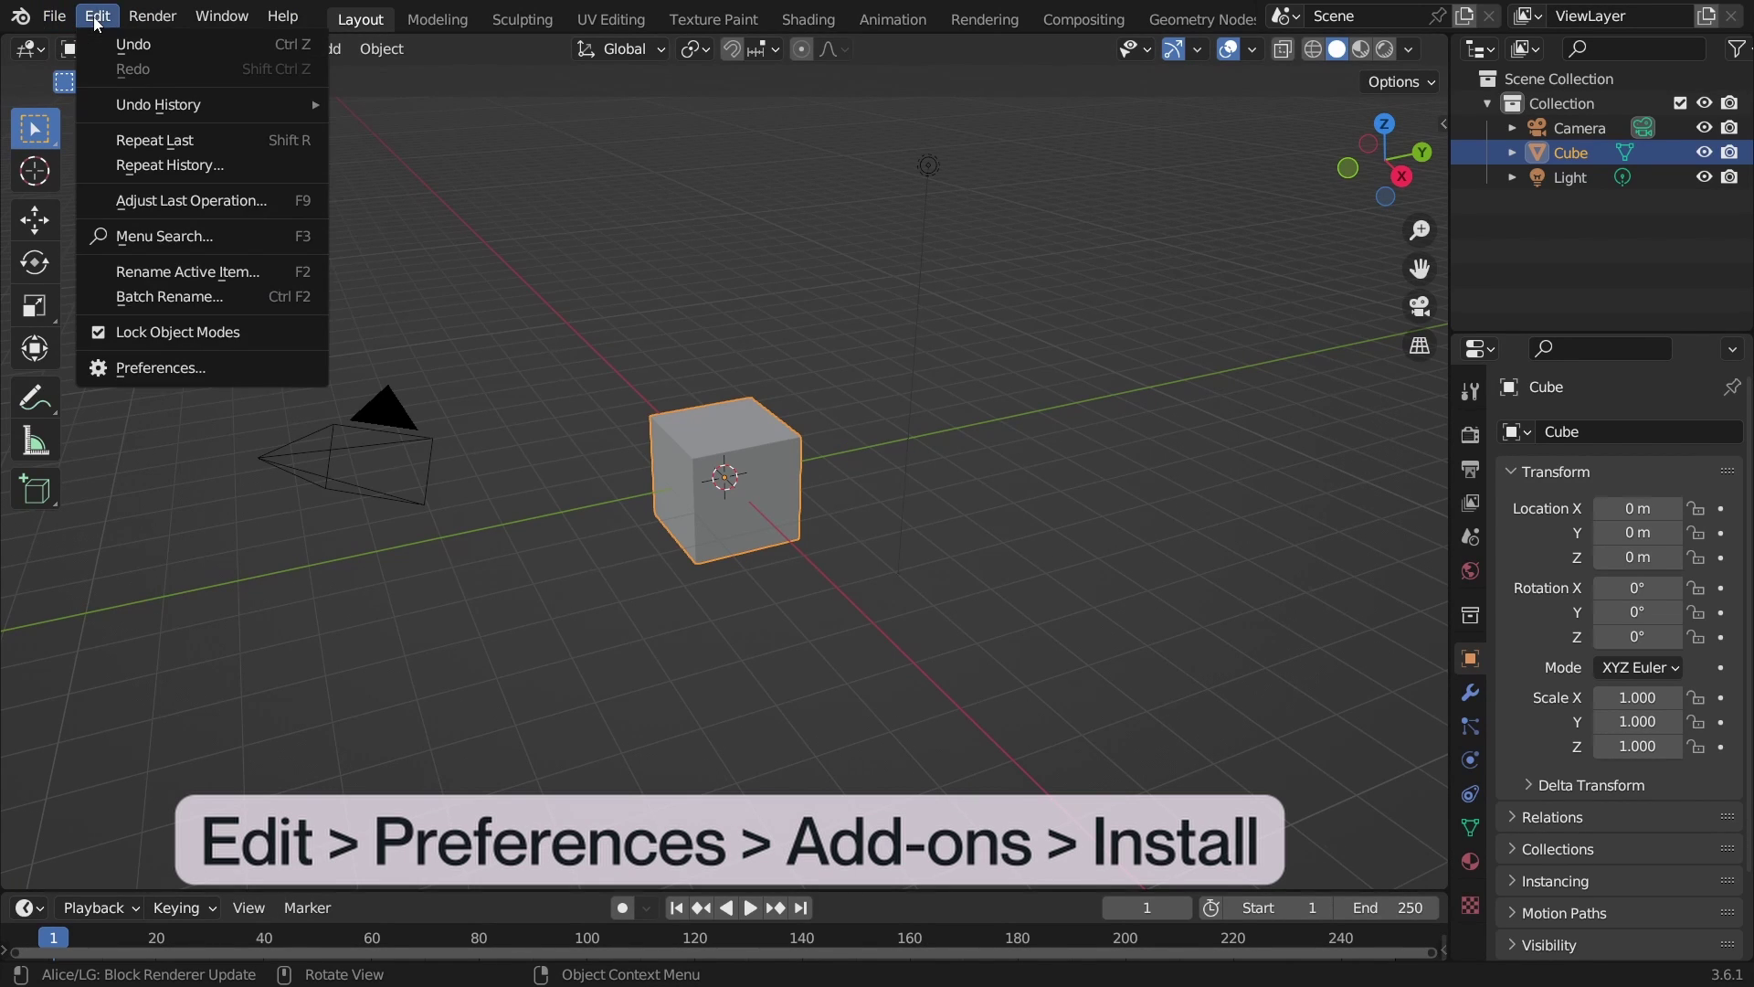
pyautogui.click(184, 369)
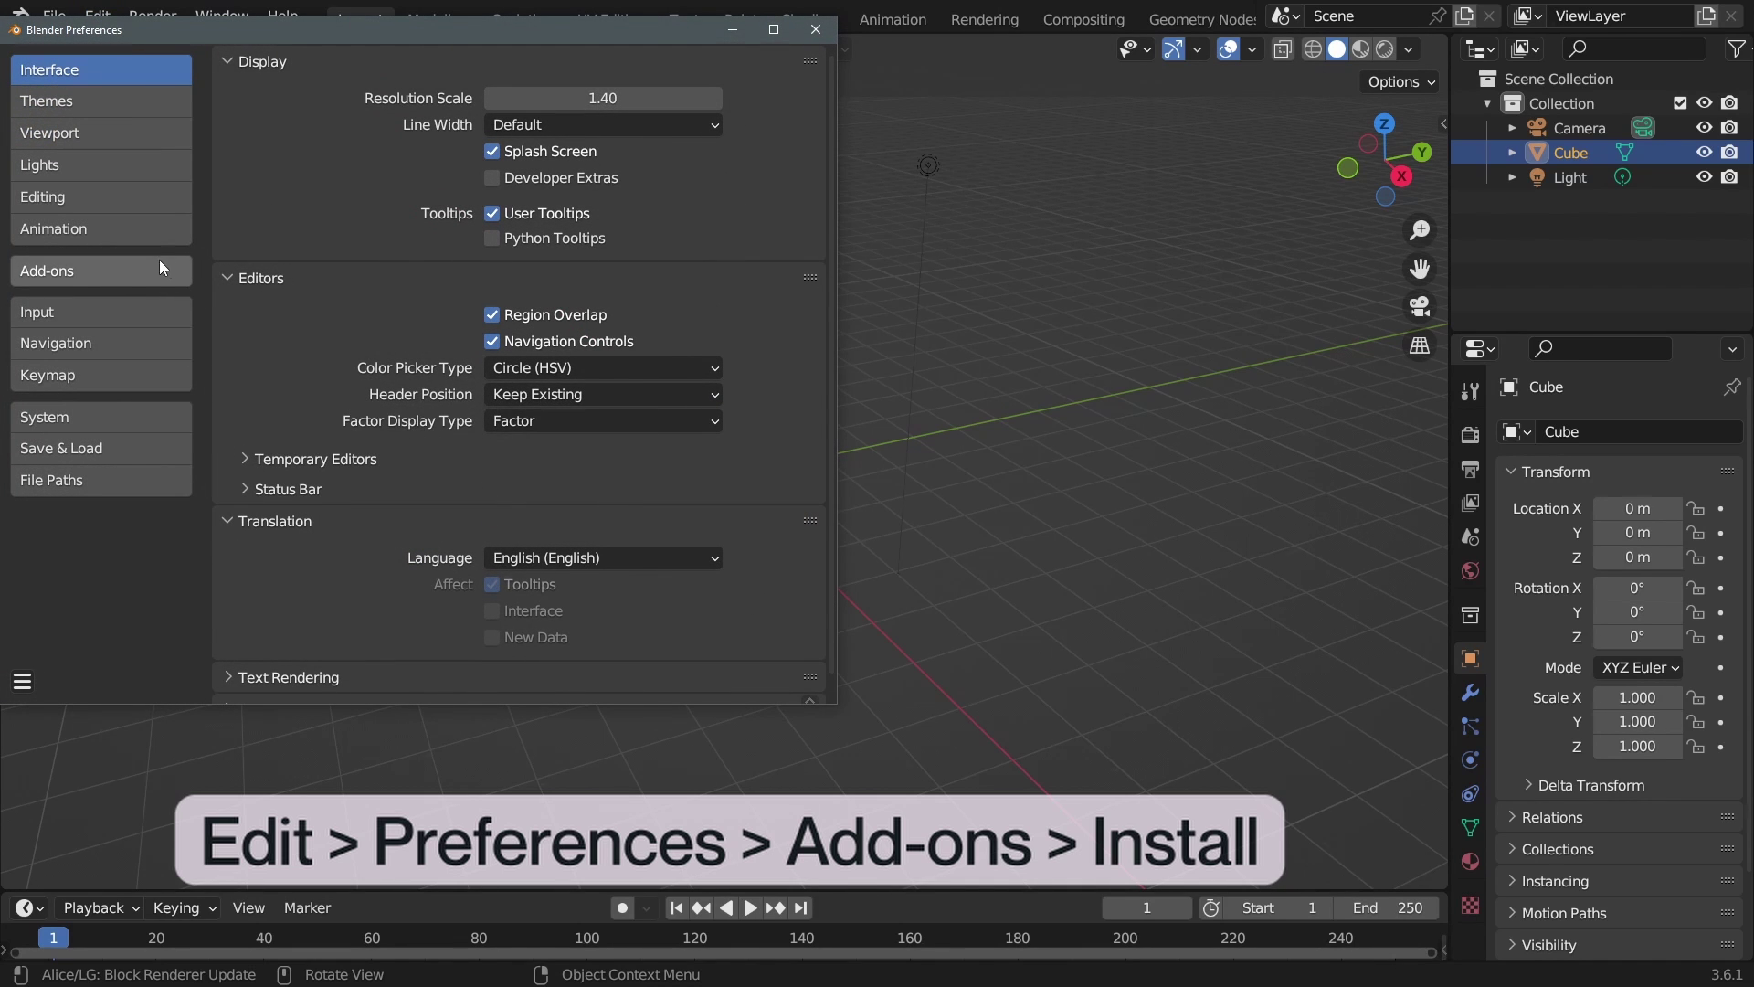
pyautogui.click(135, 271)
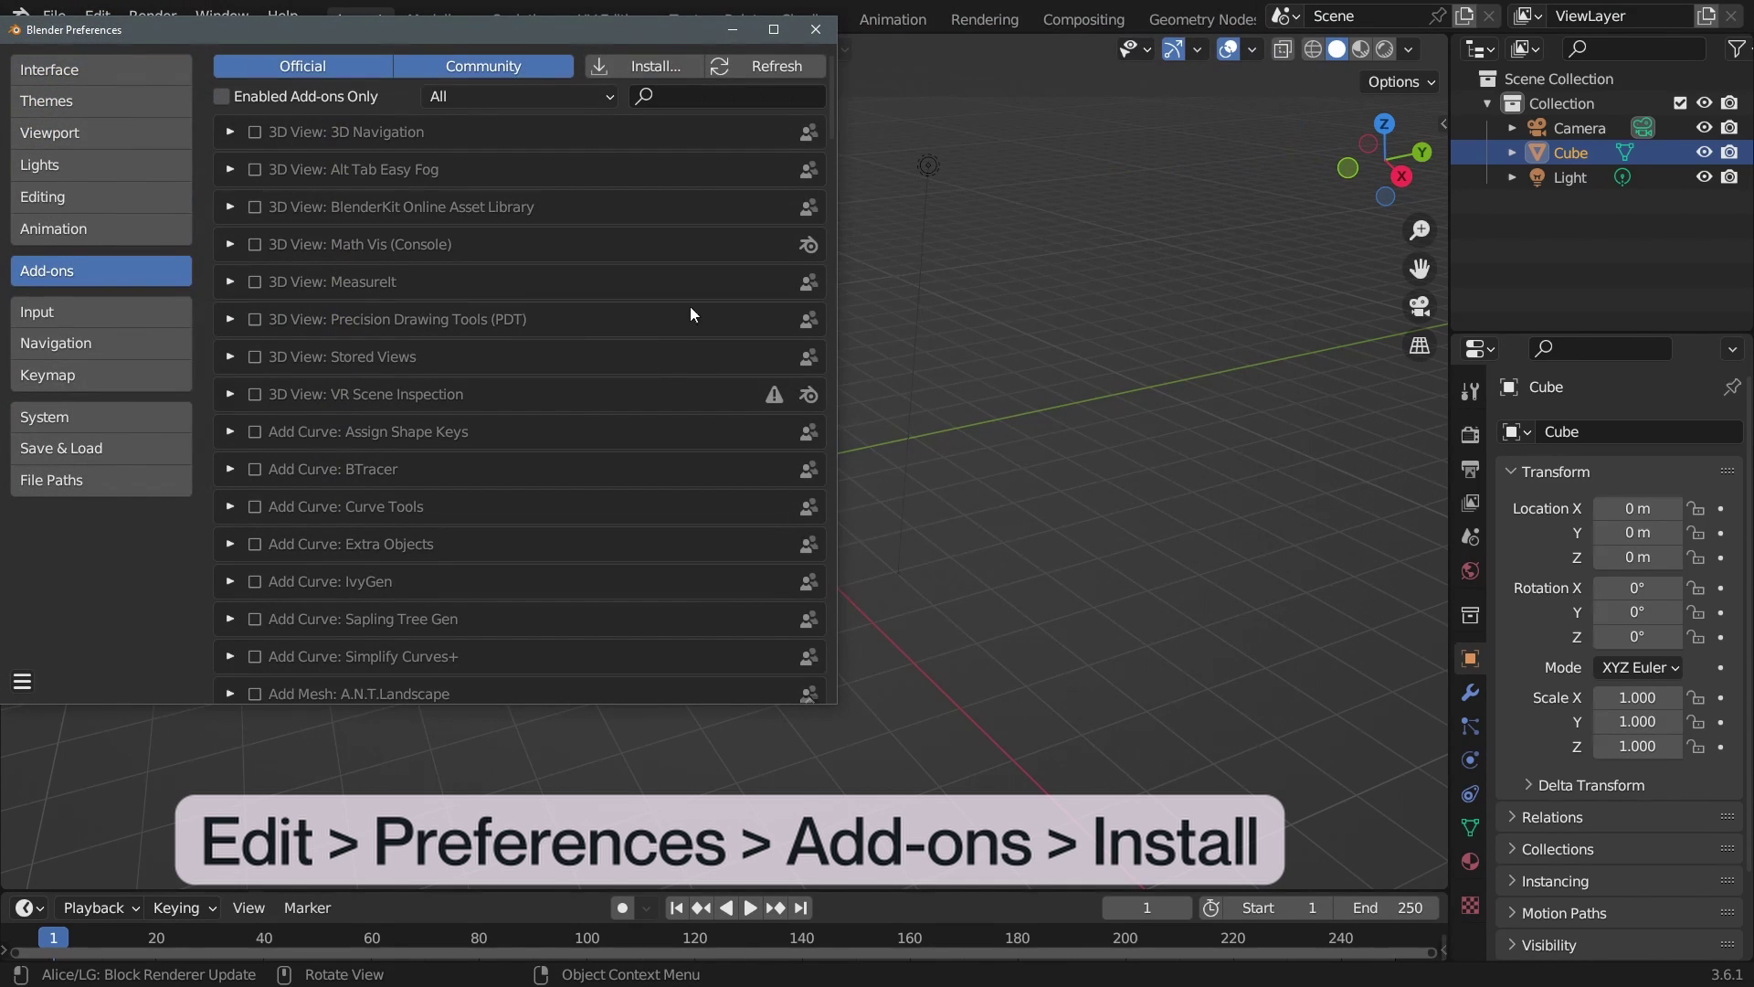
pyautogui.click(659, 67)
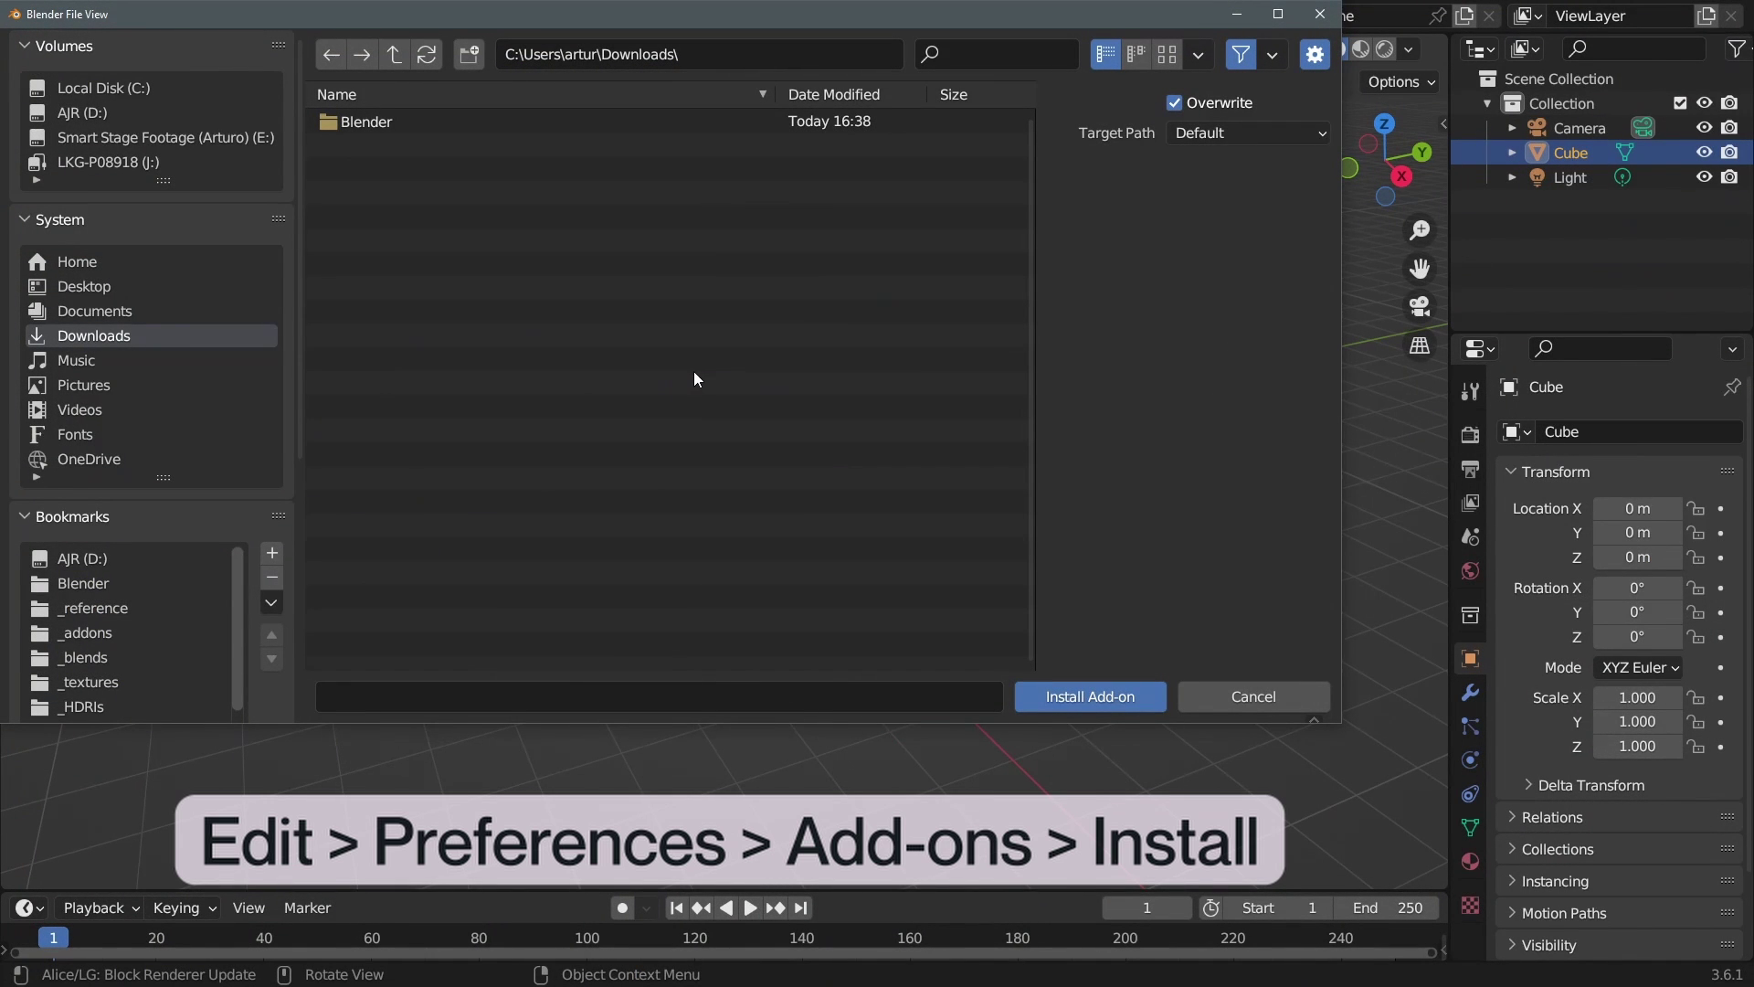
pyautogui.doubleClick(407, 124)
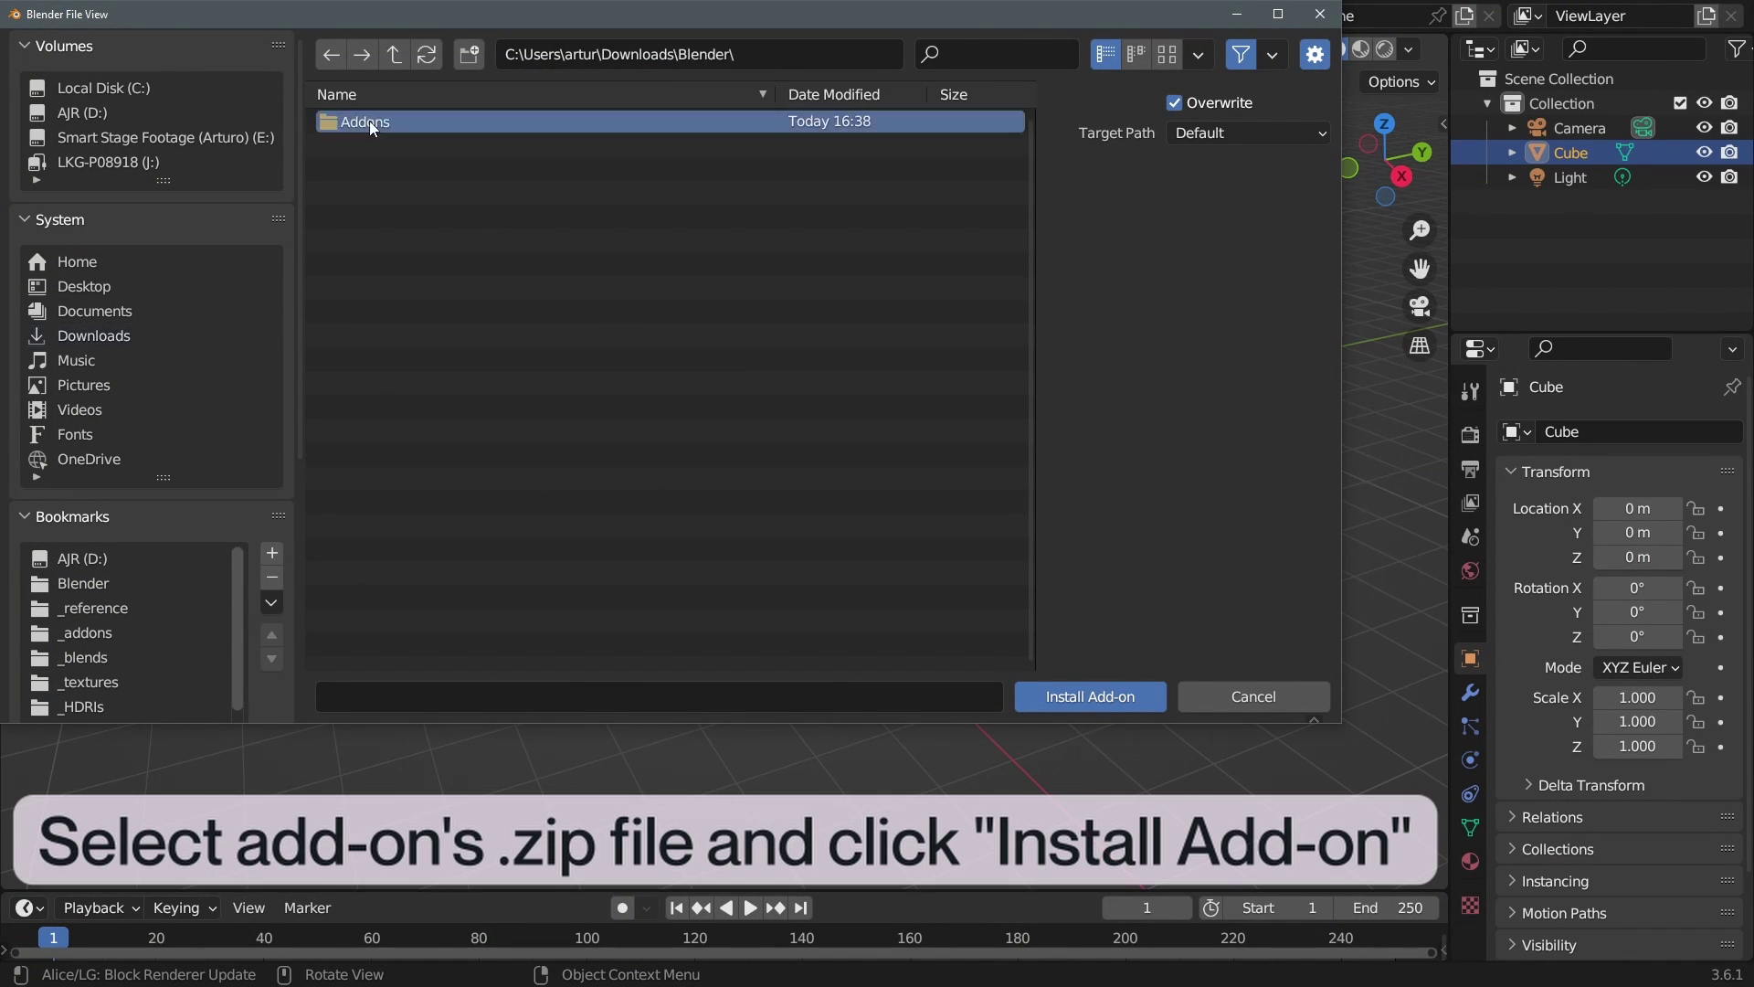
pyautogui.doubleClick(370, 120)
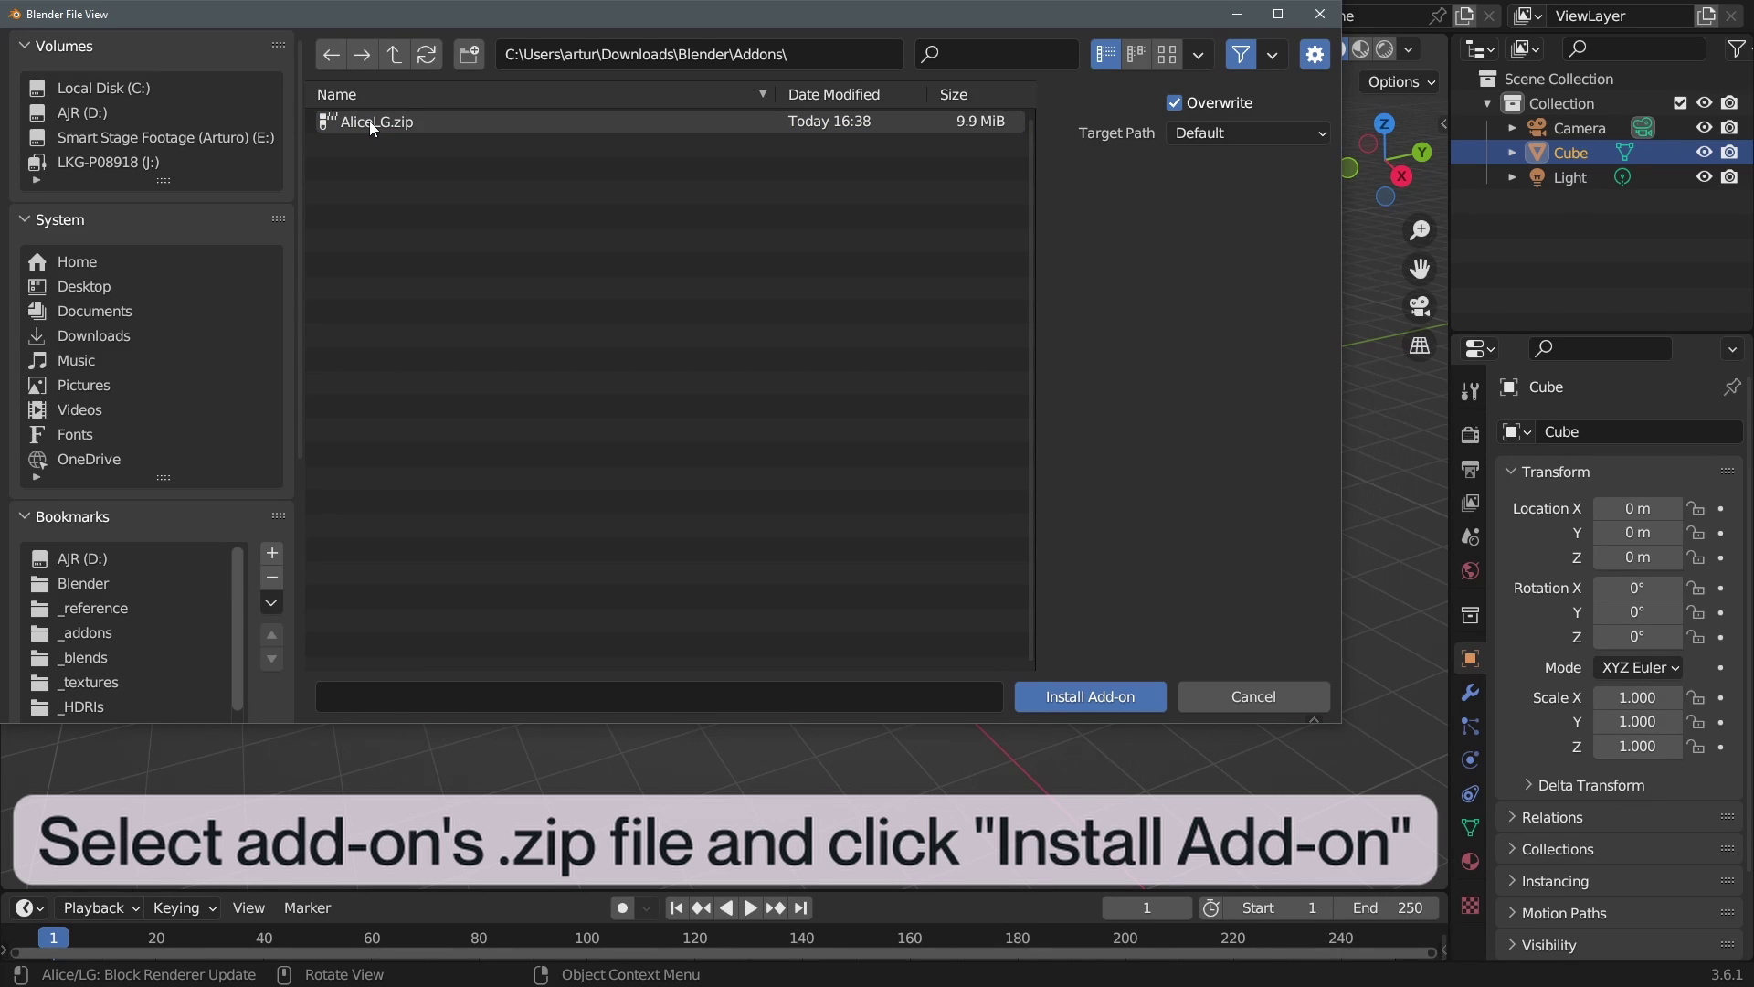
pyautogui.click(370, 121)
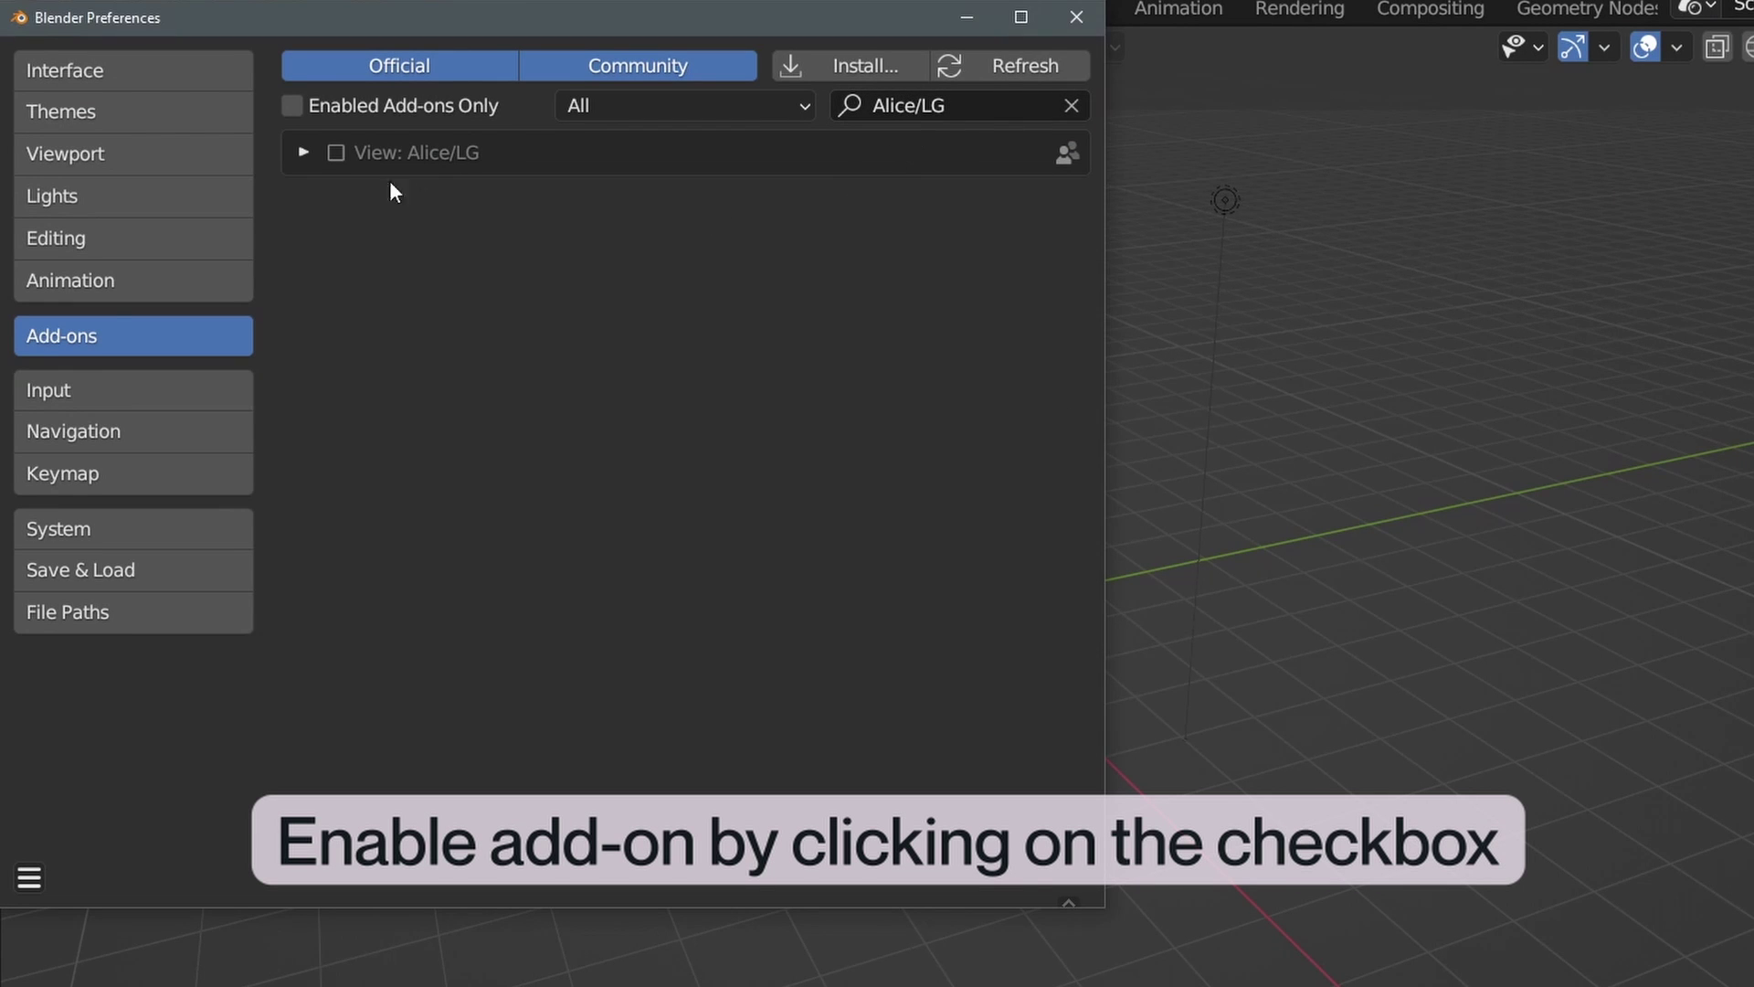
# Enable Alice/LG, quit without saving, and show the Looking Glass sidebar panel after reopening.
pyautogui.click(310, 151)
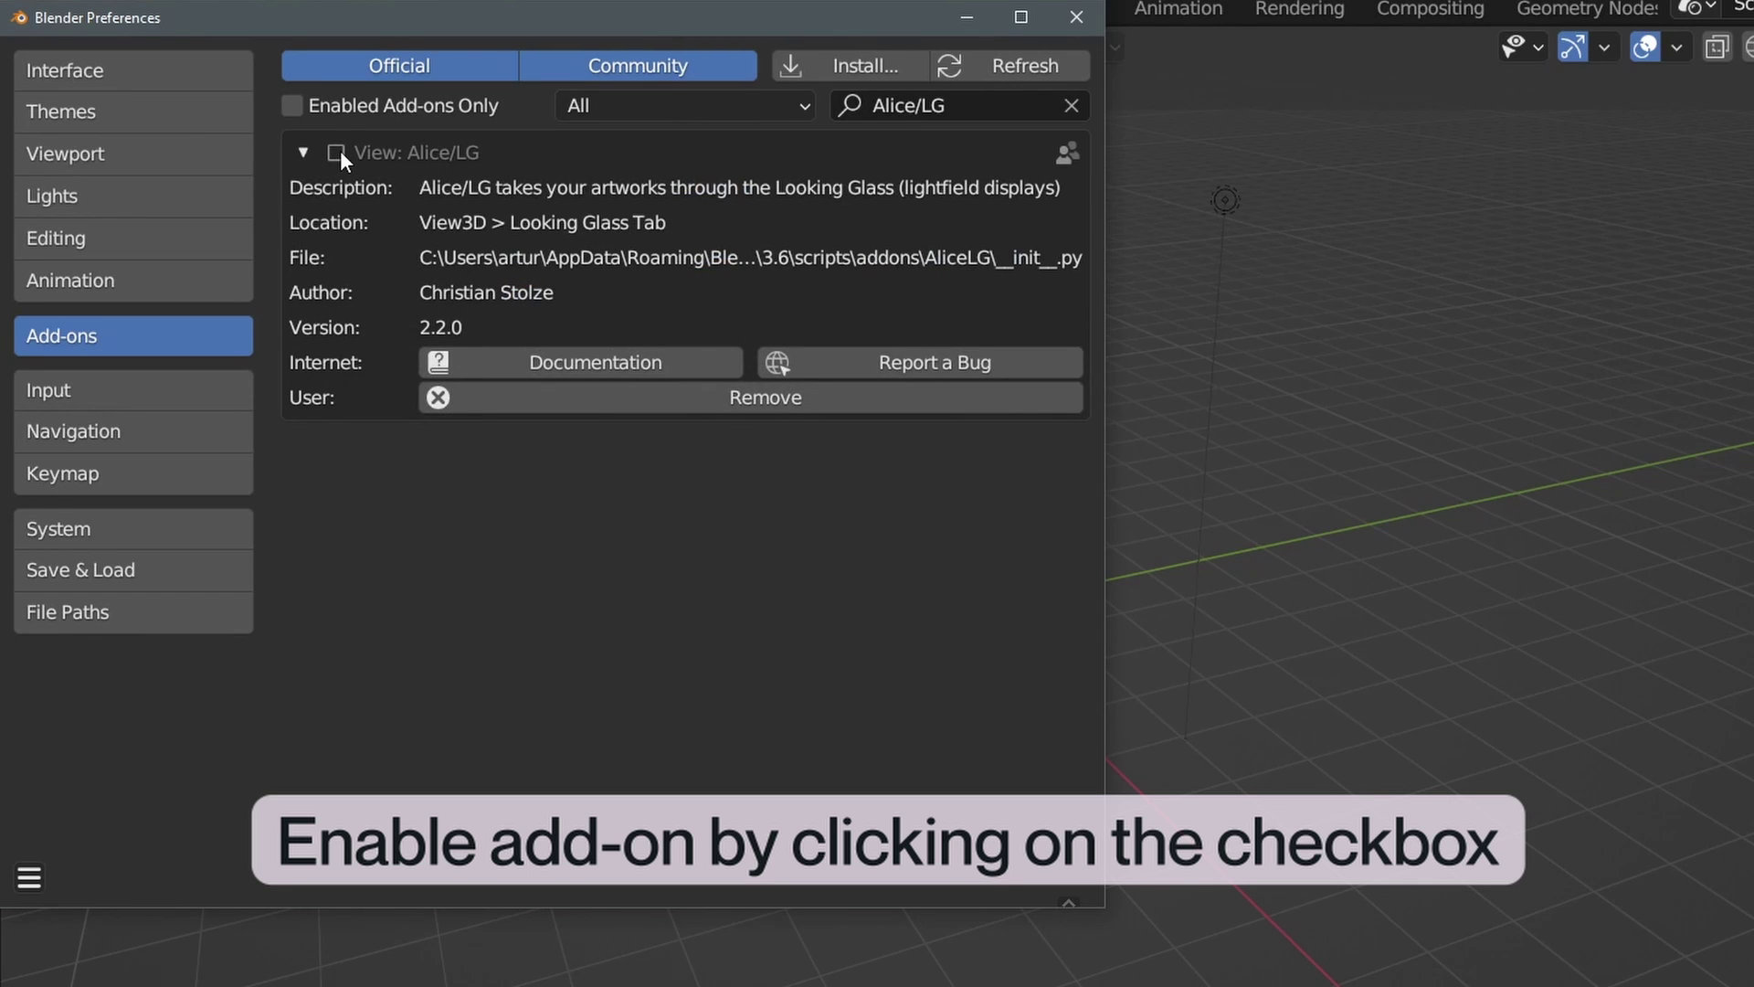
pyautogui.click(337, 152)
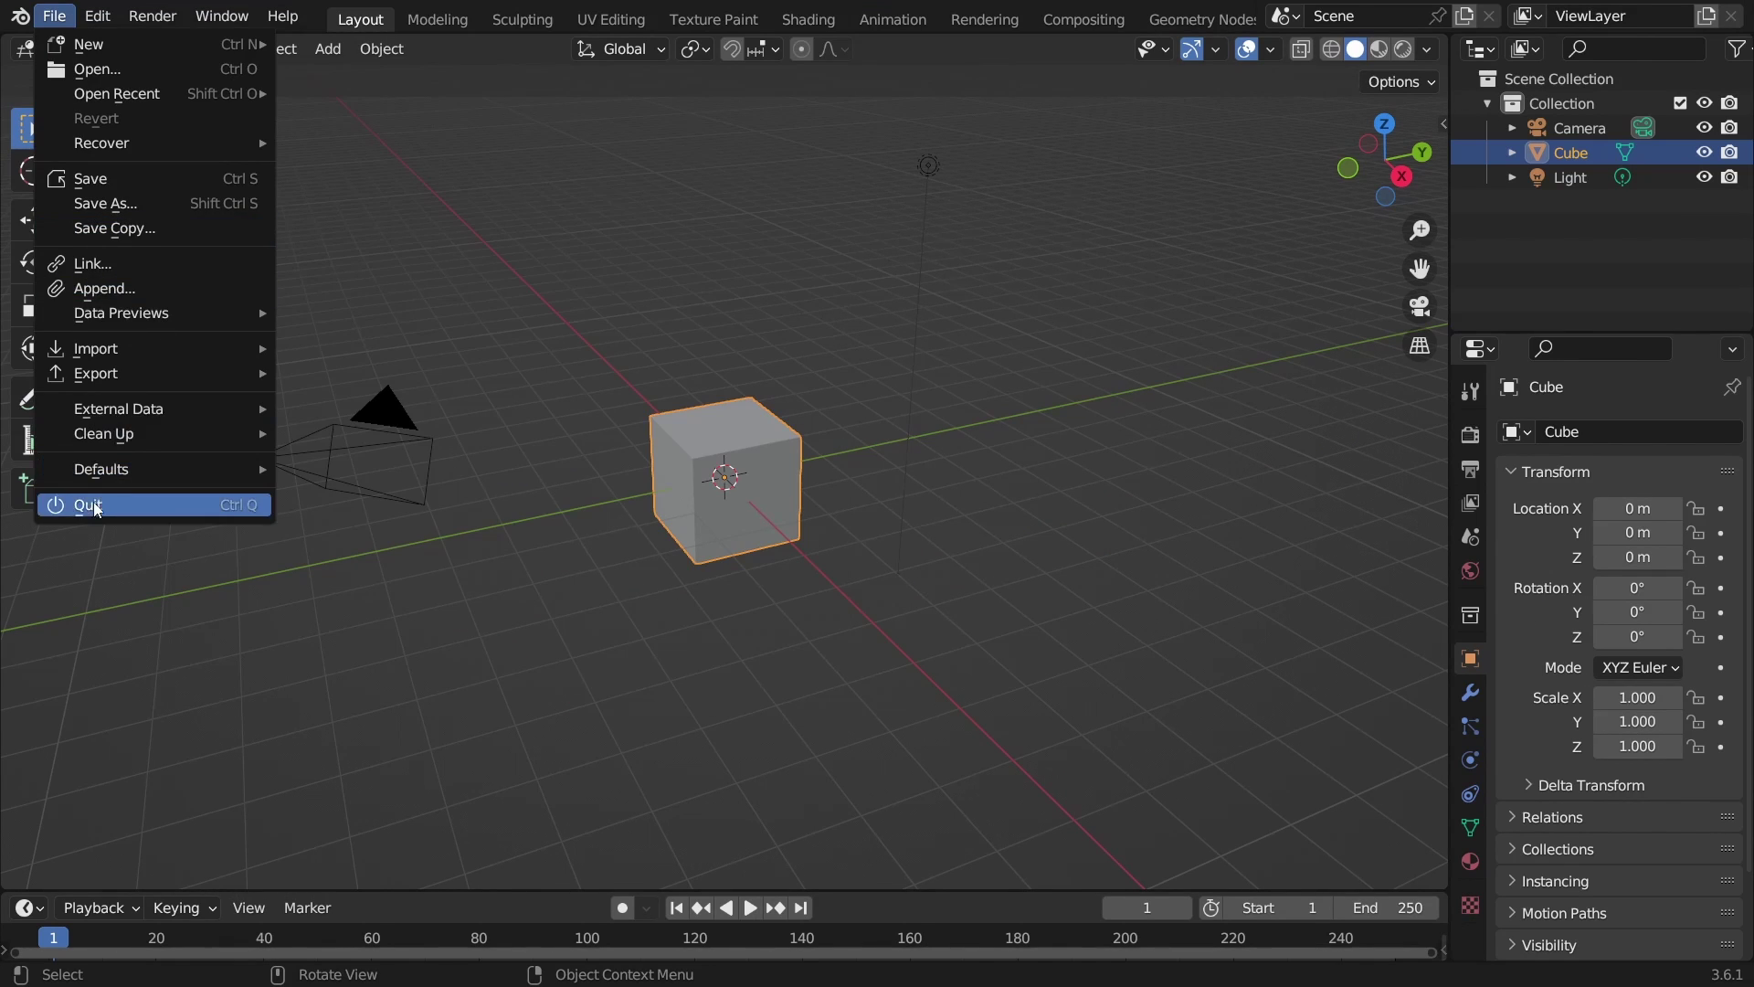
pyautogui.click(93, 501)
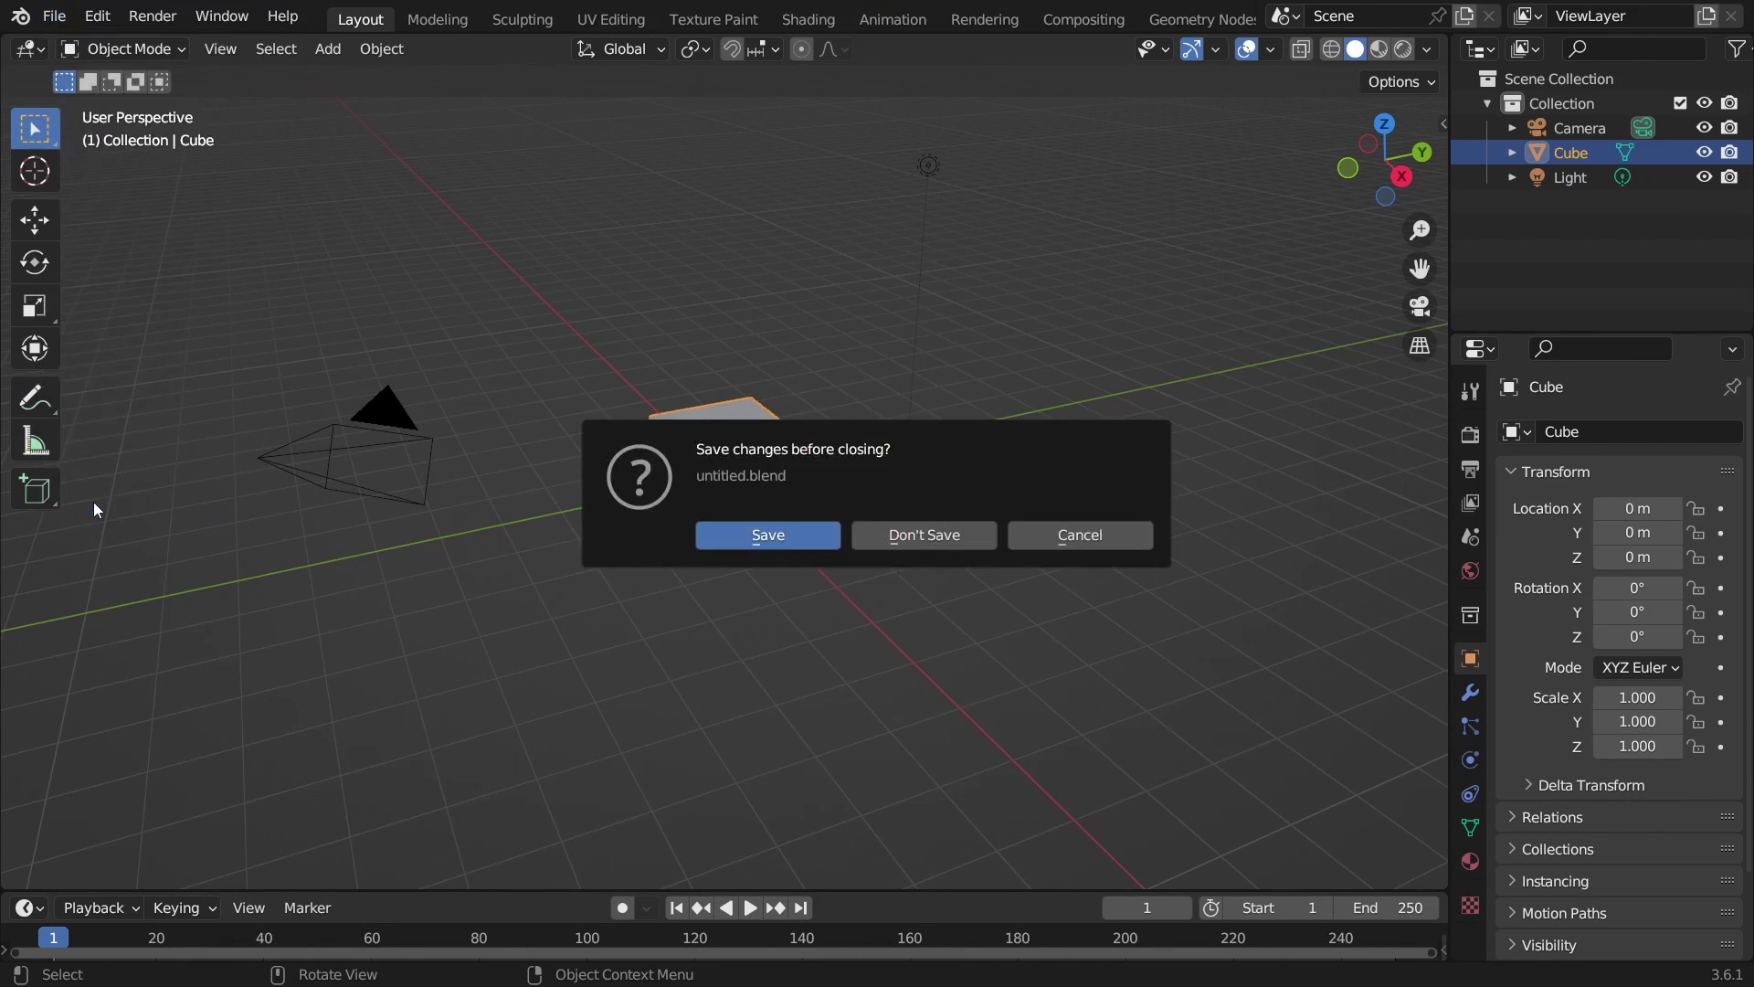
pyautogui.click(945, 537)
pyautogui.press('n')
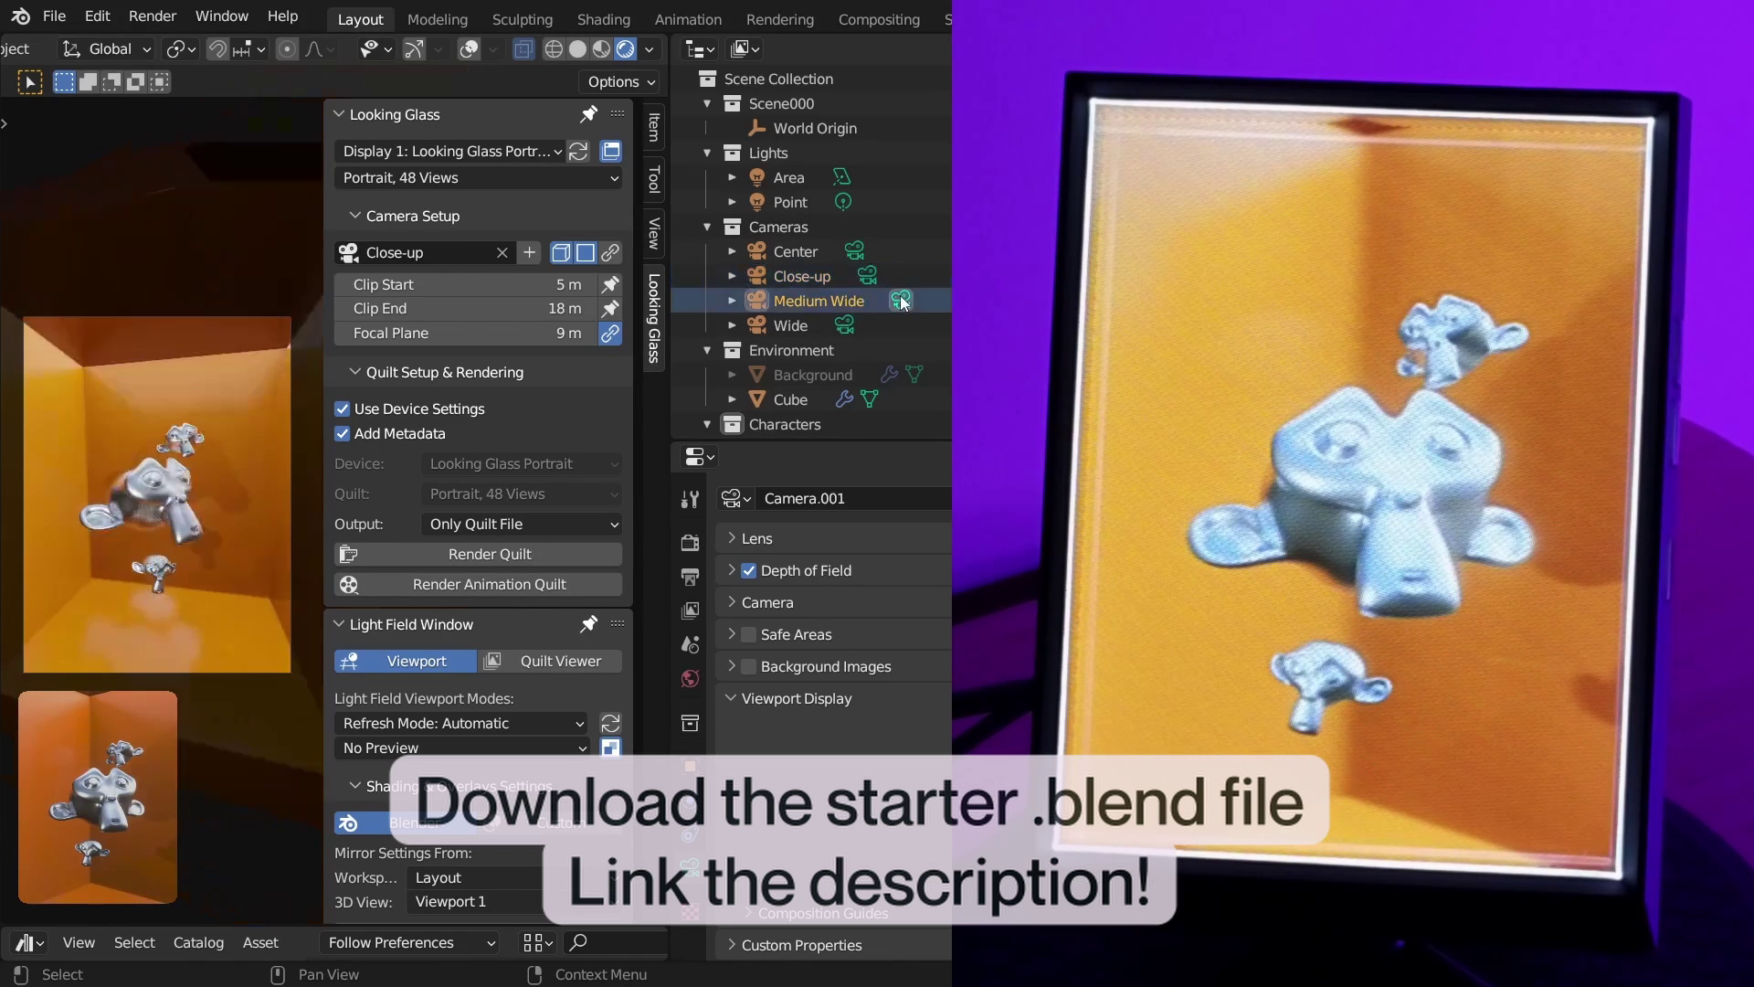
# Choose the Medium Wide preset and make the Wide camera the Looking Glass camera.
pyautogui.click(808, 300)
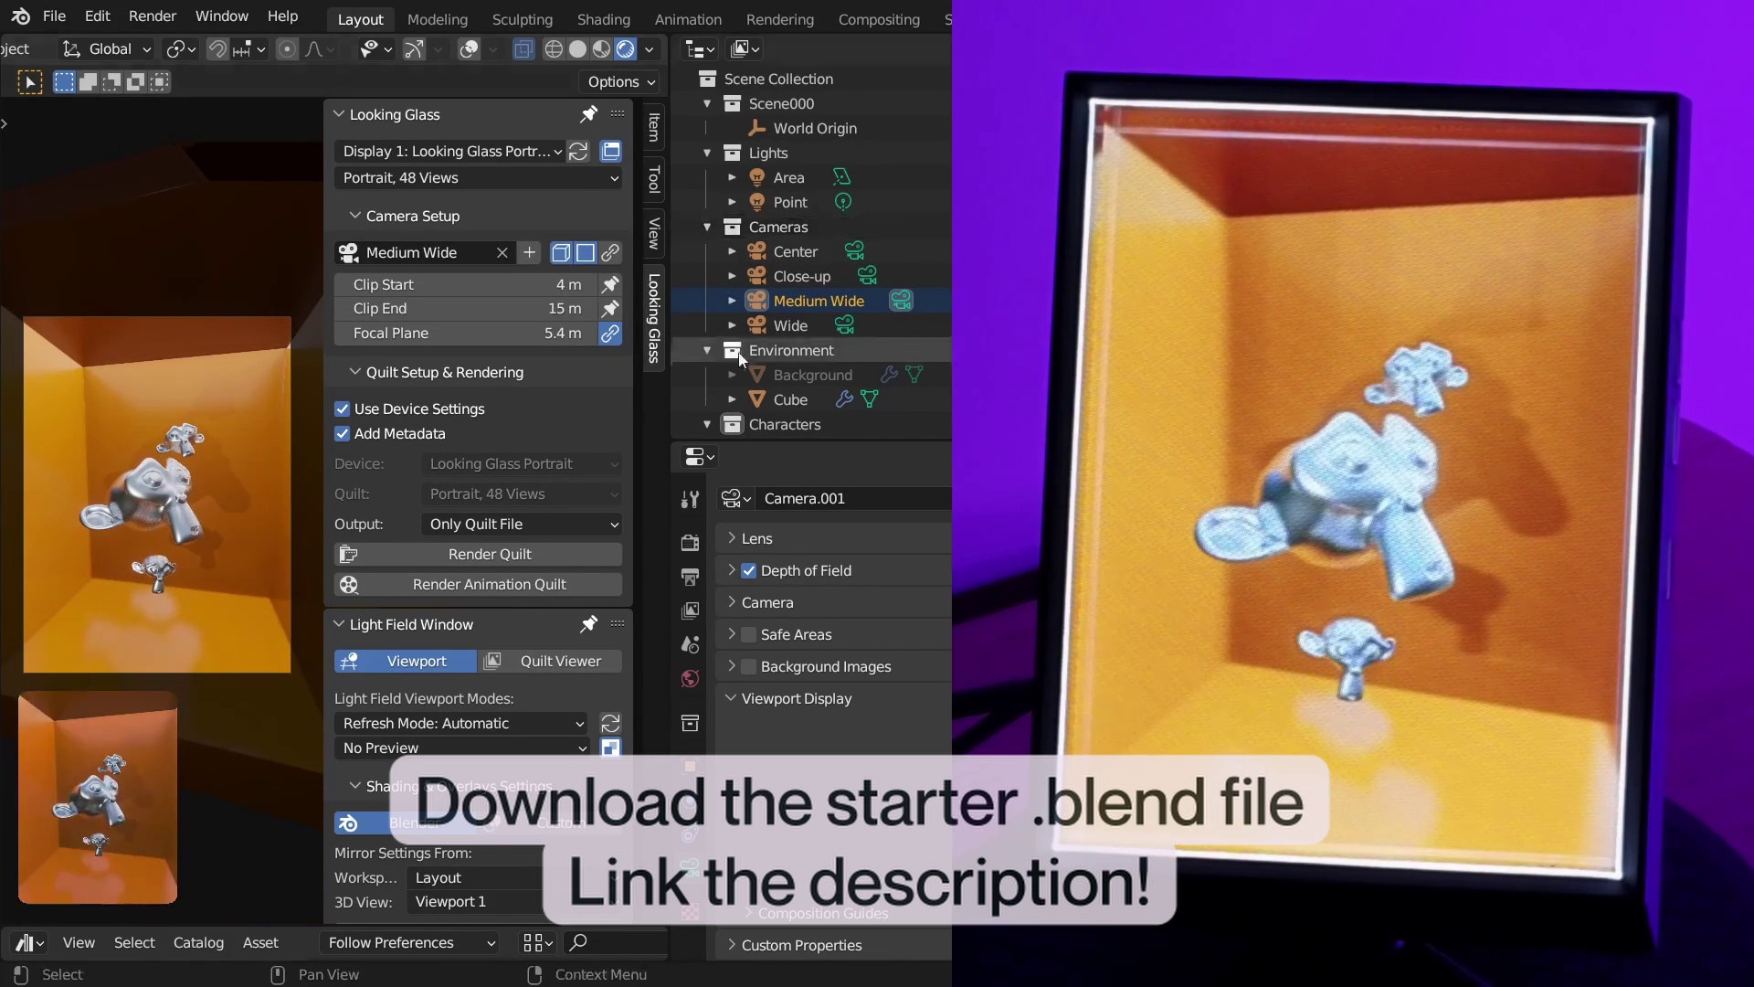
pyautogui.moveTo(791, 327); pyautogui.dragTo(433, 259)
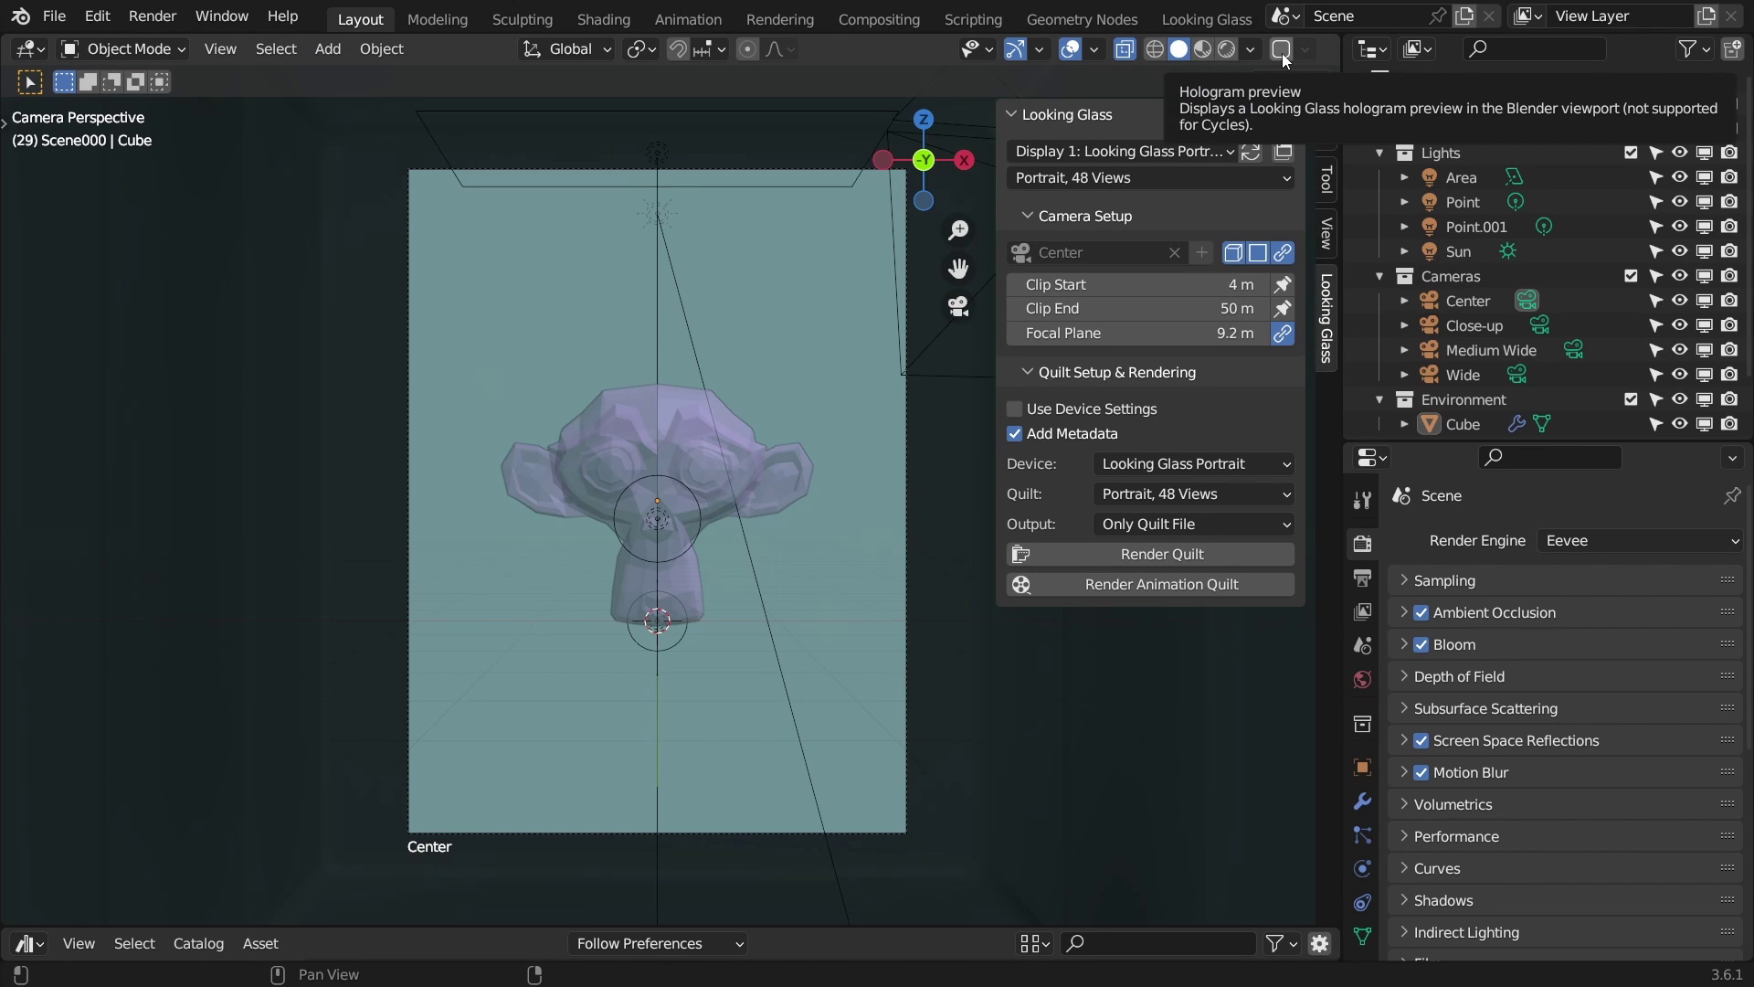
# Turn on the viewport hologram preview and shrink it to scaling factor 0.20.
pyautogui.click(1282, 54)
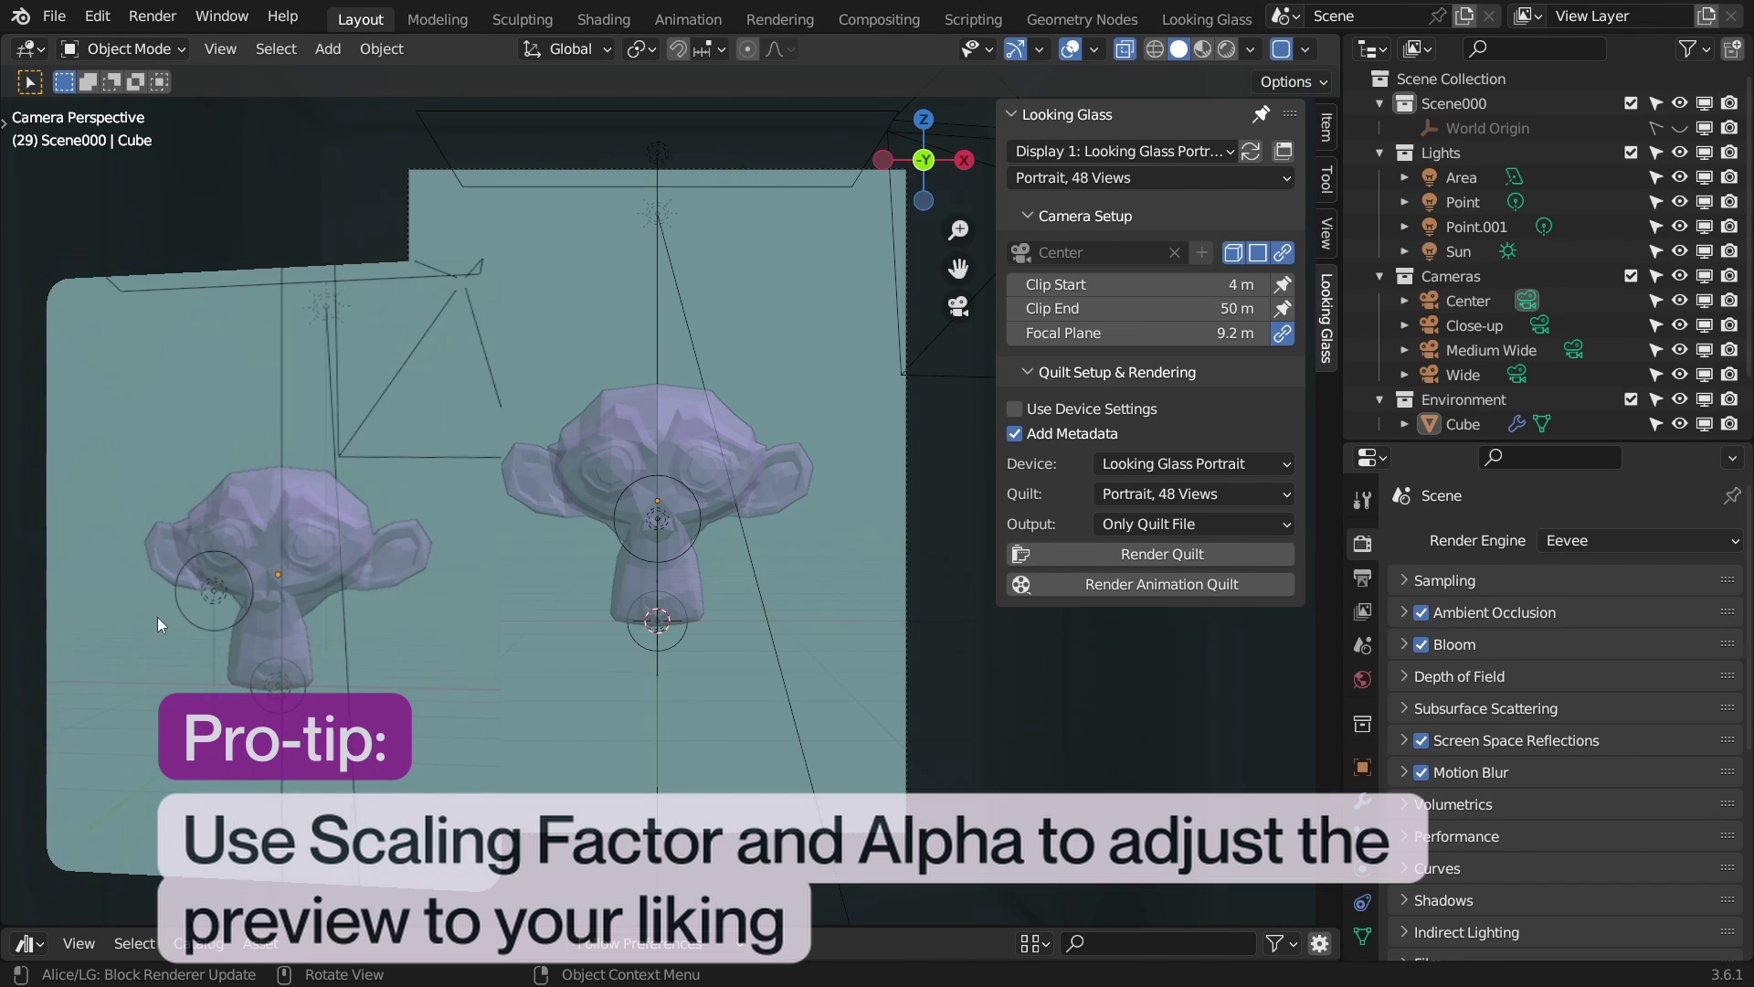
pyautogui.click(1306, 49)
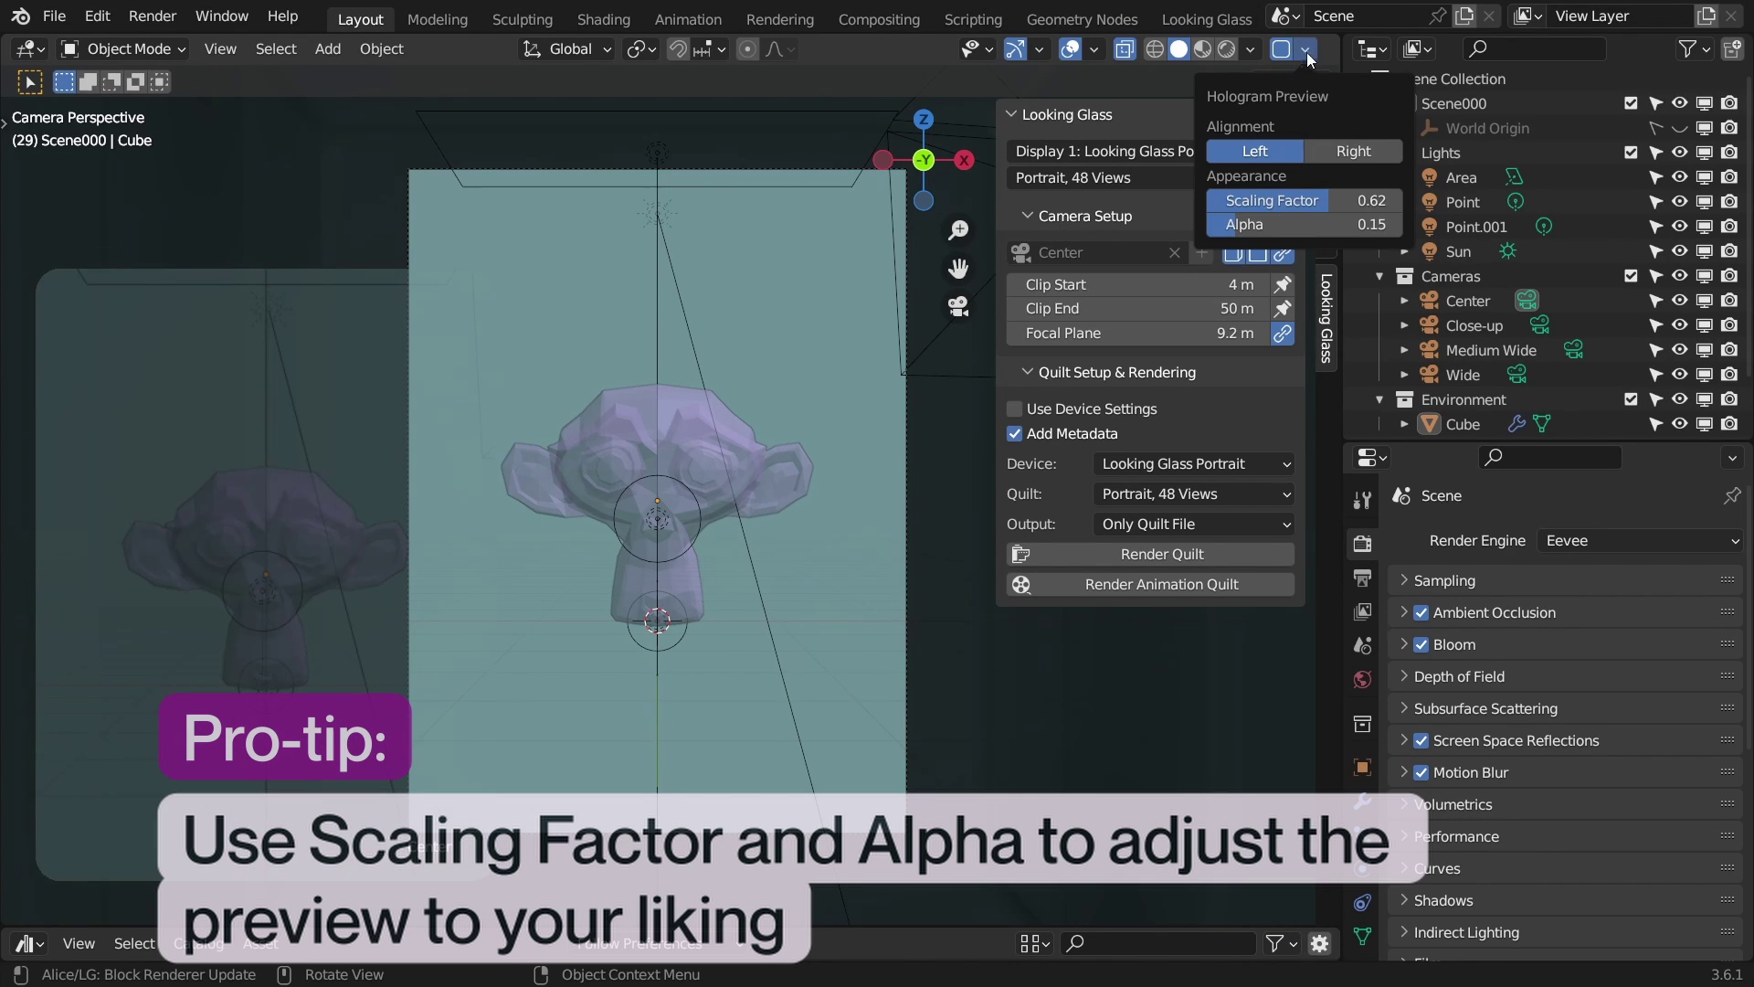
pyautogui.moveTo(1299, 200); pyautogui.dragTo(1246, 221)
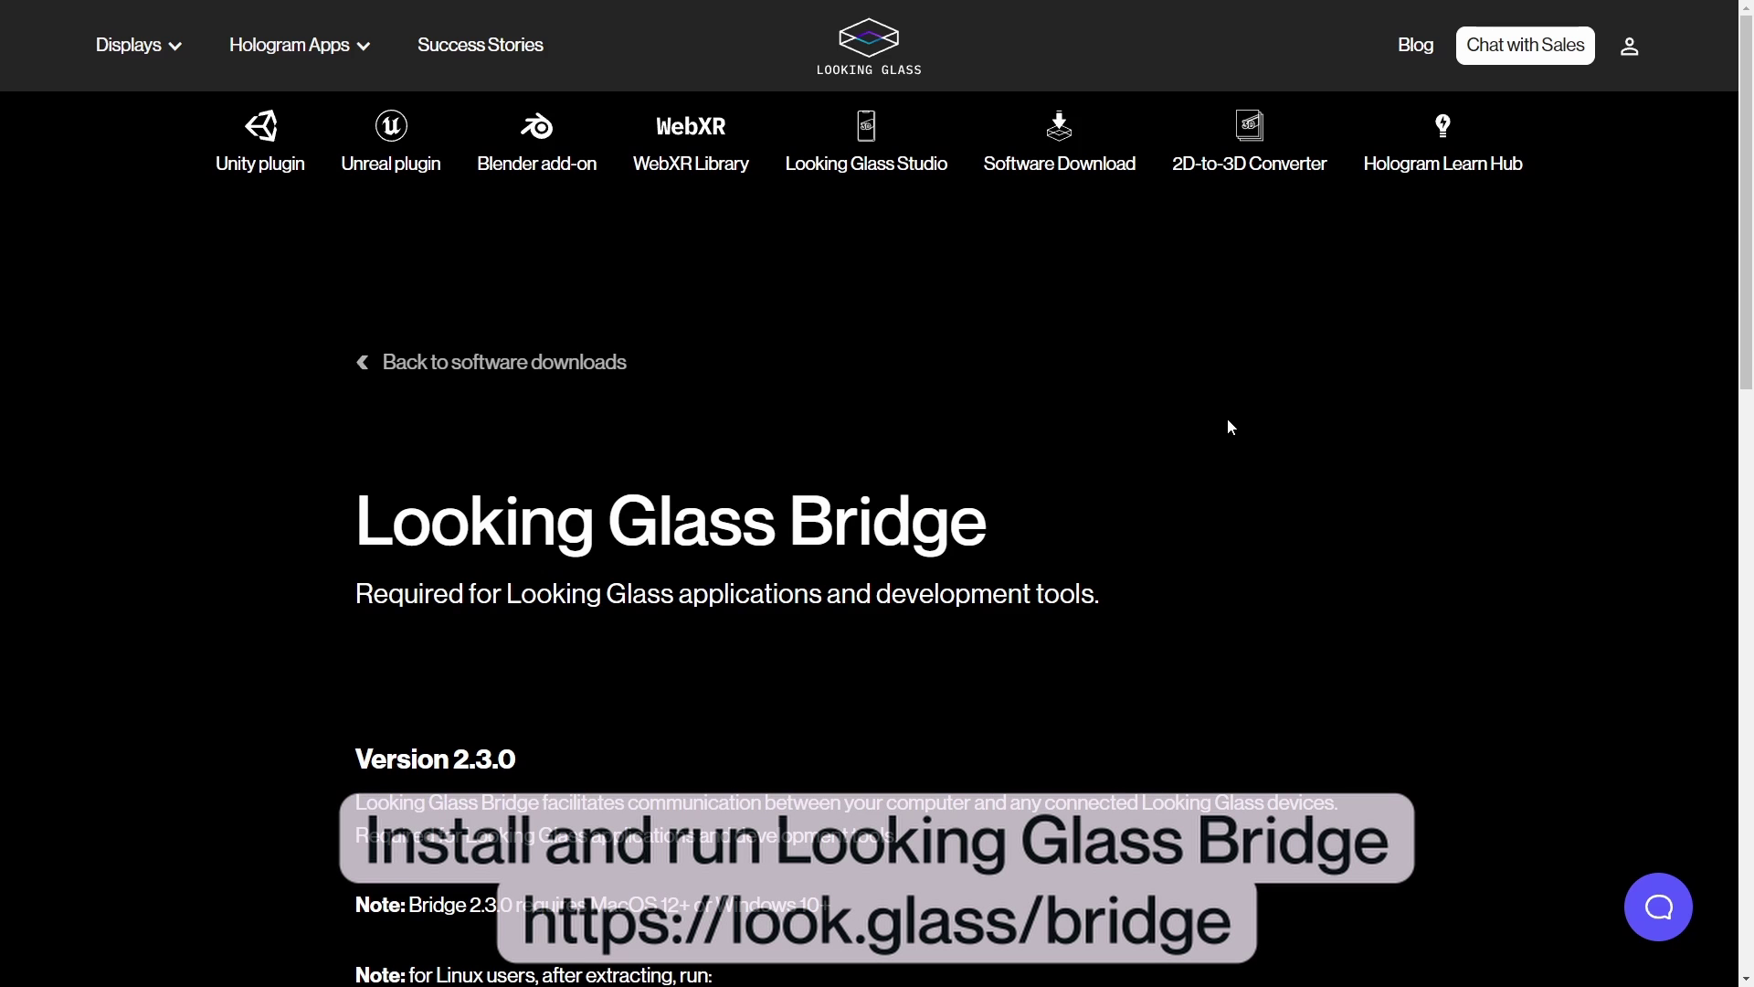
# Scroll the Looking Glass Bridge page down to its version 2.3.0 release notes.
pyautogui.scroll(-8, 1227, 427)
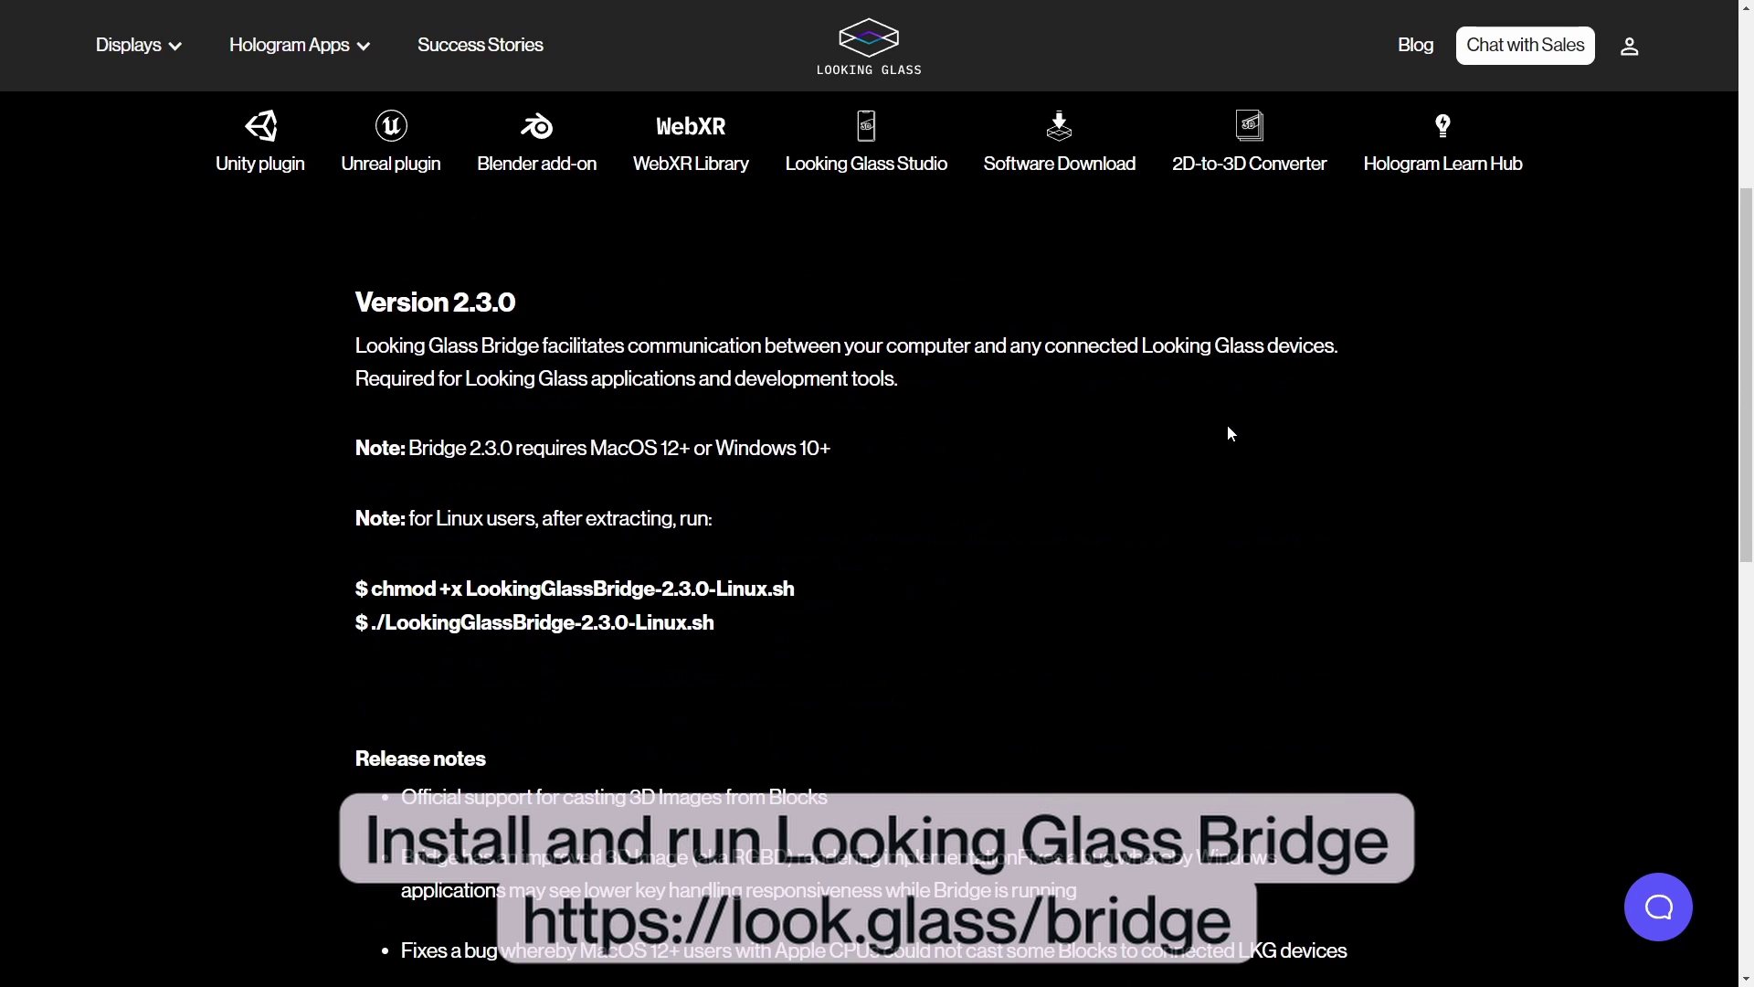
pyautogui.scroll(-4, 1227, 430)
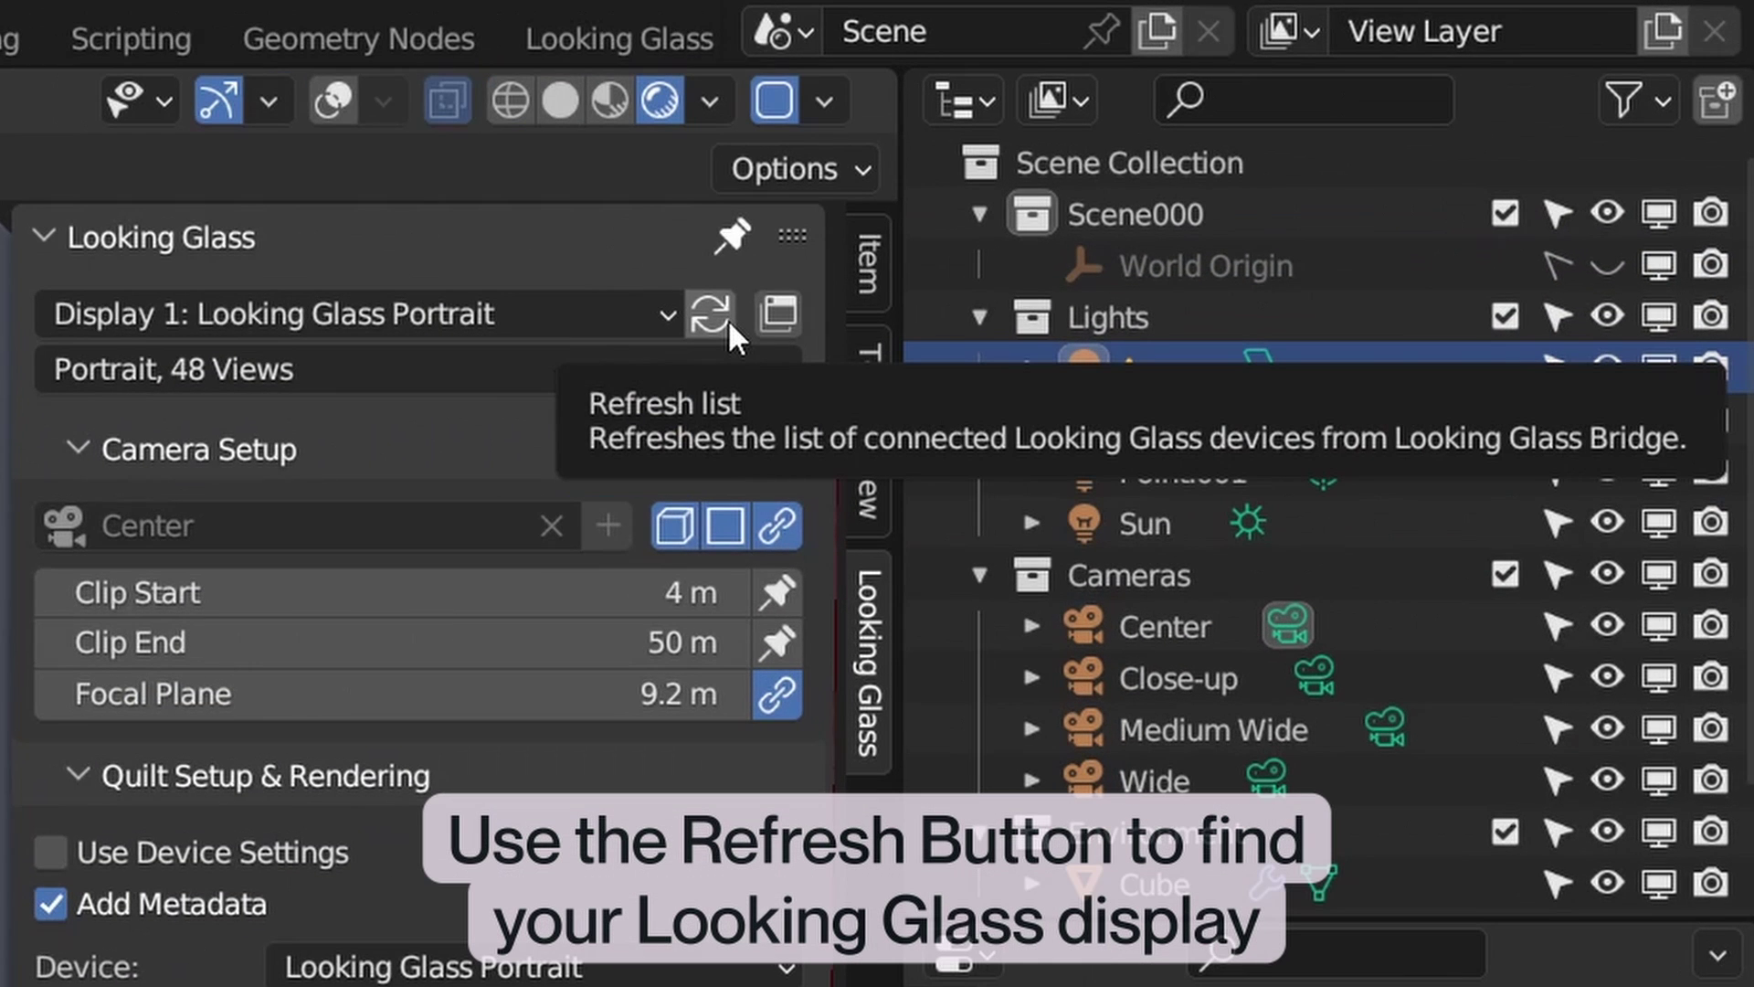
# Refresh the Looking Glass display list so the Portrait is detected.
pyautogui.click(729, 322)
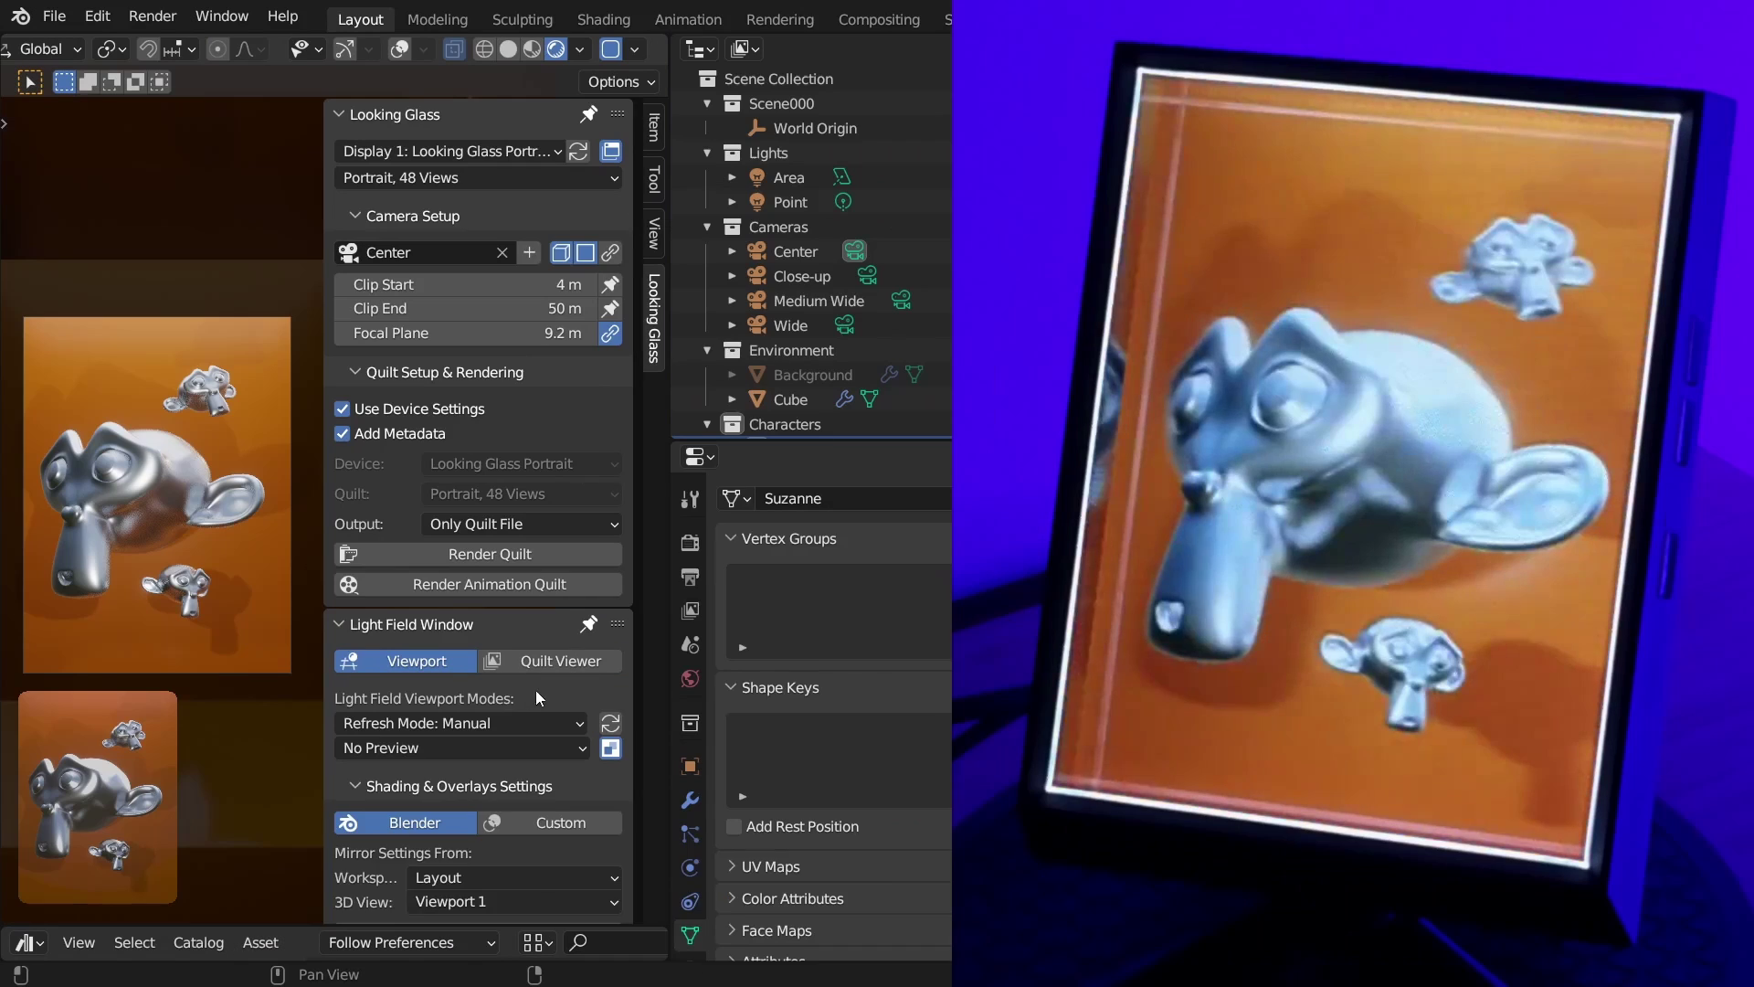
# With Refresh Mode set to Automatic, rotate and scale the large monkey.
pyautogui.click(546, 723)
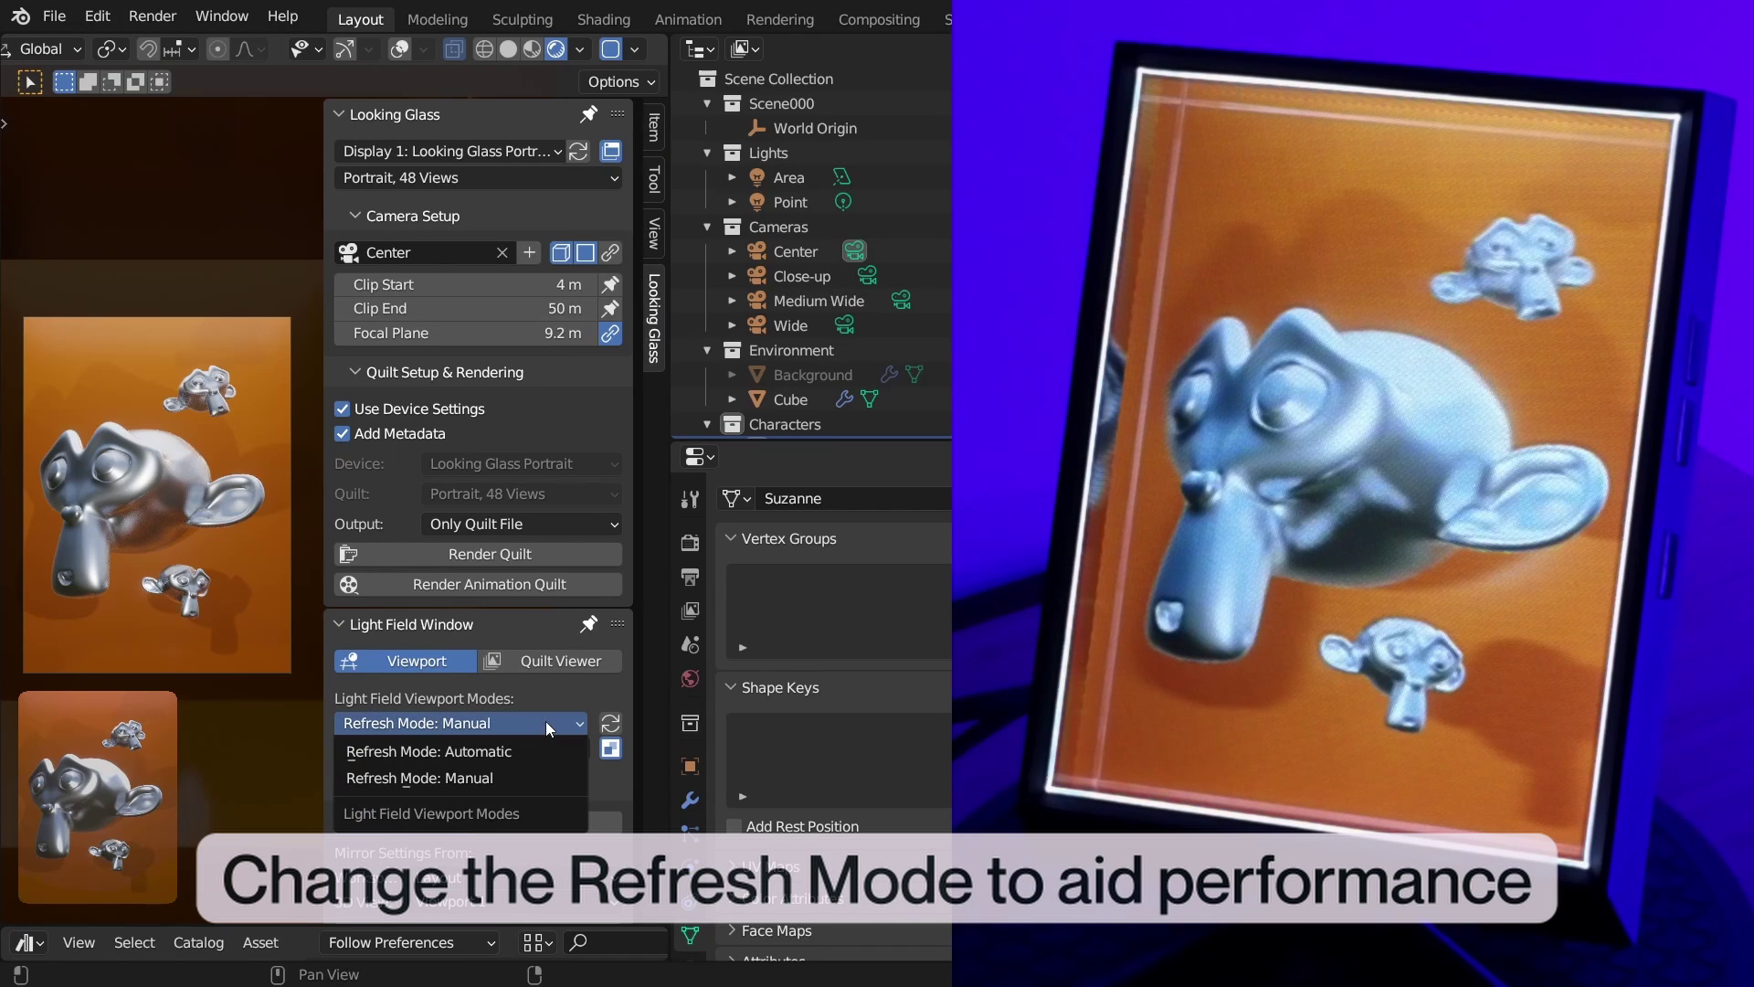
pyautogui.click(546, 751)
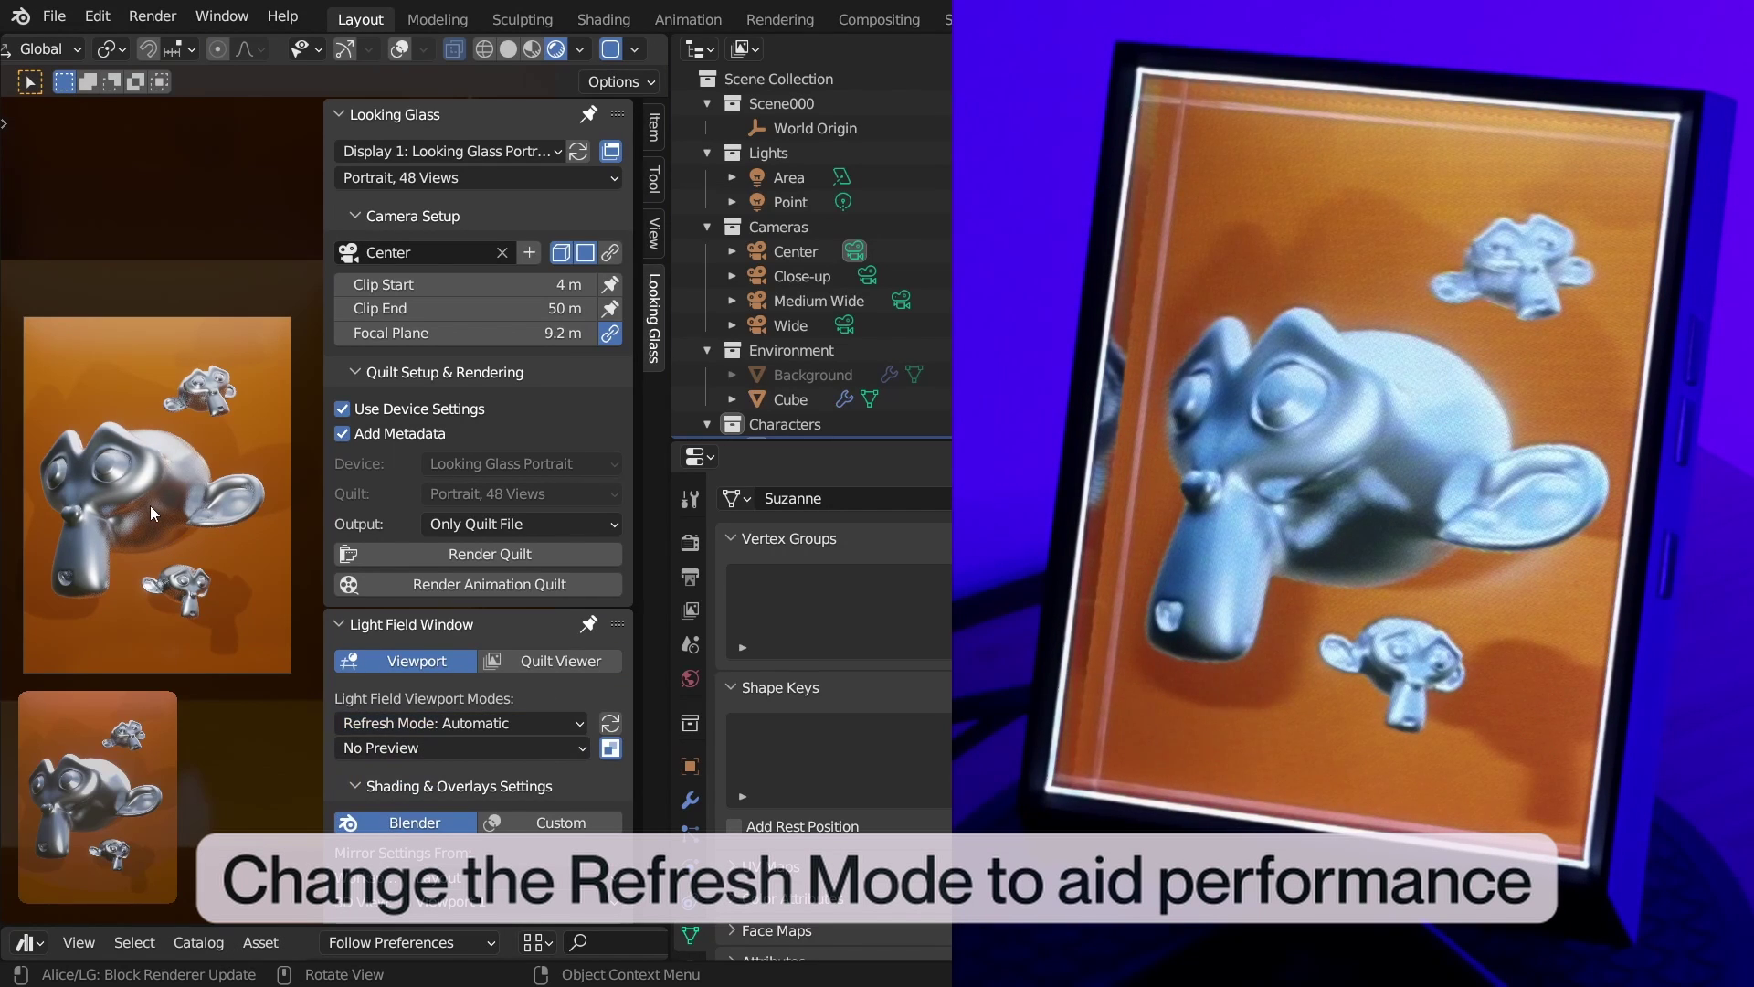
pyautogui.press('r')
pyautogui.press('r')
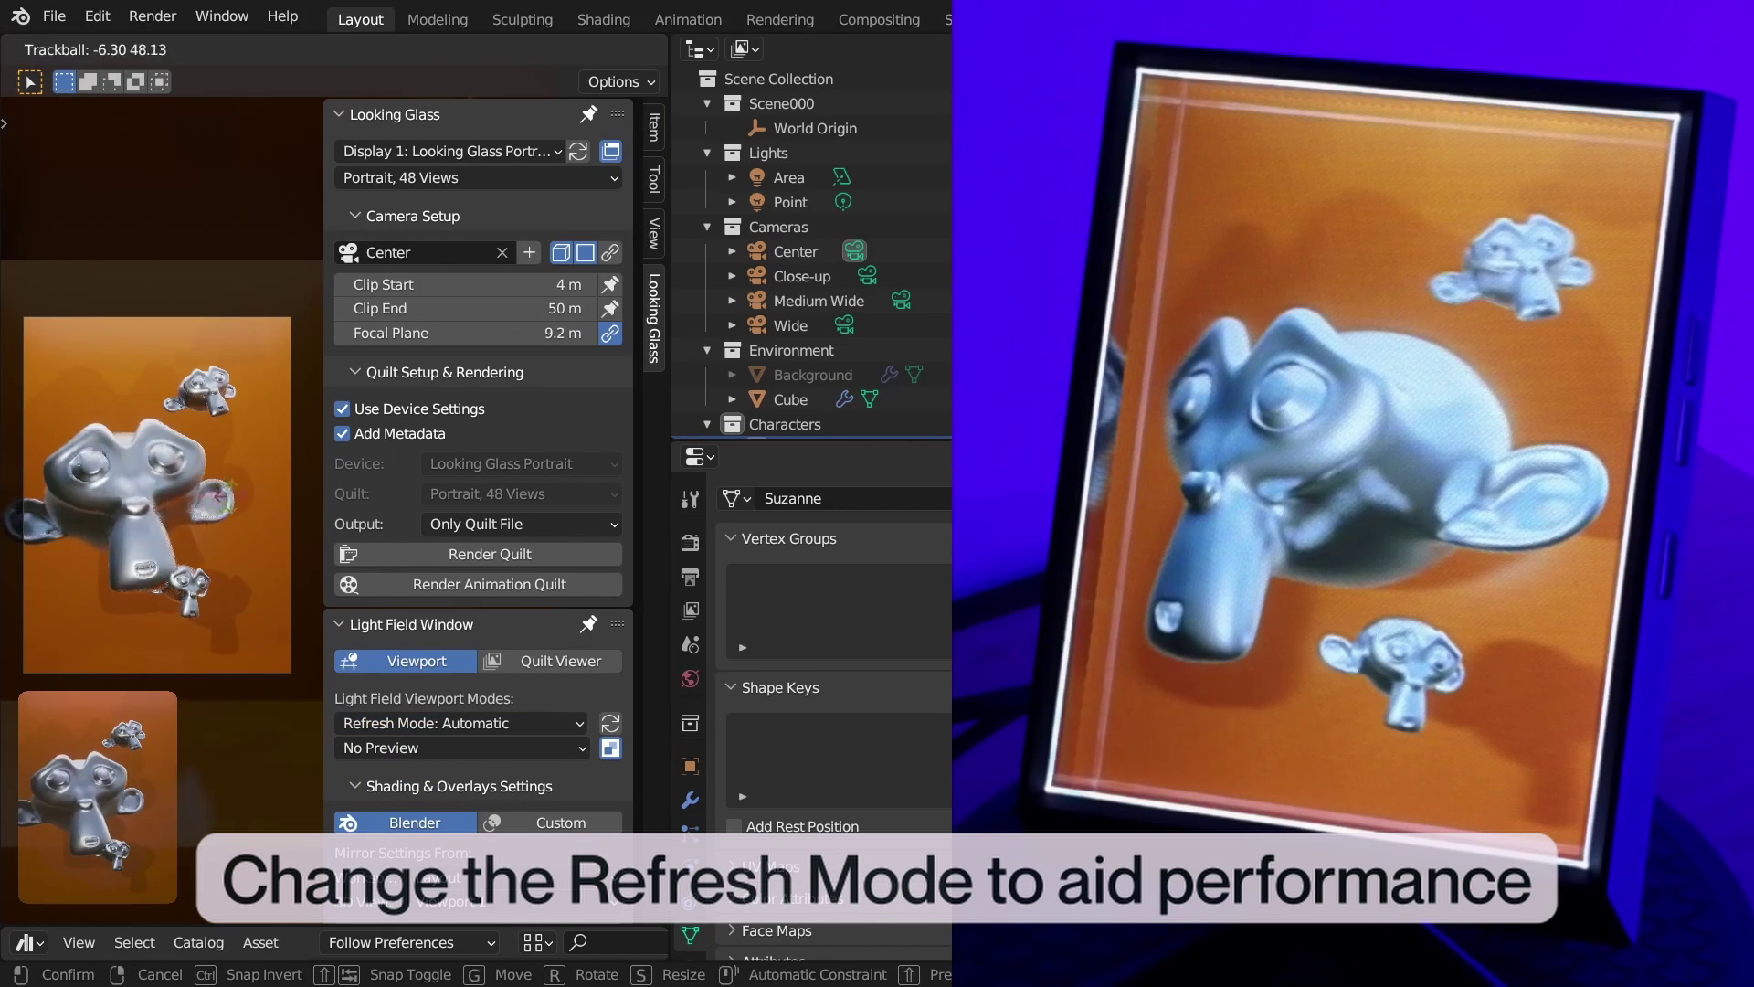
pyautogui.click(243, 505)
pyautogui.press('s')
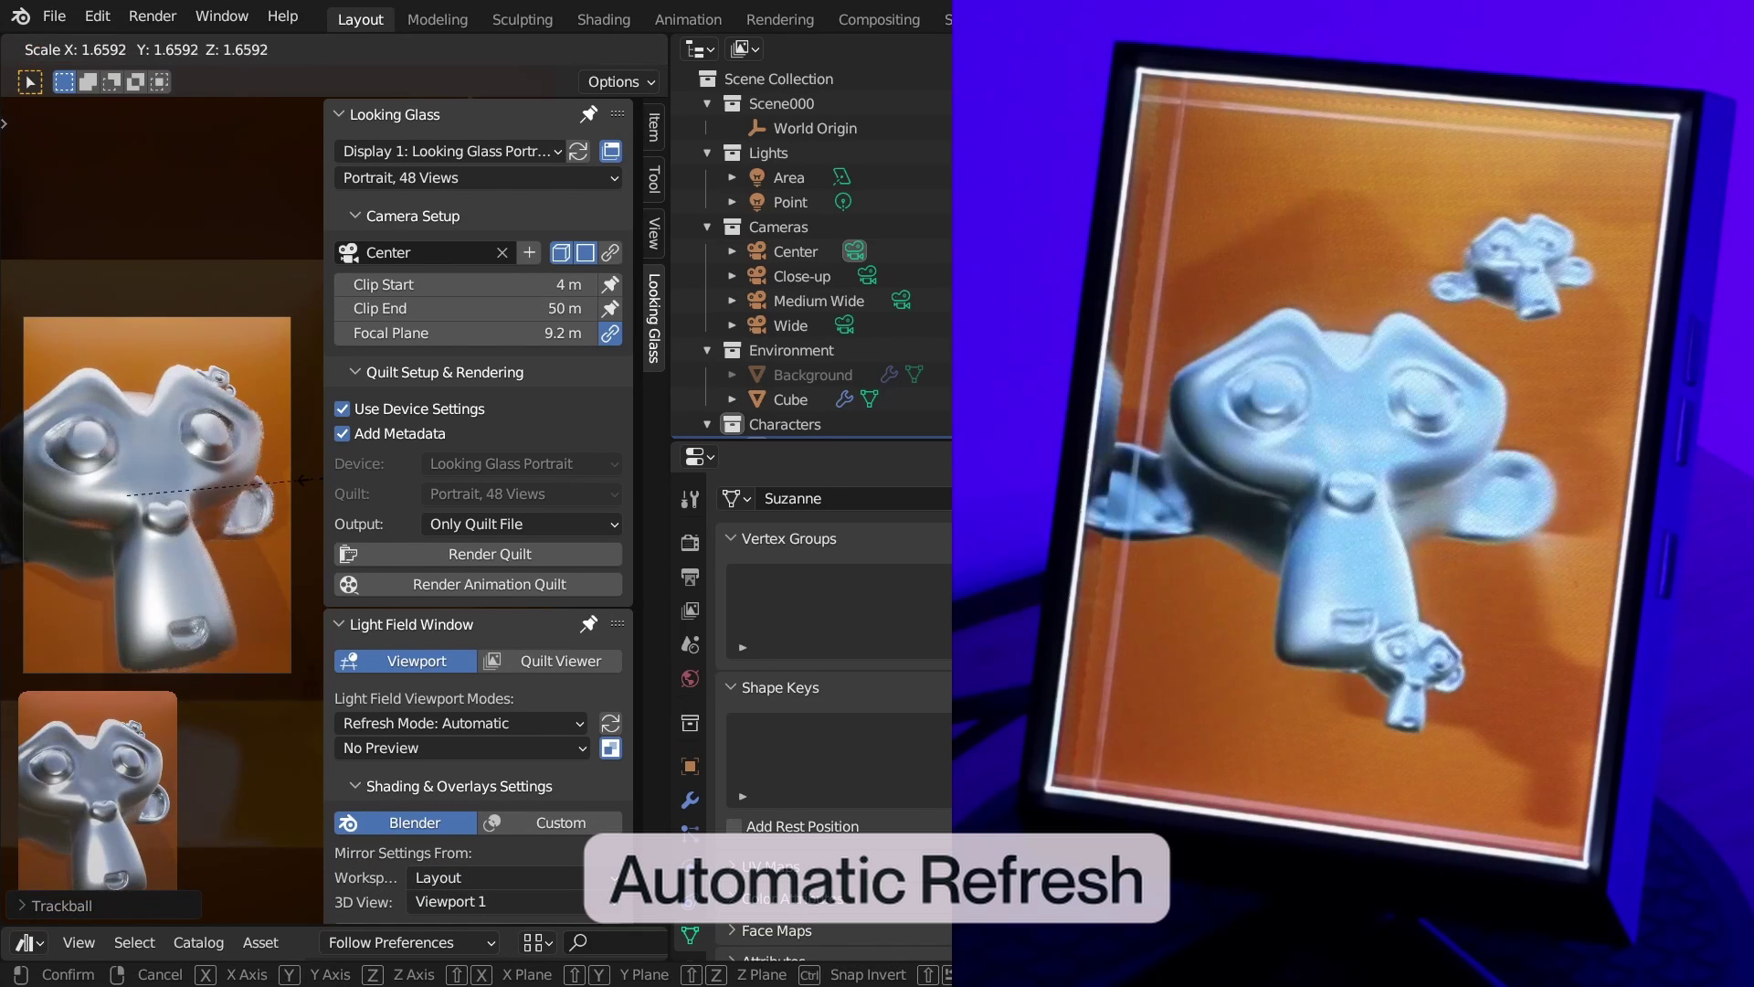
pyautogui.click(342, 470)
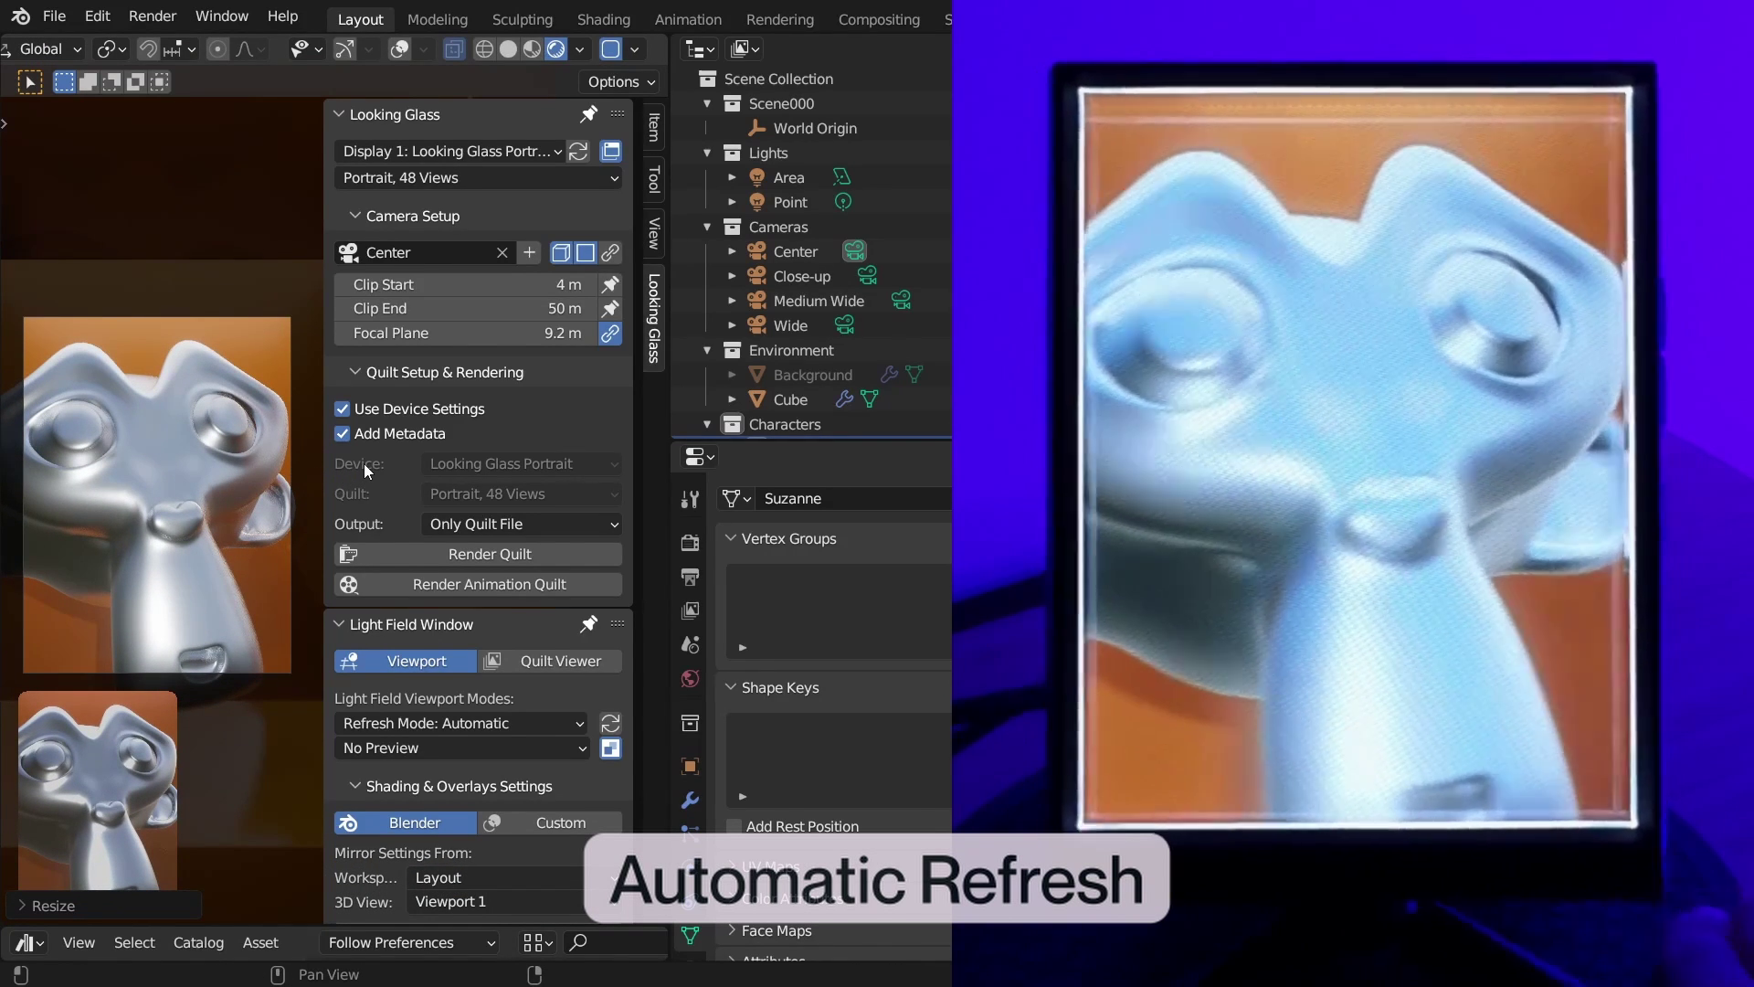
# Switch Refresh Mode to Manual, rotate and scale the monkey to face front, then refresh the display.
pyautogui.click(455, 723)
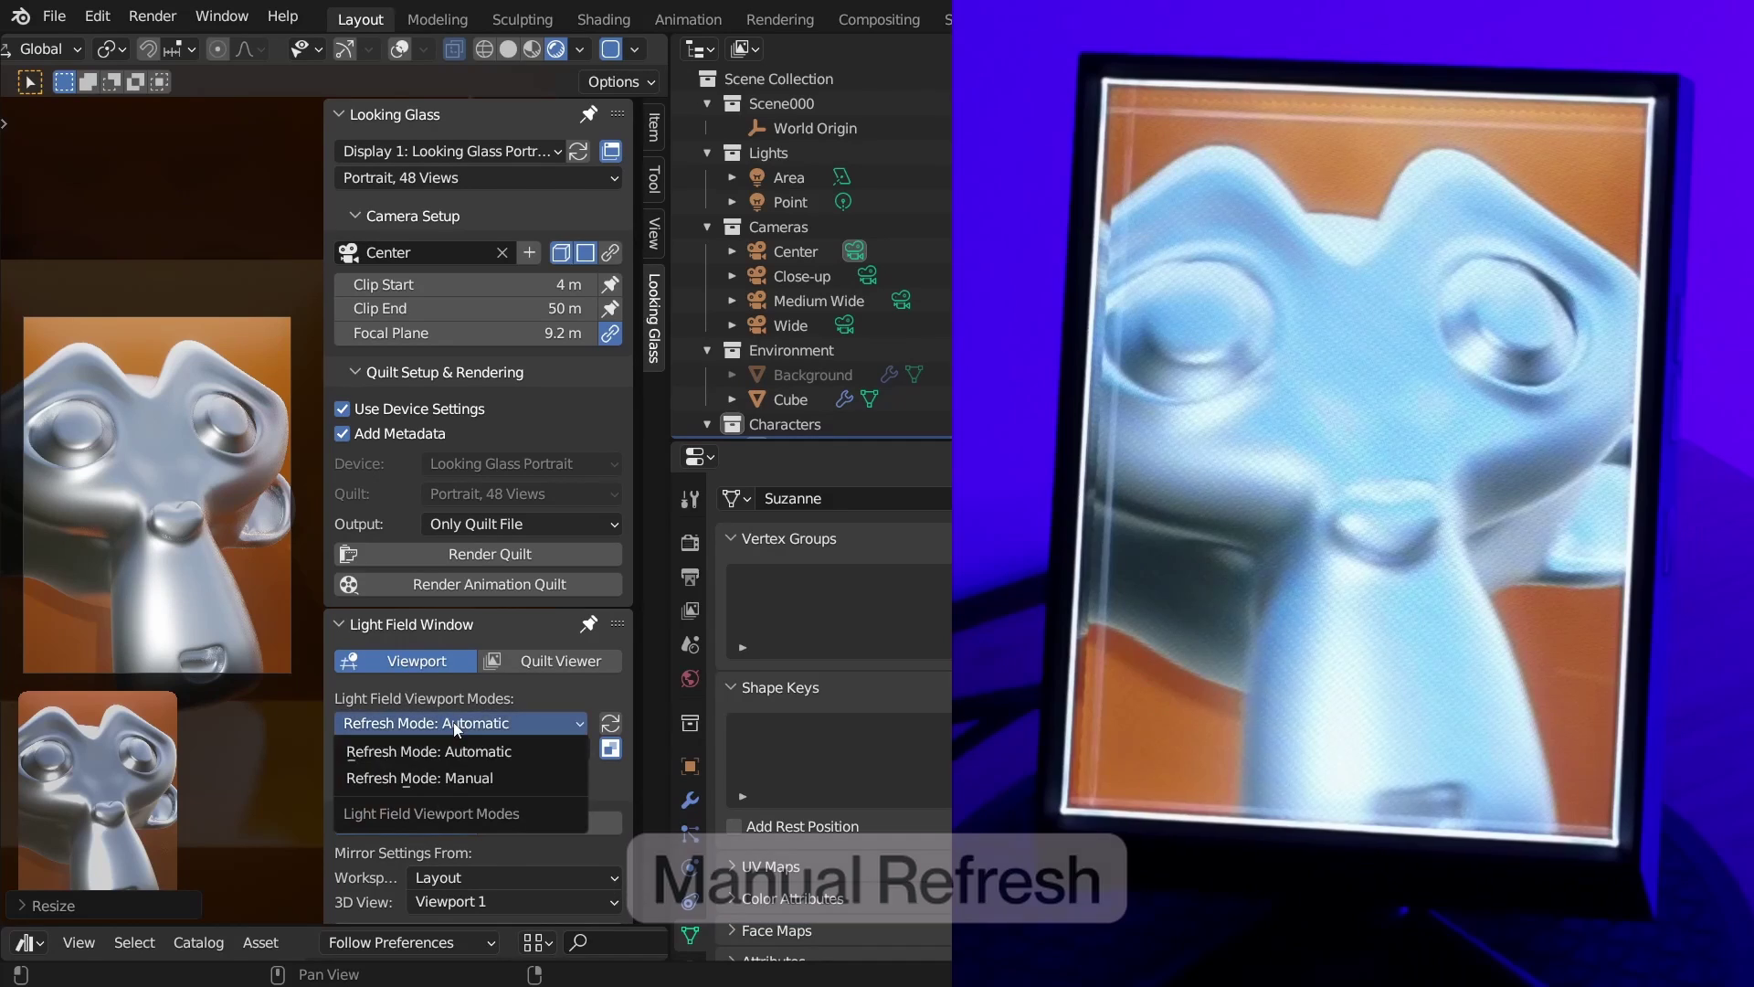
pyautogui.click(473, 778)
pyautogui.press('r')
pyautogui.press('r')
pyautogui.press('Return')
pyautogui.press('s')
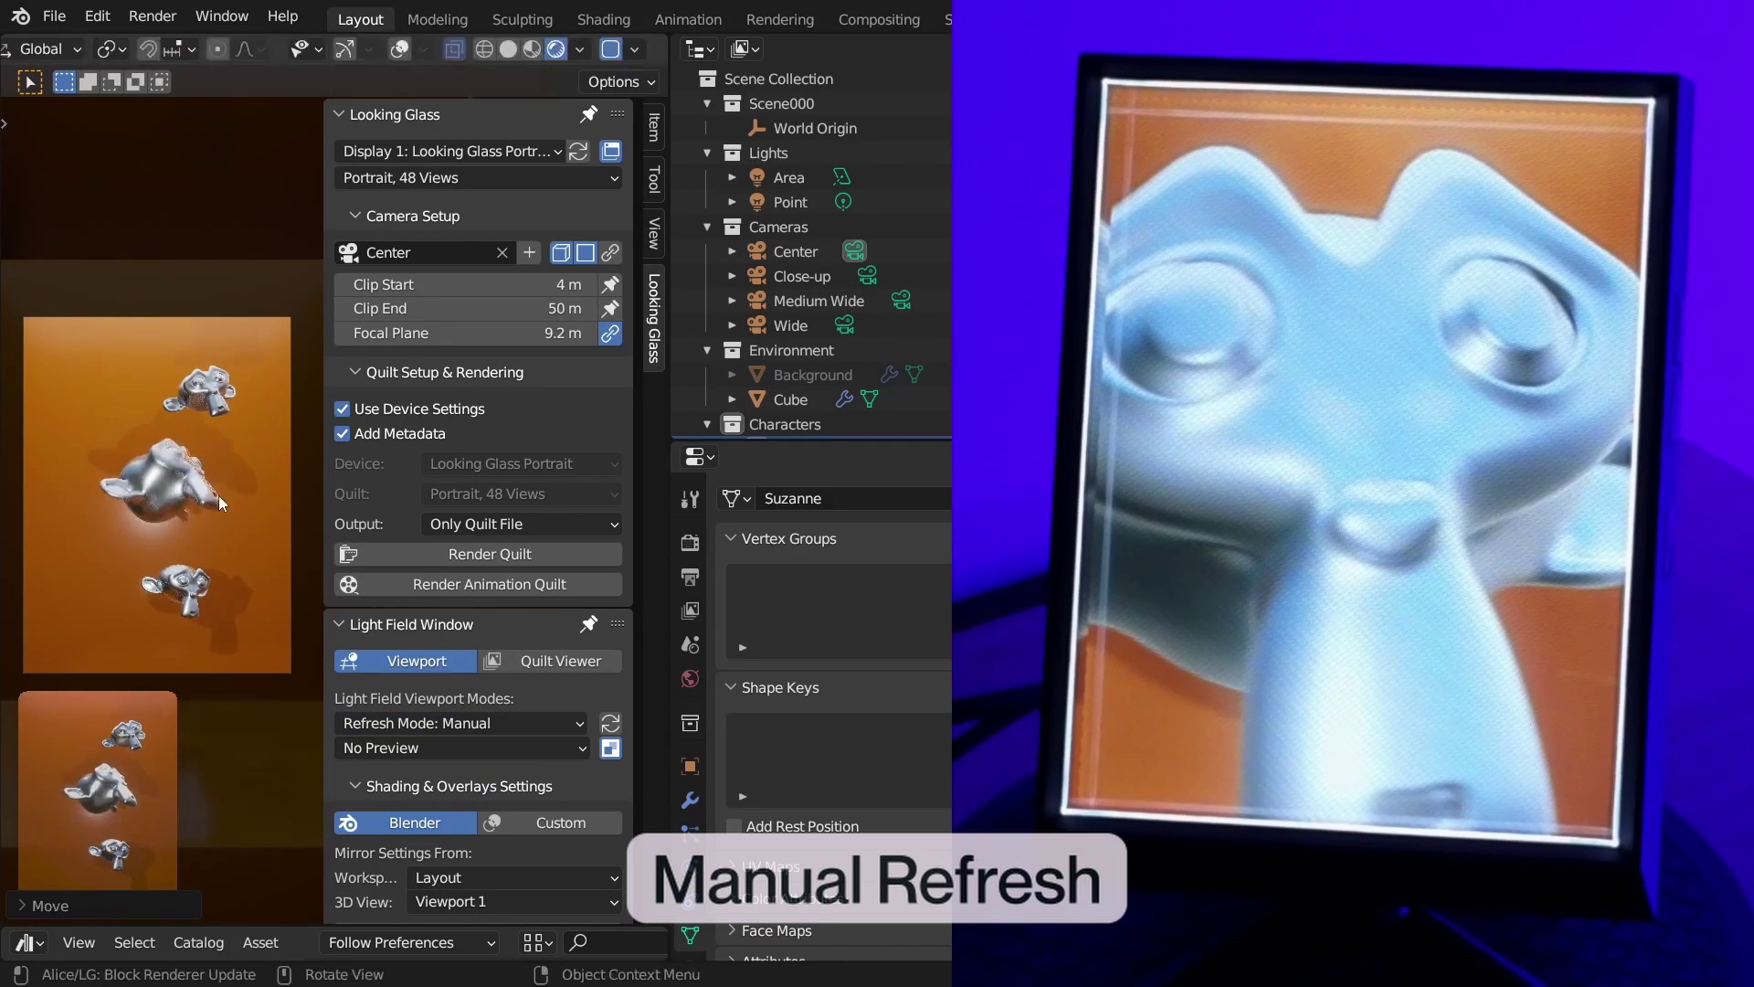
pyautogui.press('Return')
pyautogui.press('r')
pyautogui.press('r')
pyautogui.press('Return')
pyautogui.click(611, 723)
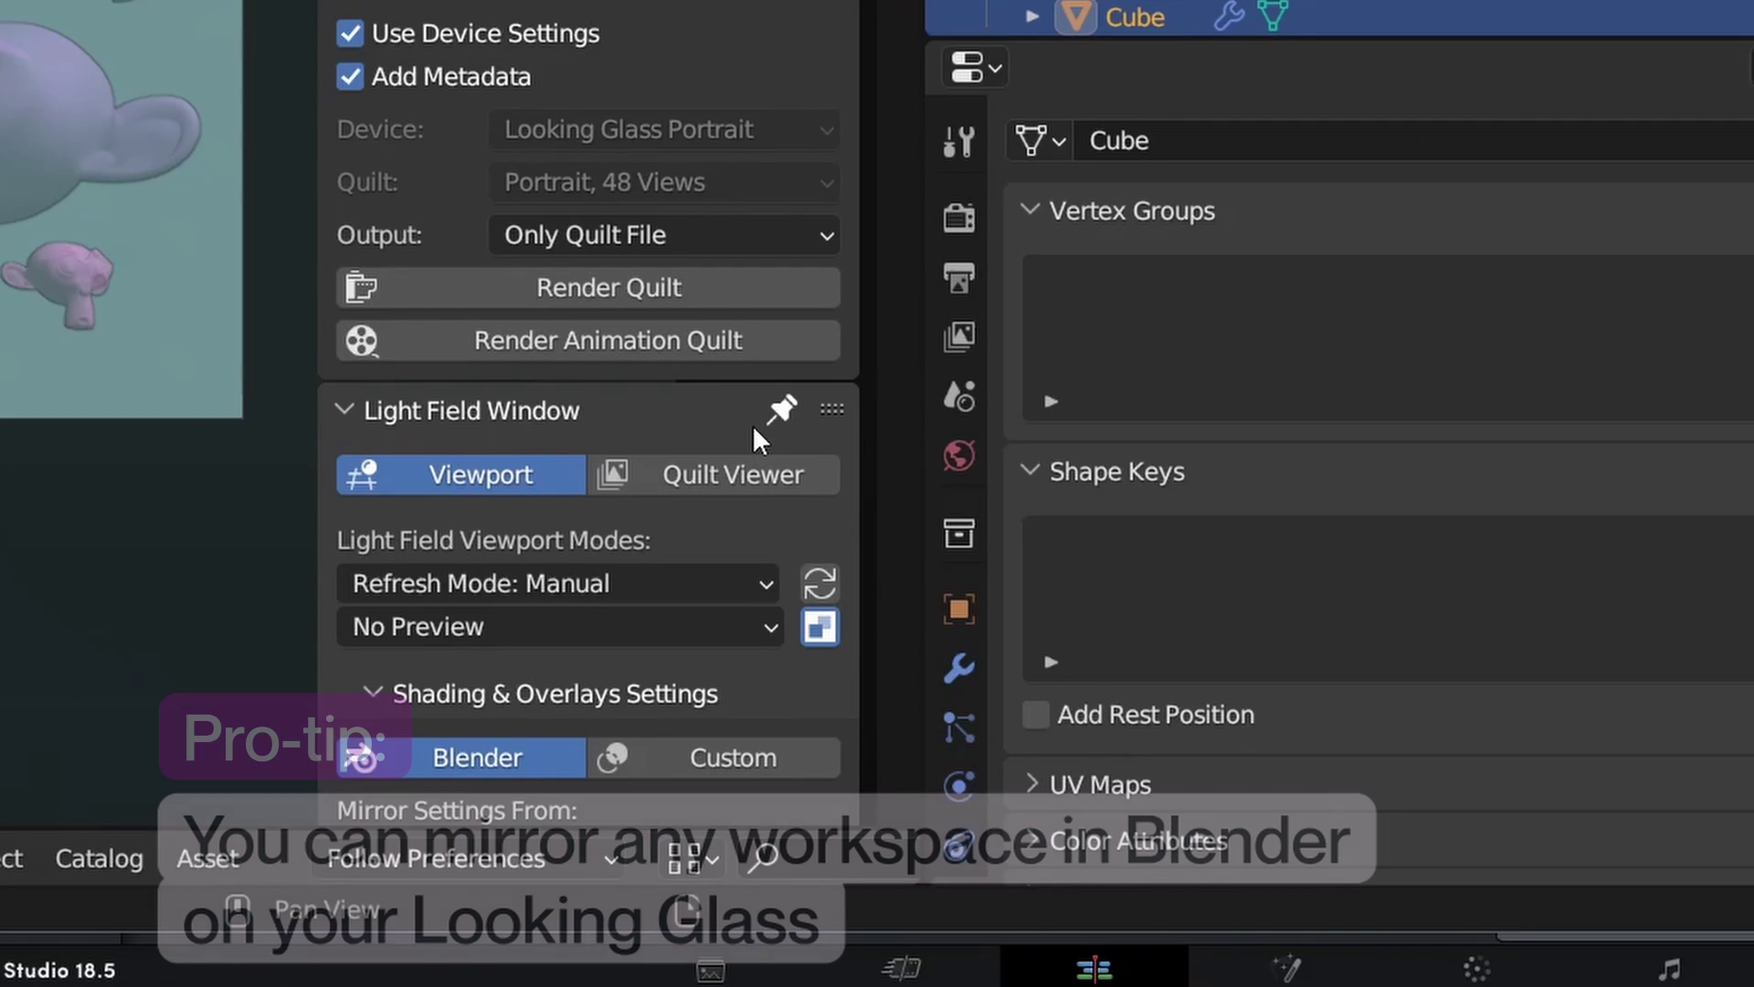
# Add a Layout-based 'Looking Glass' workspace showing the camera view, rendered, without overlays.
pyautogui.scroll(-2, 571, 633)
pyautogui.scroll(-3, 753, 424)
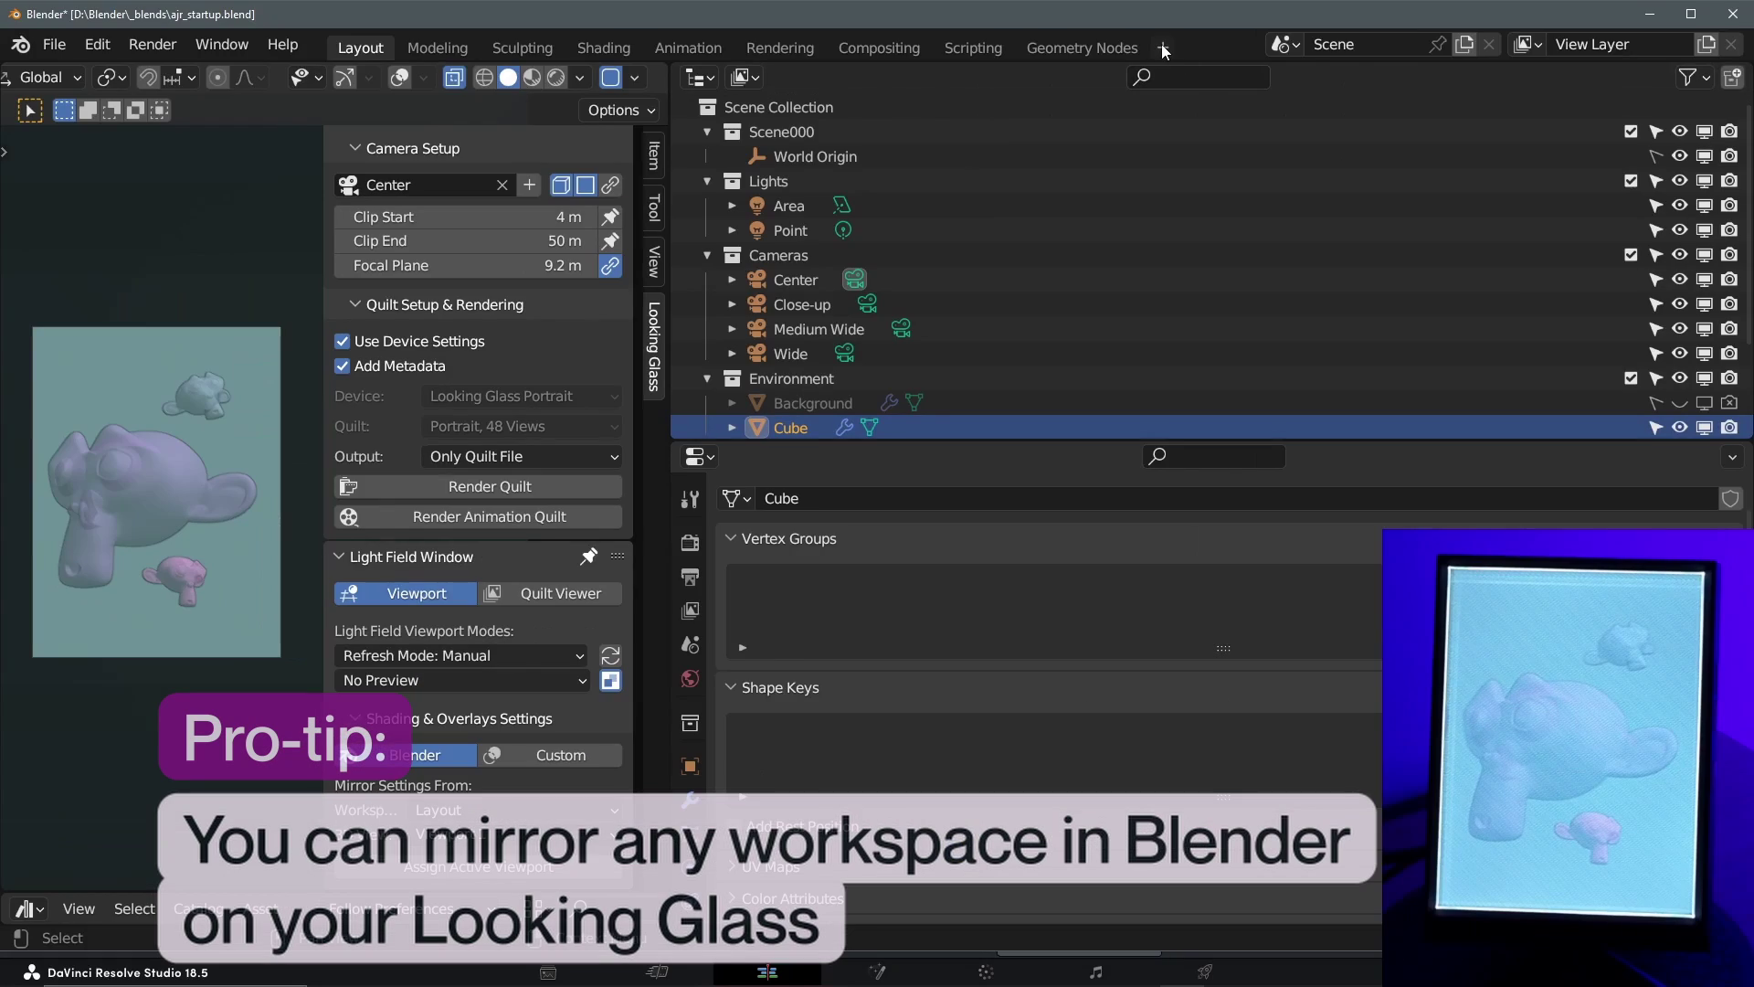
pyautogui.click(1163, 48)
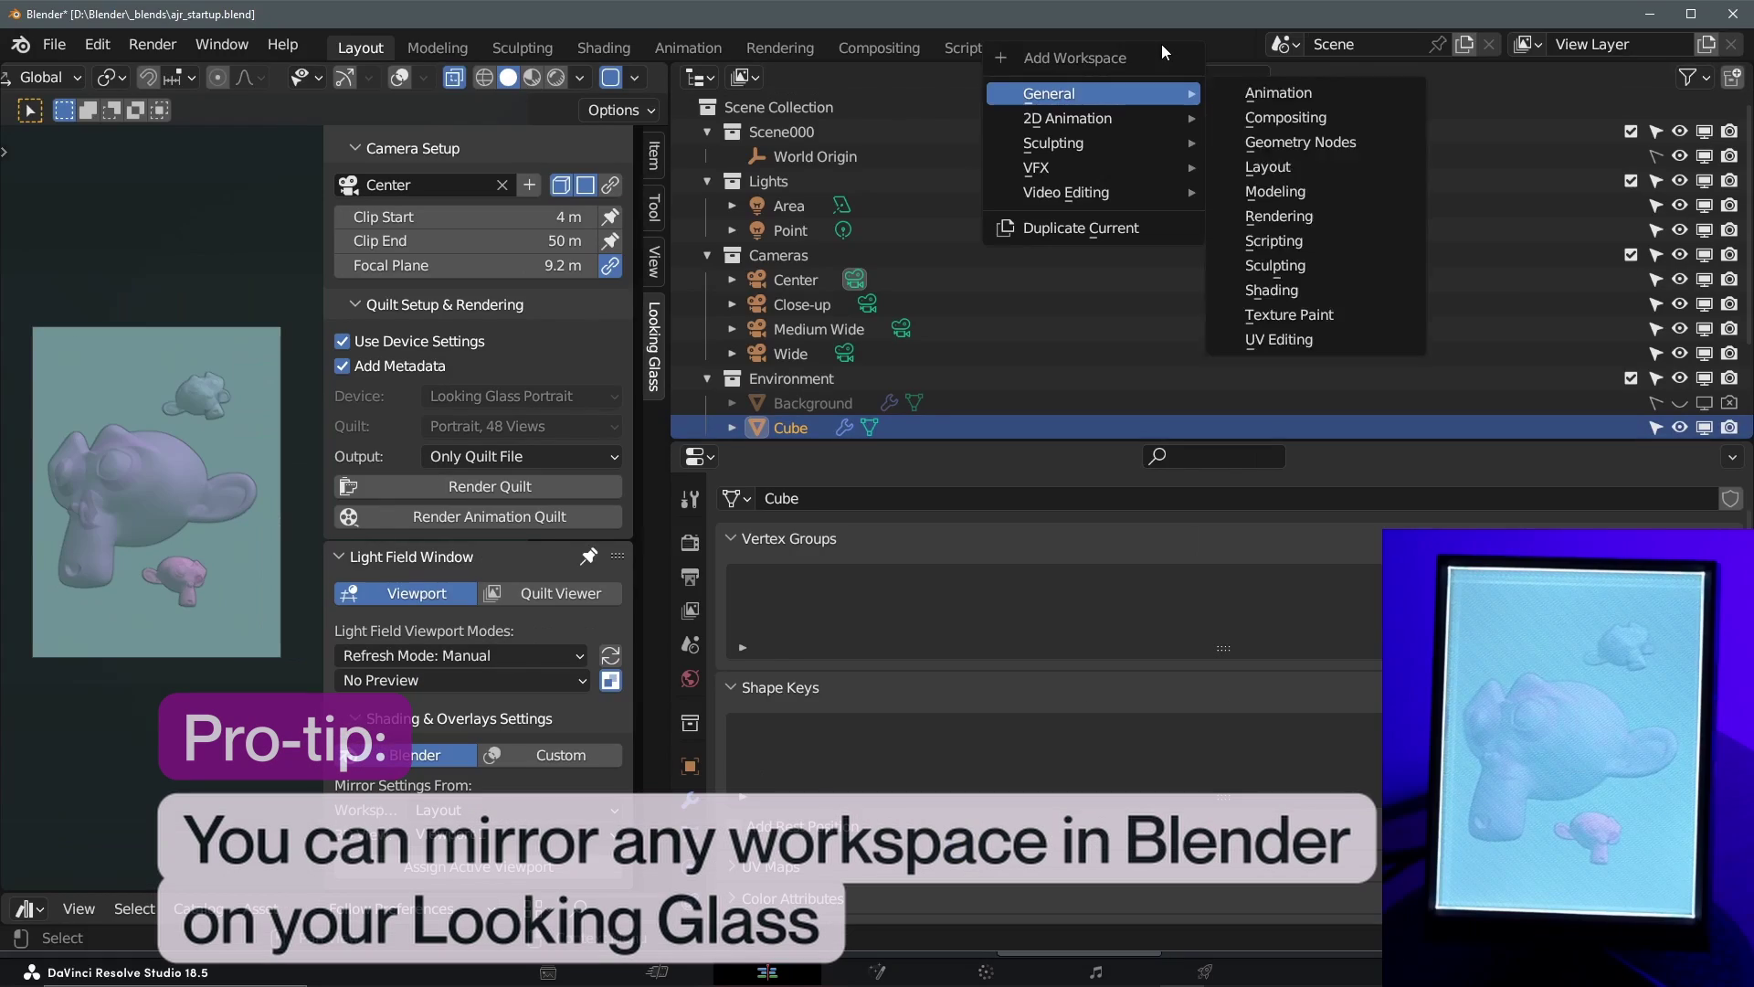
pyautogui.click(1287, 170)
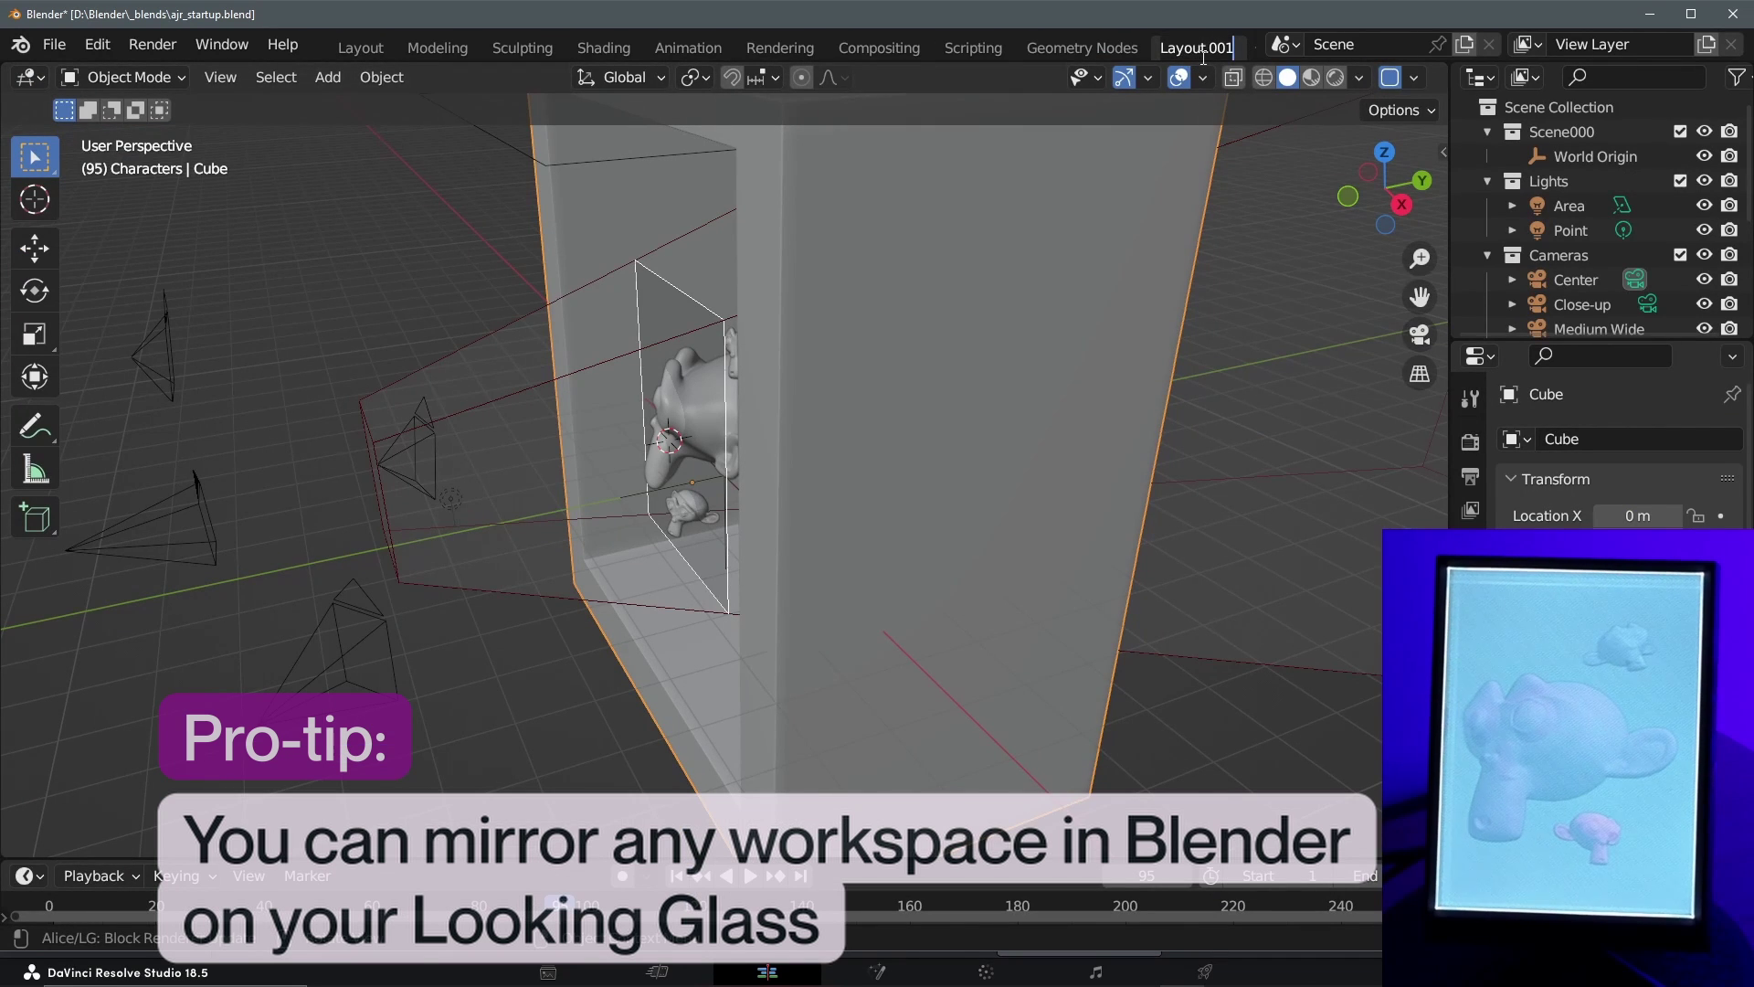
pyautogui.write('Looking Glass')
pyautogui.press('Return')
pyautogui.press('KP_0')
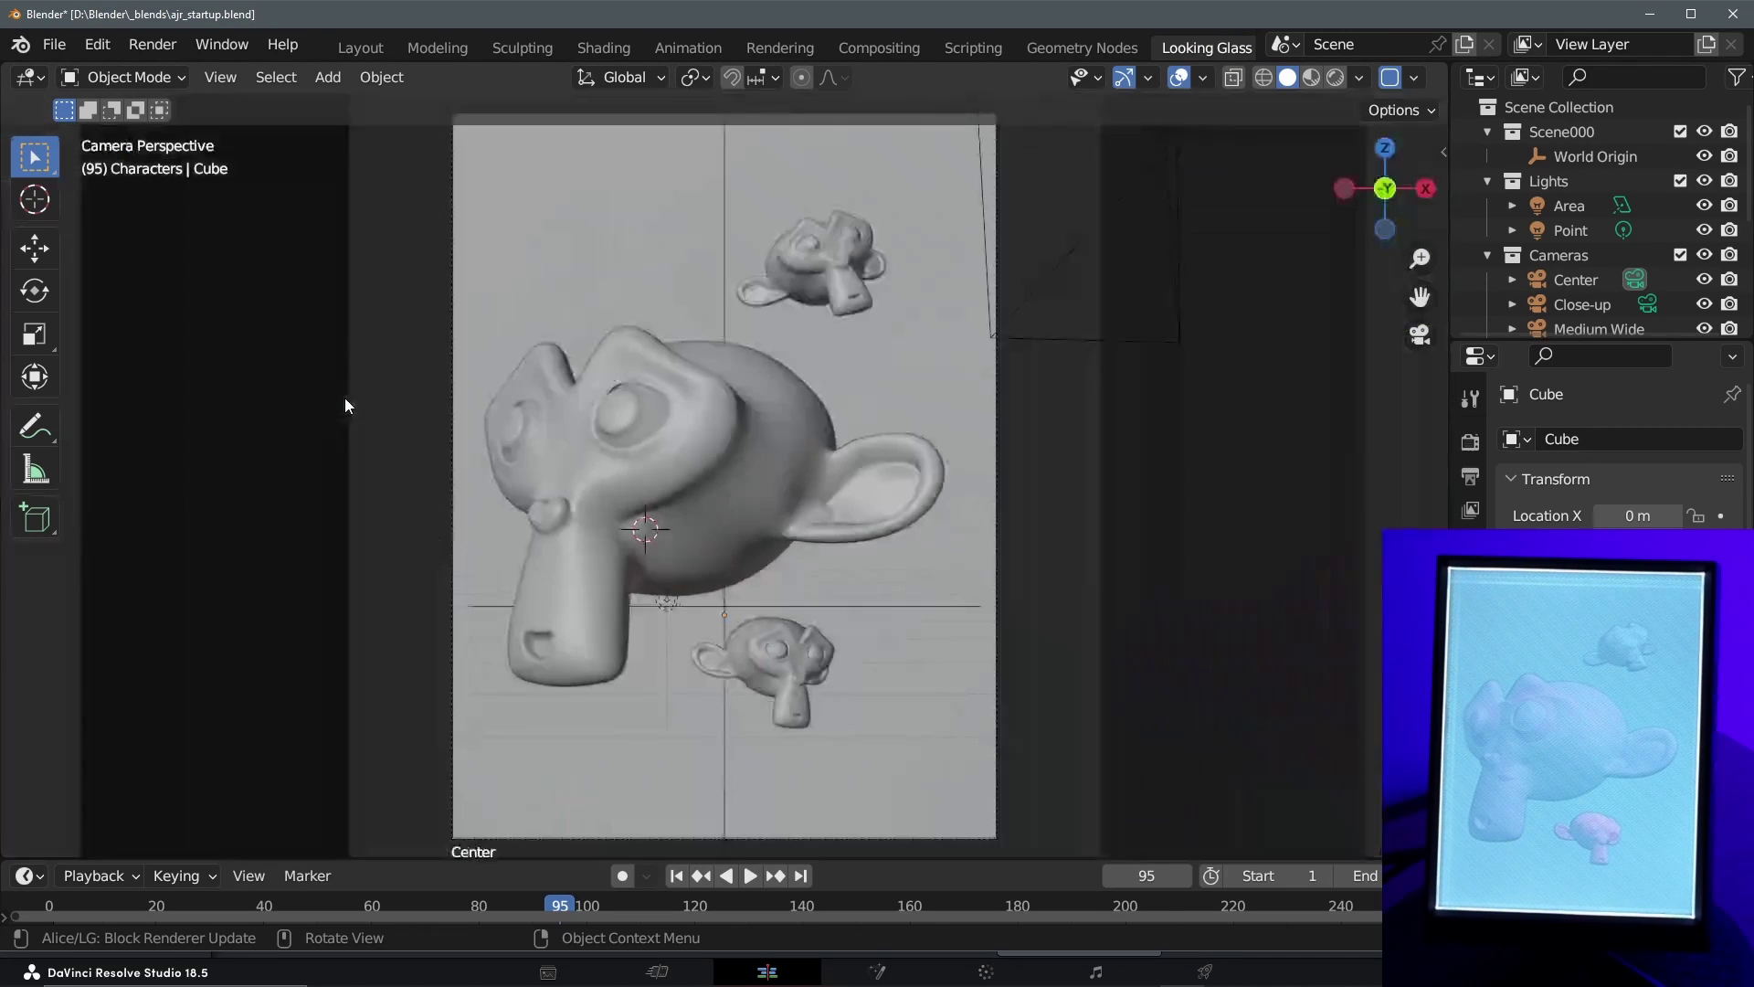
pyautogui.click(1338, 79)
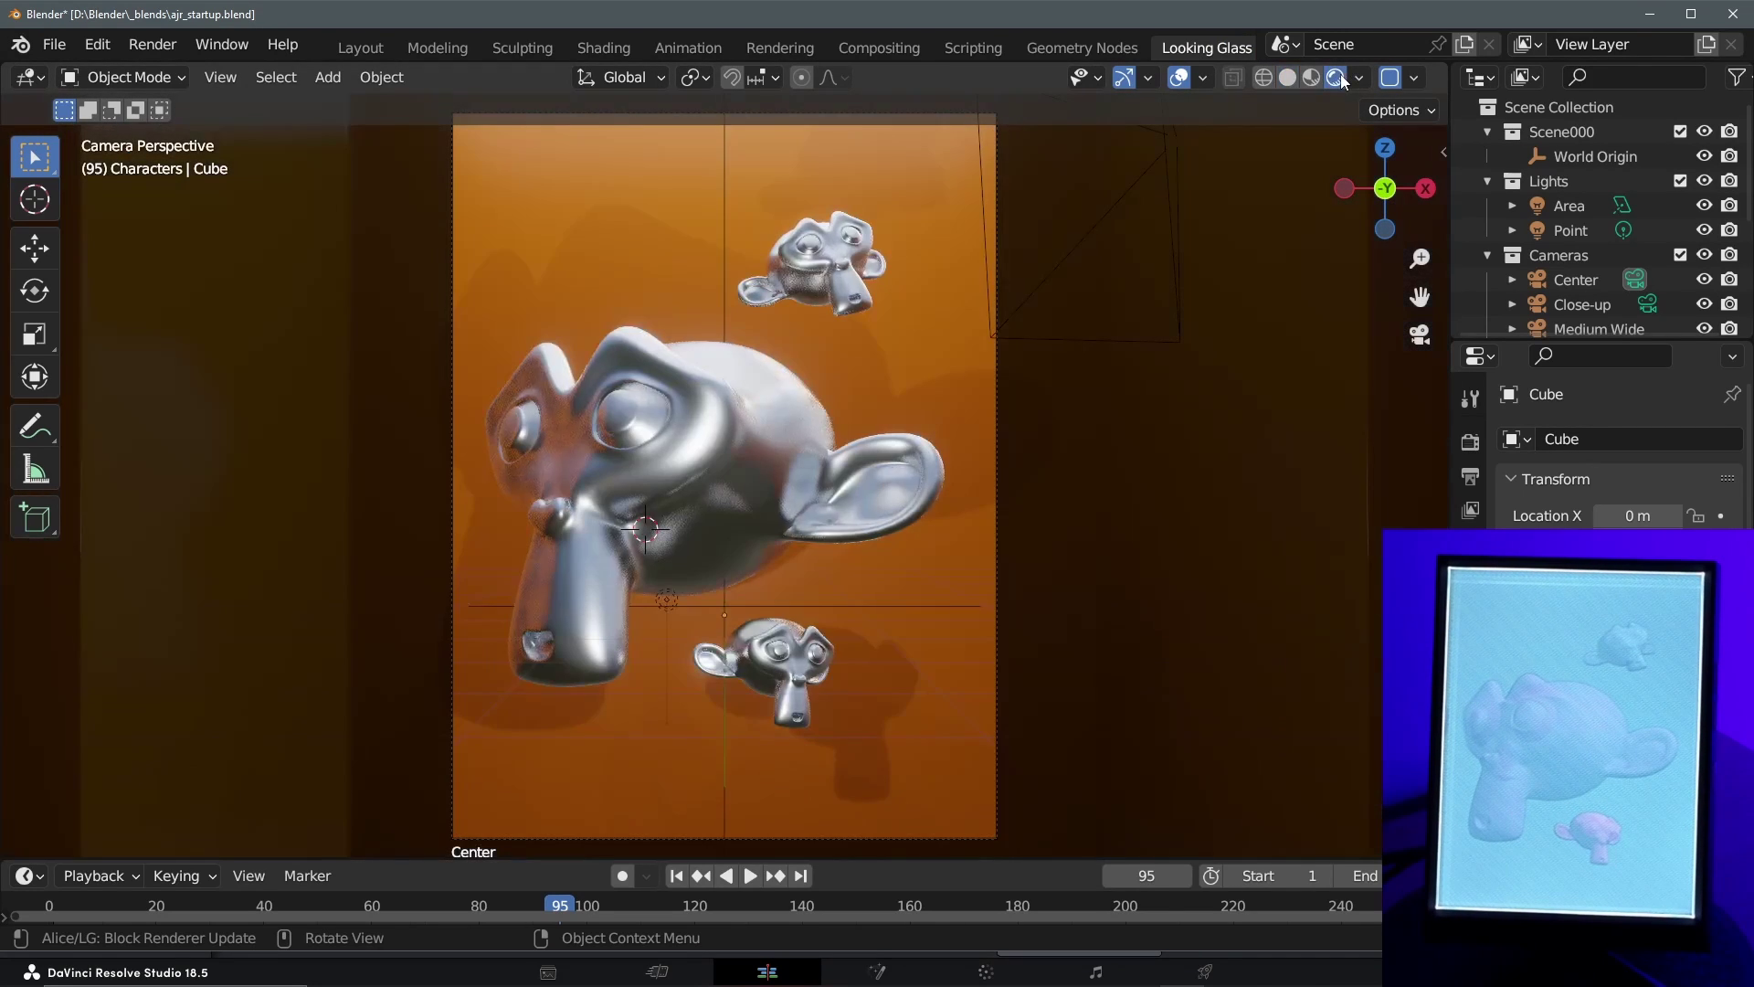
pyautogui.click(1180, 79)
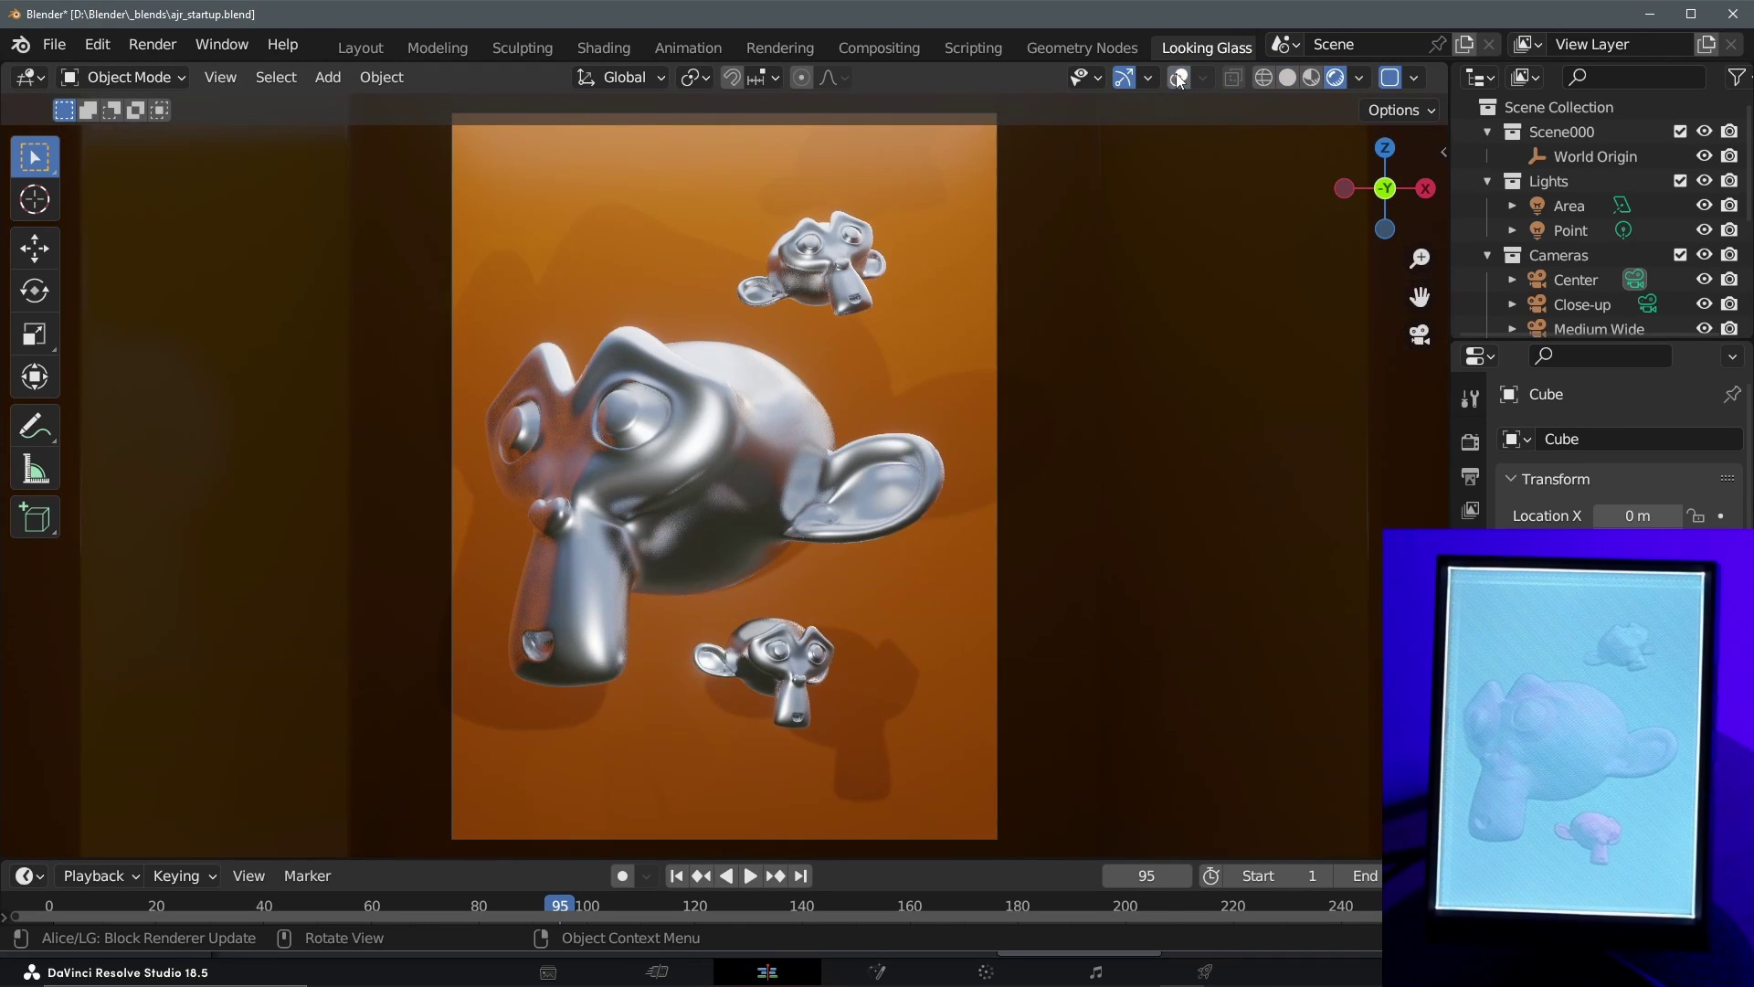
# In the Layout workspace, set the mirrored workspace to Looking Glass.
pyautogui.click(381, 43)
pyautogui.click(510, 808)
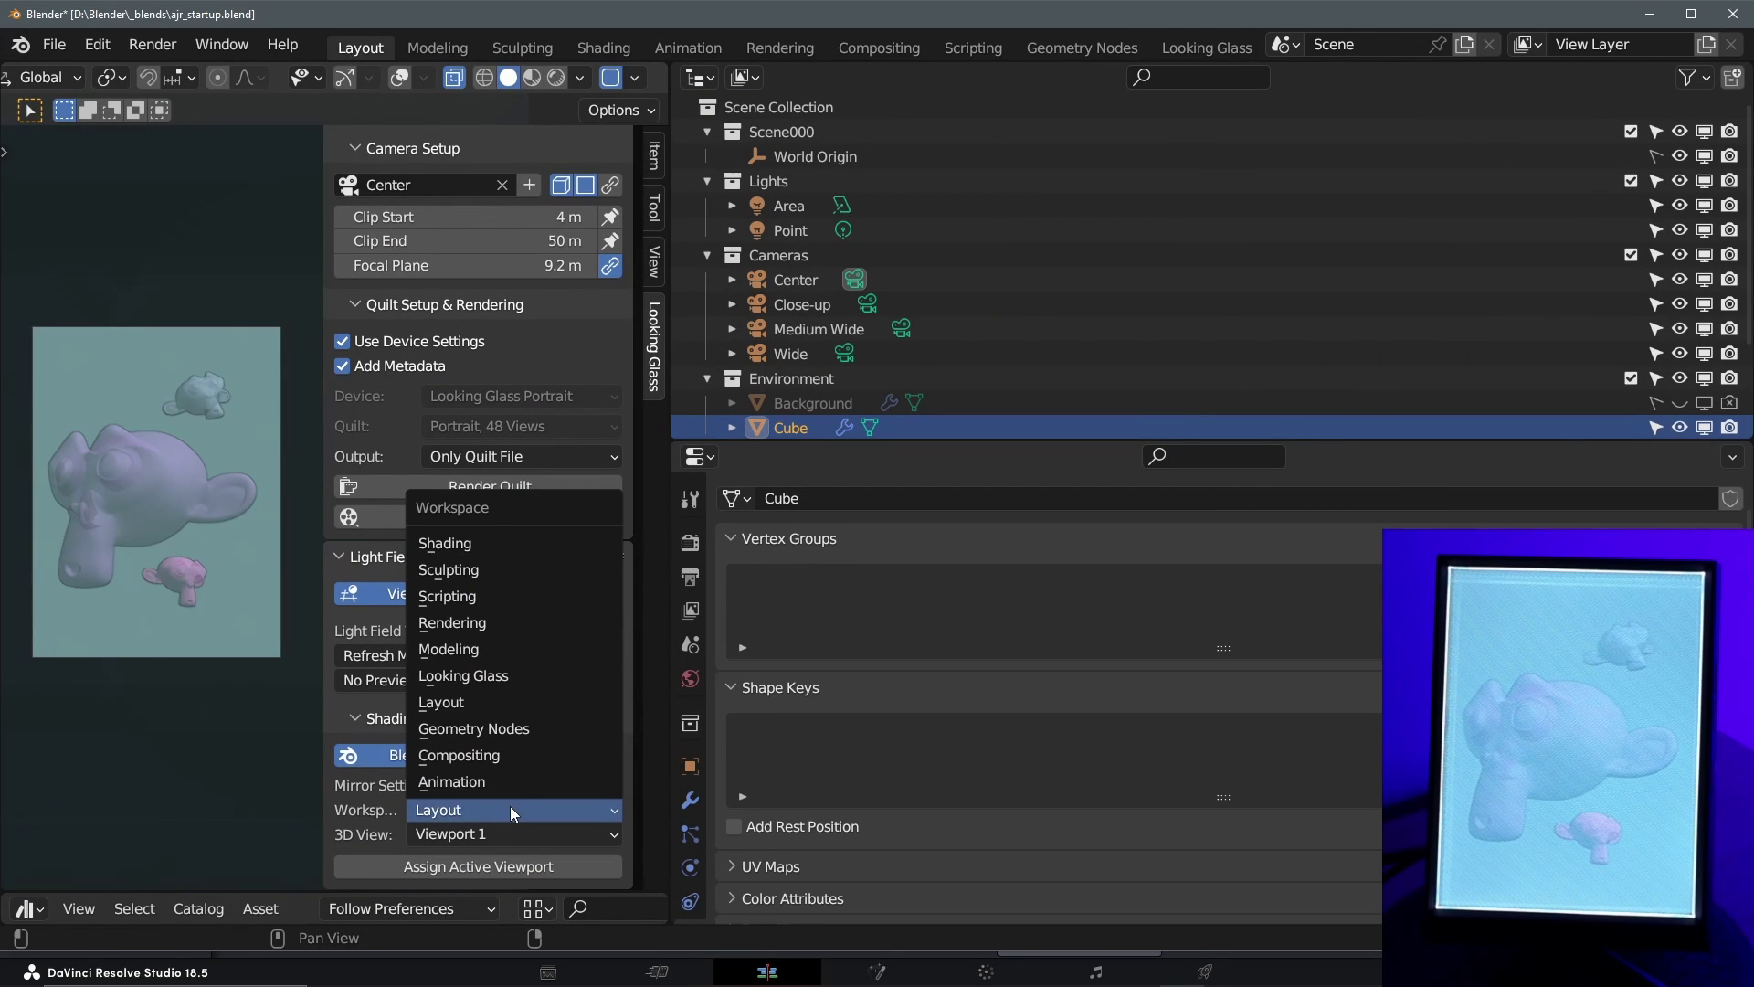
pyautogui.click(534, 673)
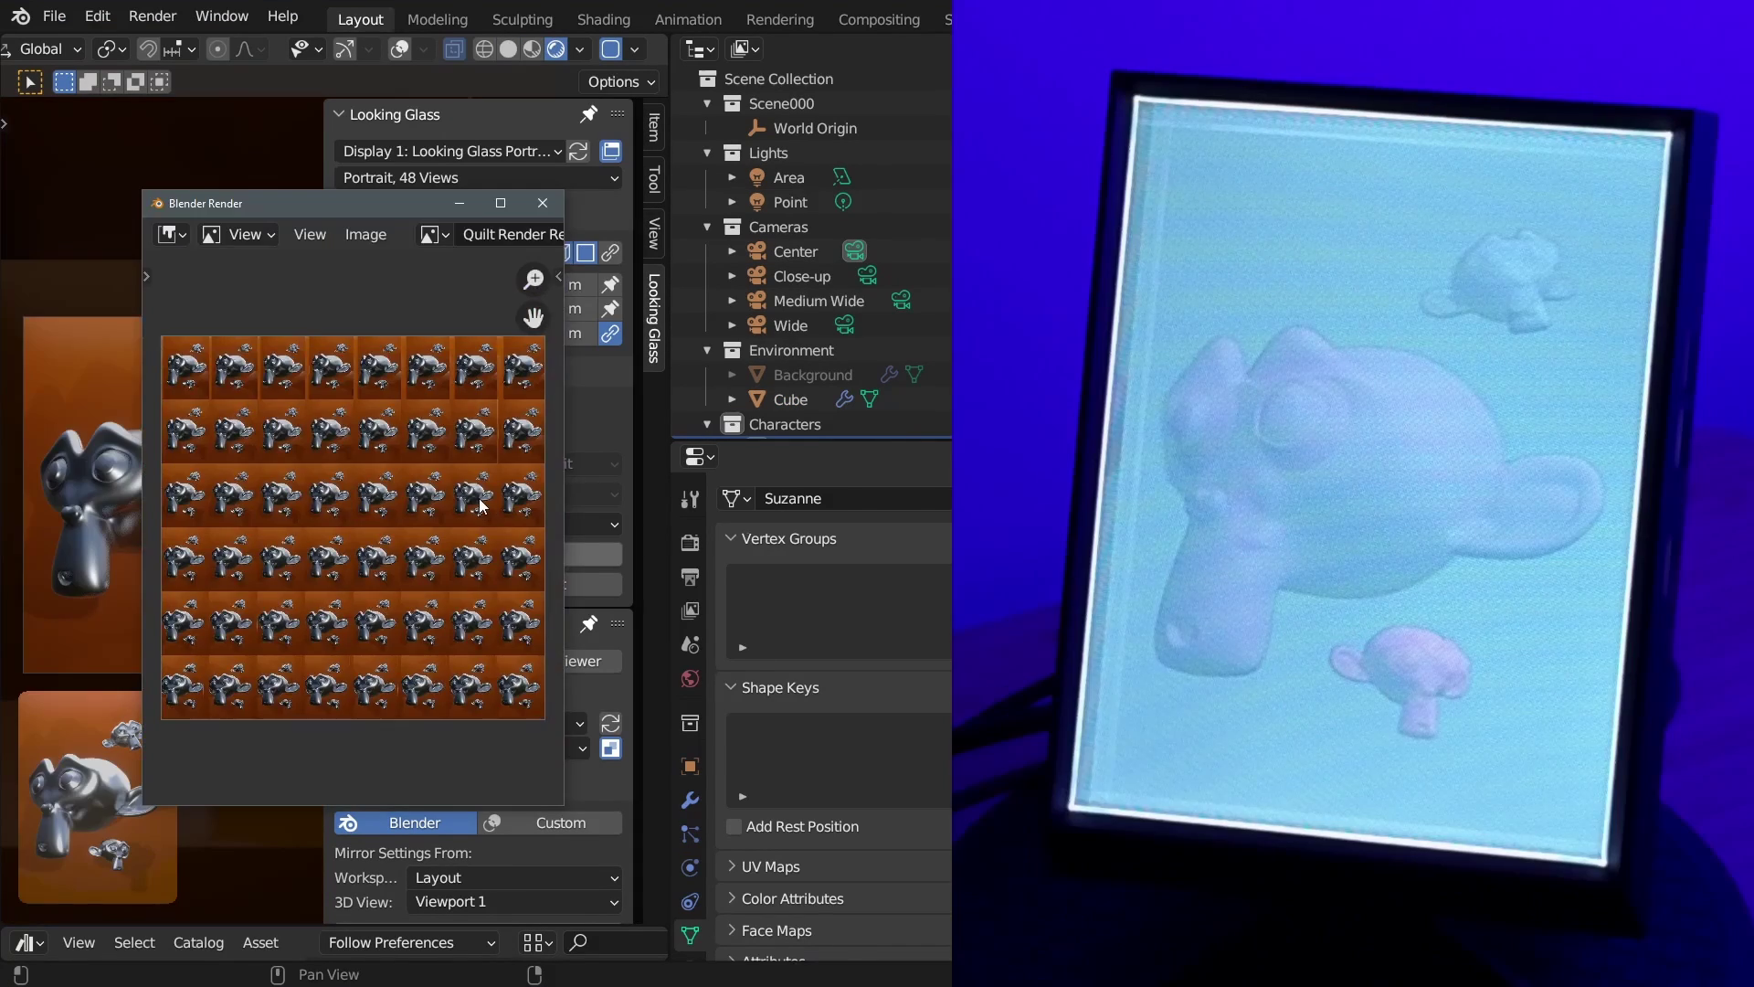
# Close the render window and show Quilt Render Result in Quilt Viewer mode.
pyautogui.click(541, 208)
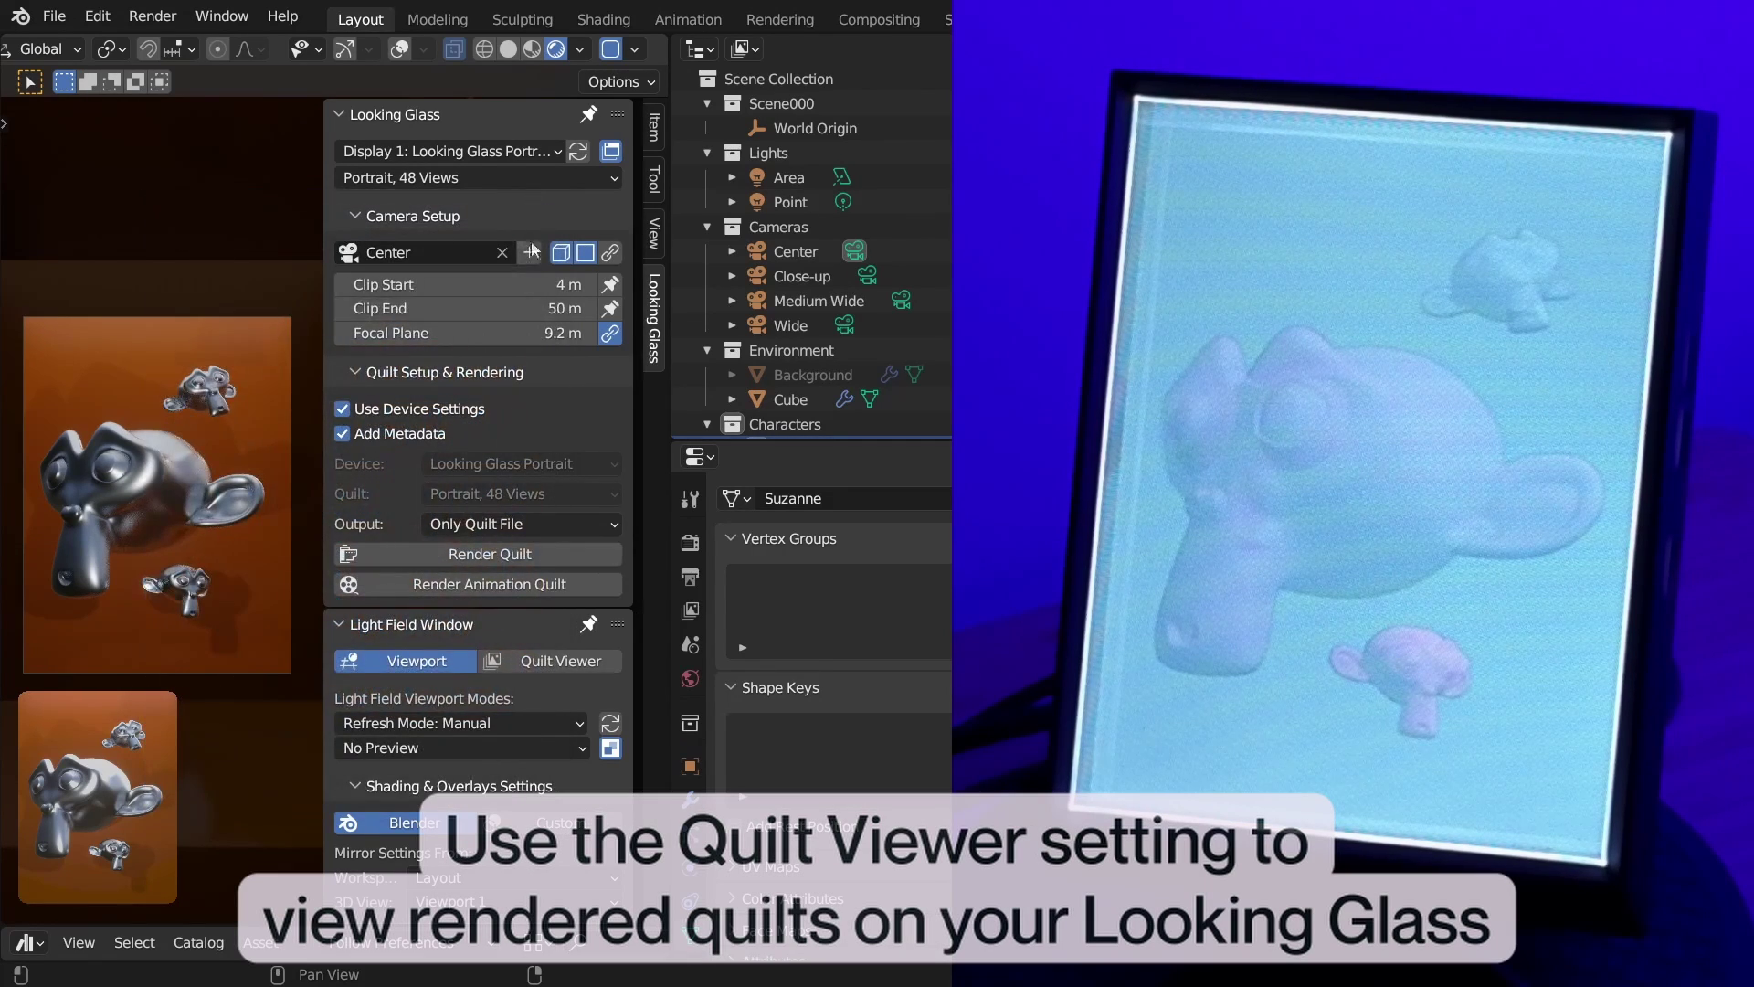
pyautogui.click(551, 666)
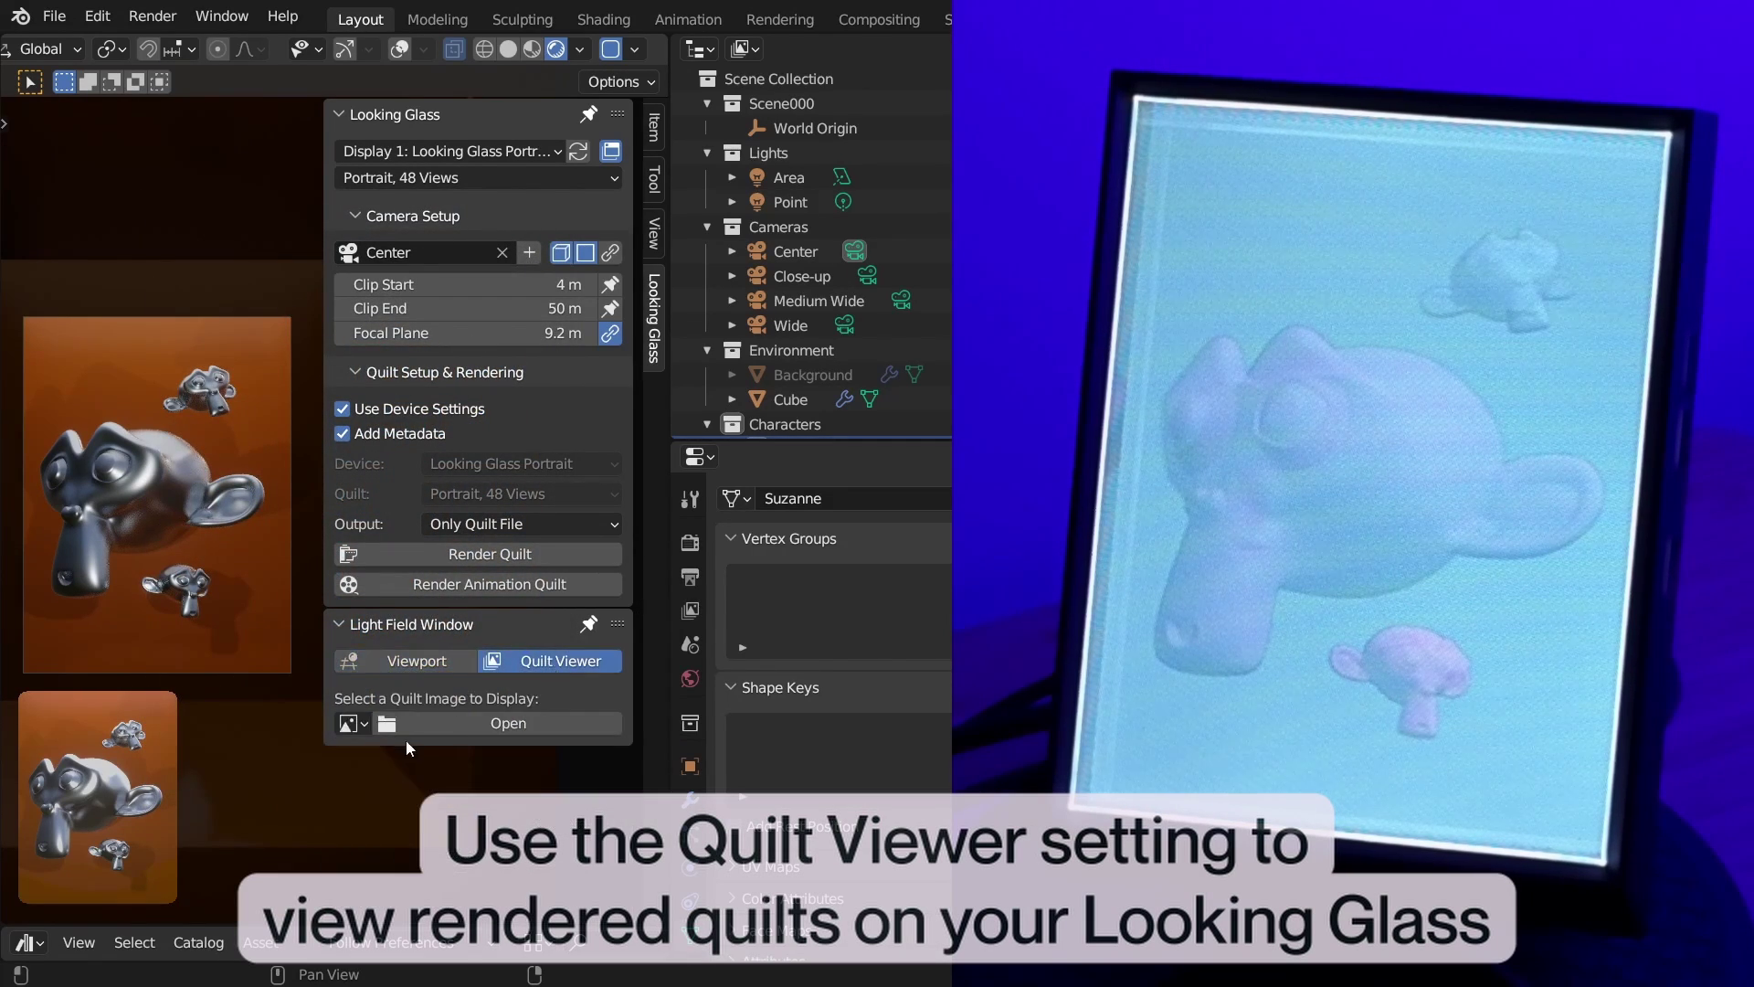
pyautogui.click(354, 722)
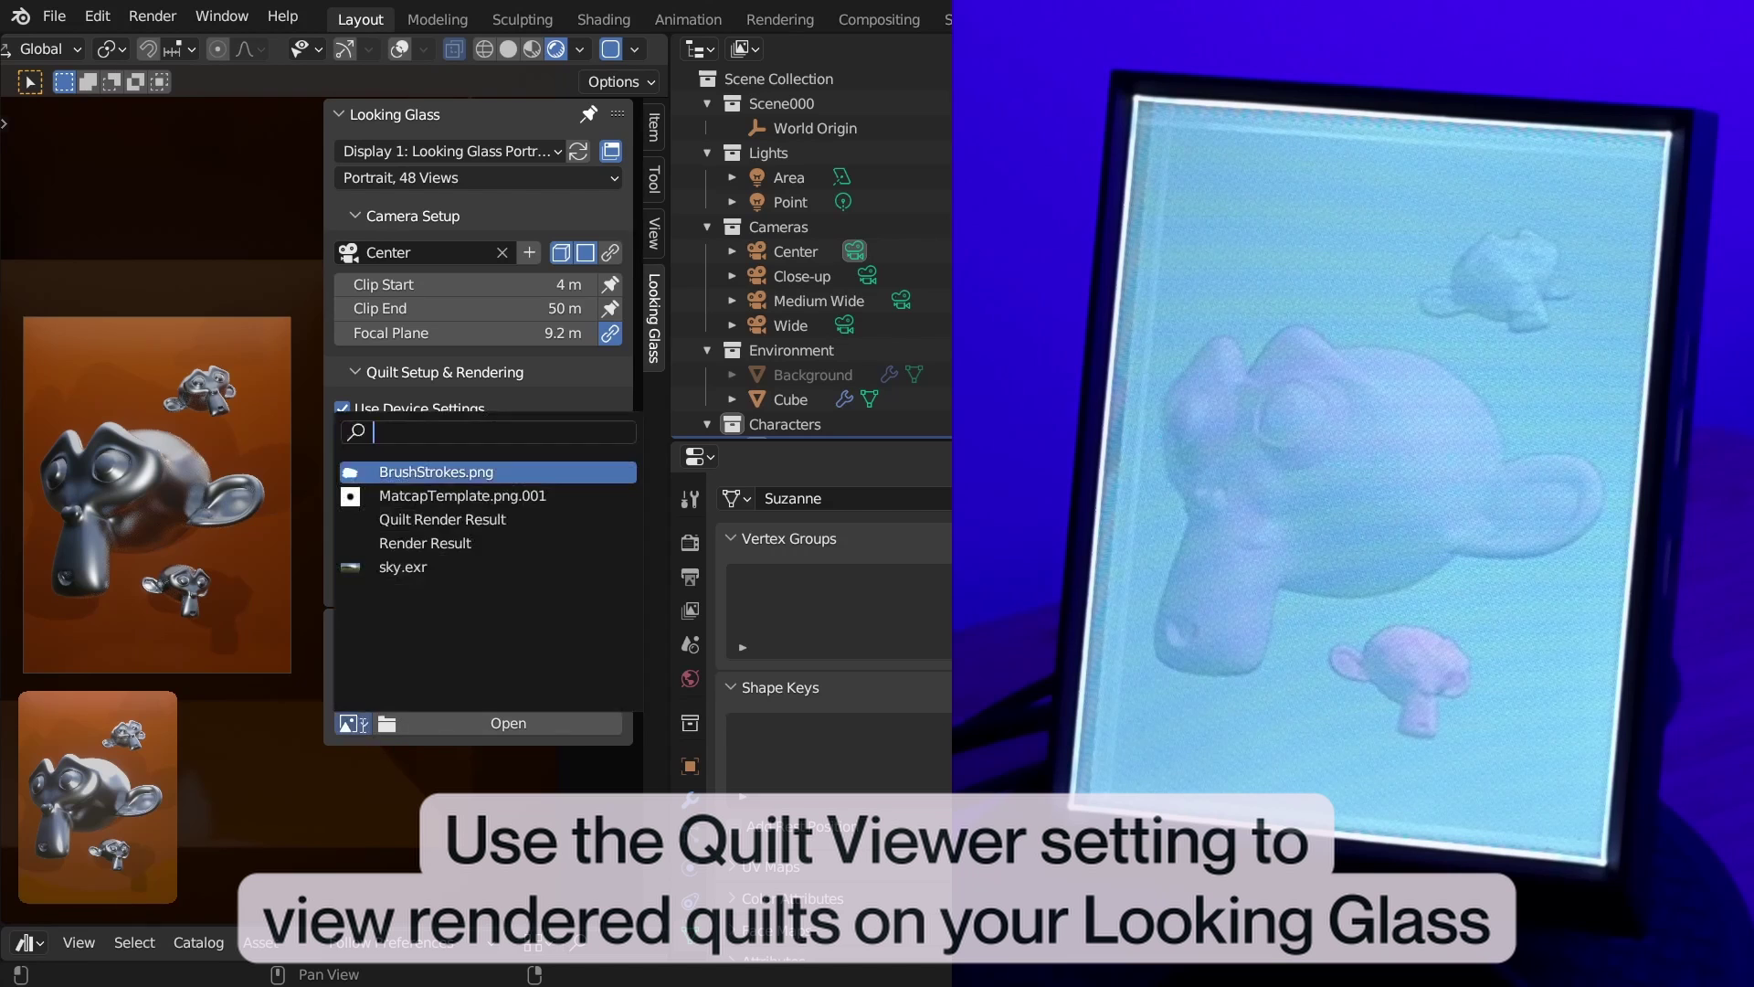
pyautogui.click(495, 520)
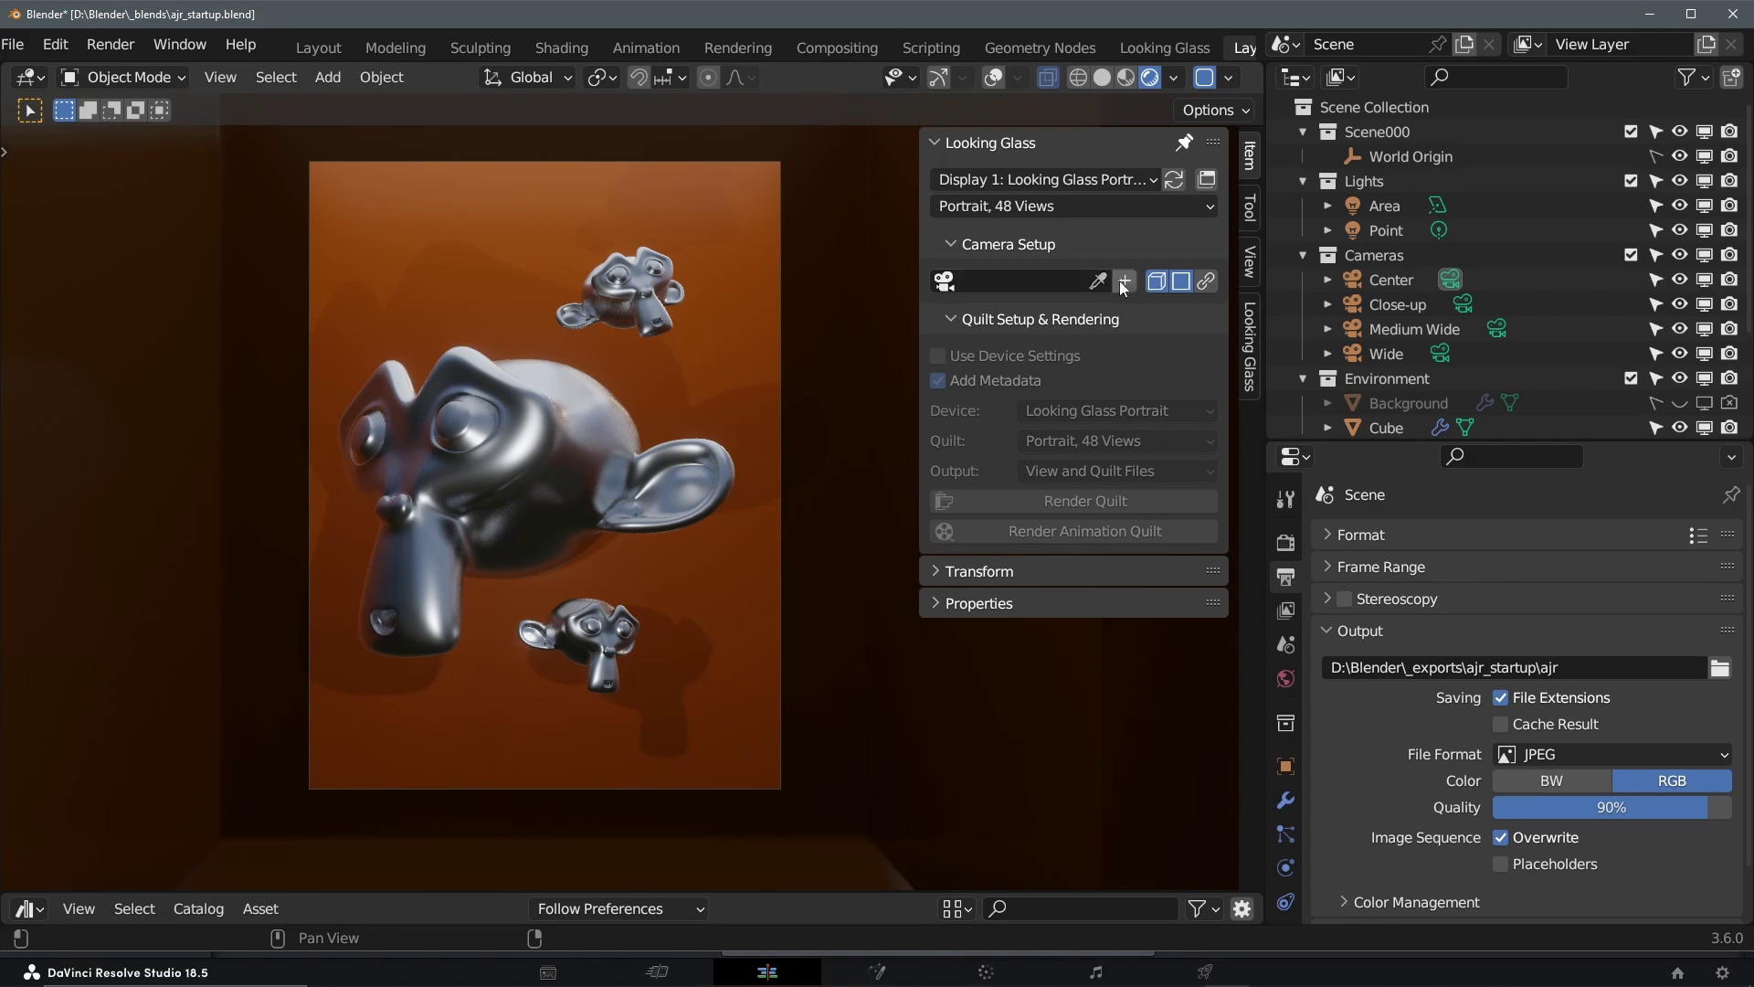
# Assign the Center camera, viewing from Right Orthographic, and set Clip Start 3 m, Focal Plane 7.6 m.
pyautogui.click(1127, 281)
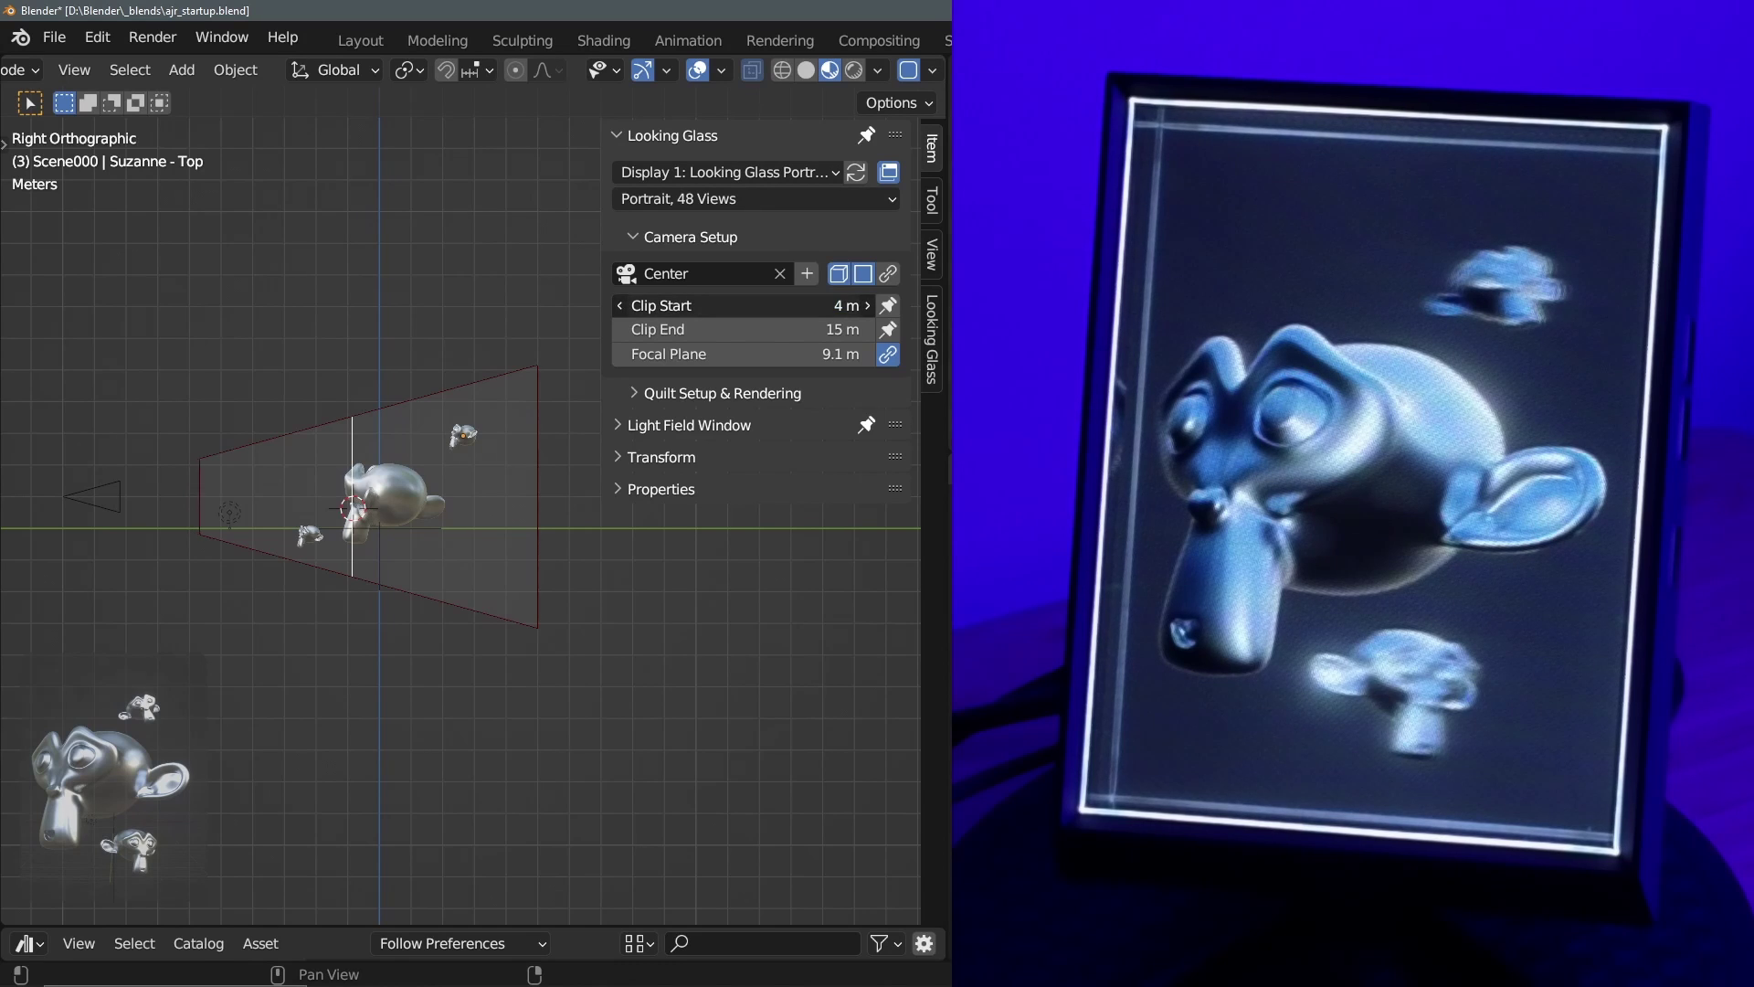
pyautogui.moveTo(749, 305); pyautogui.dragTo(685, 349)
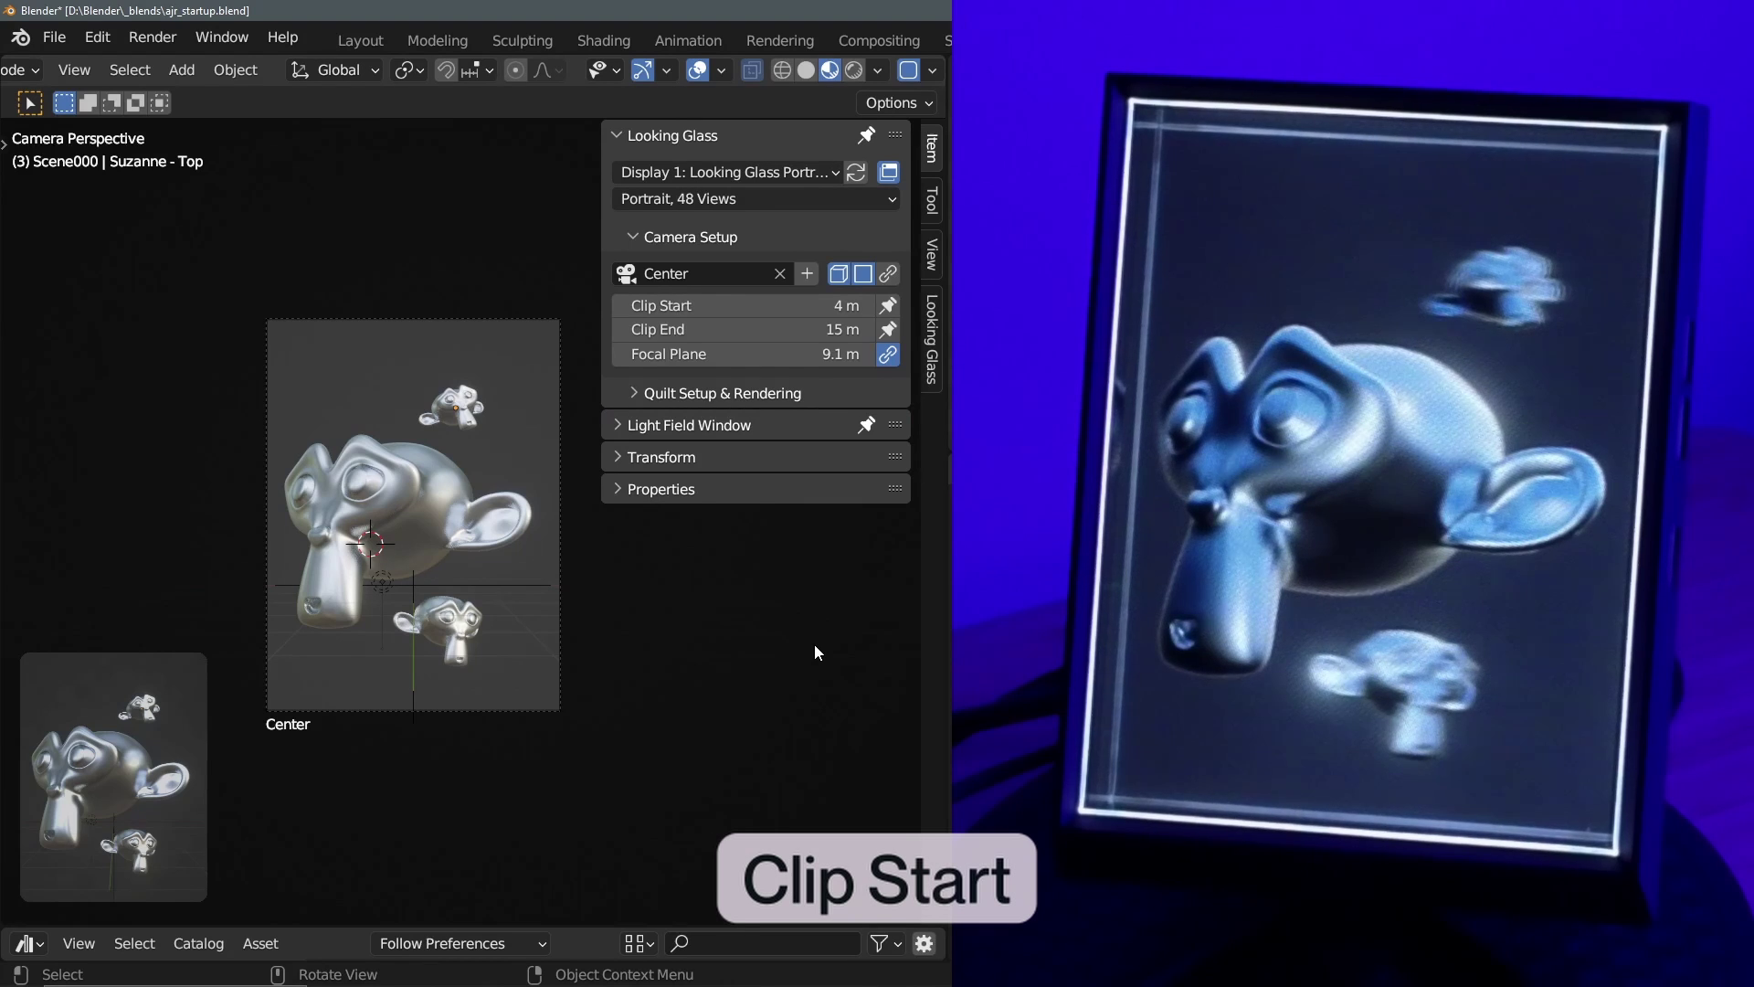
pyautogui.press('KP_0')
pyautogui.press('KP_3')
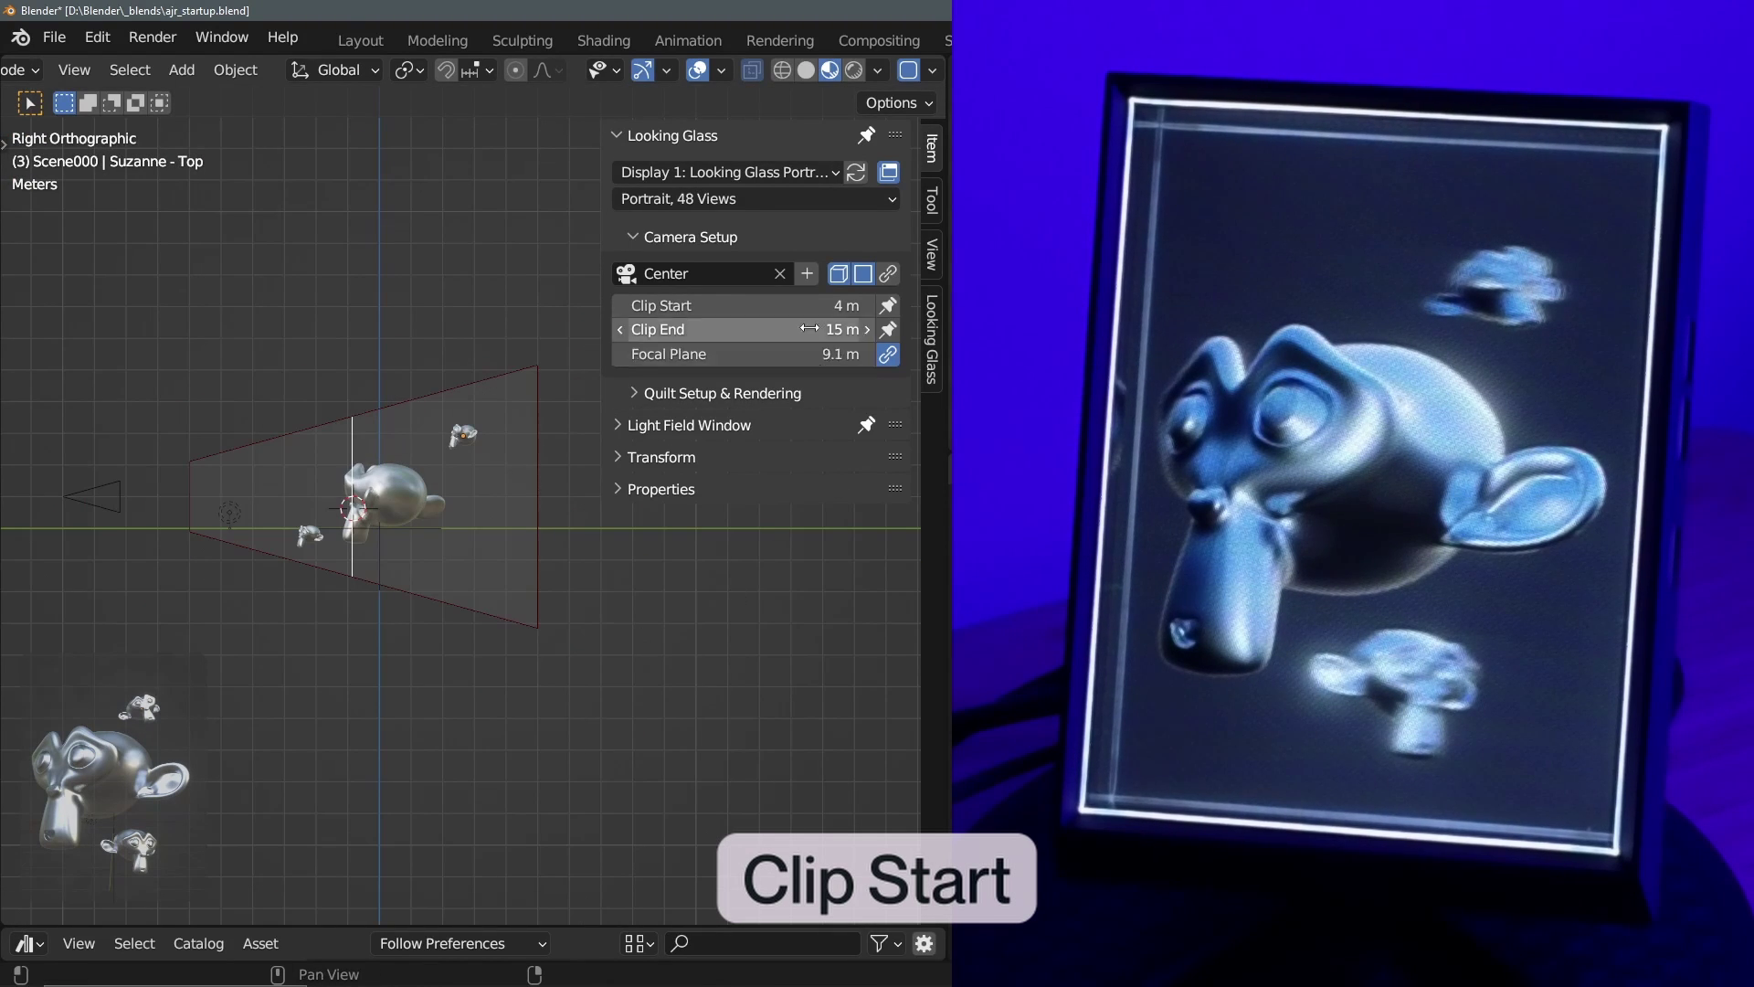
pyautogui.moveTo(808, 307); pyautogui.dragTo(863, 307)
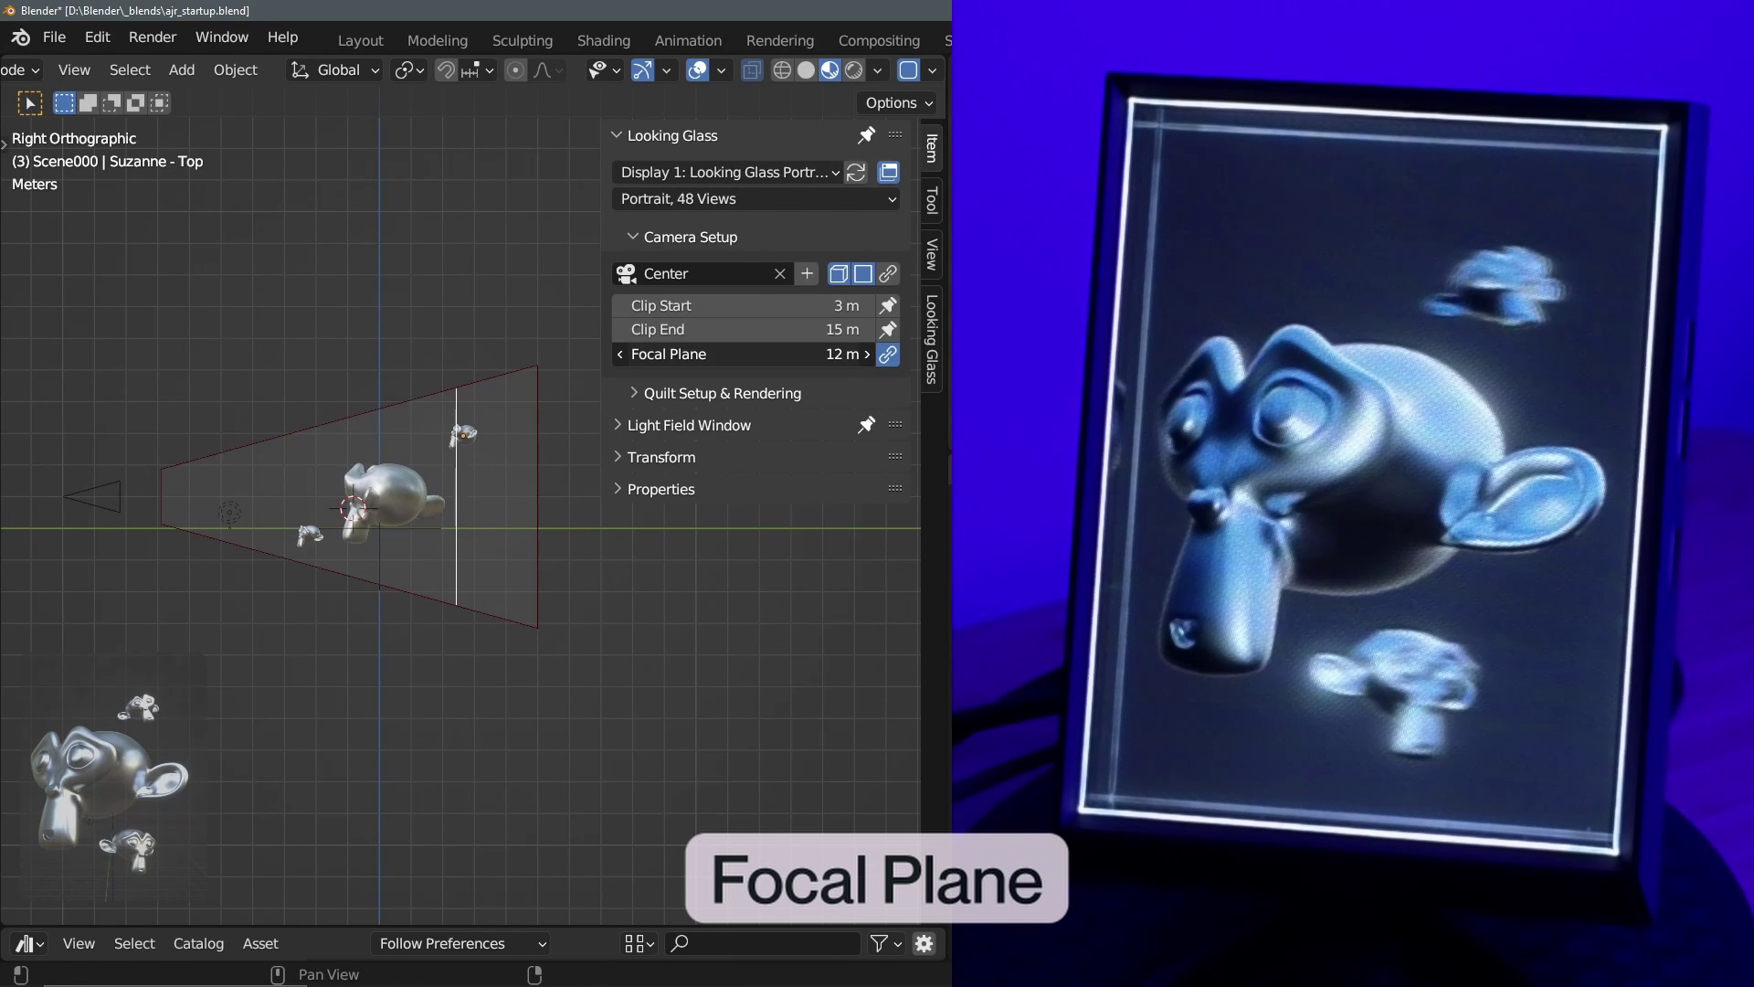
pyautogui.moveTo(686, 349)
pyautogui.mouseDown()
pyautogui.moveTo(645, 349)
pyautogui.moveTo(686, 349)
pyautogui.mouseUp()
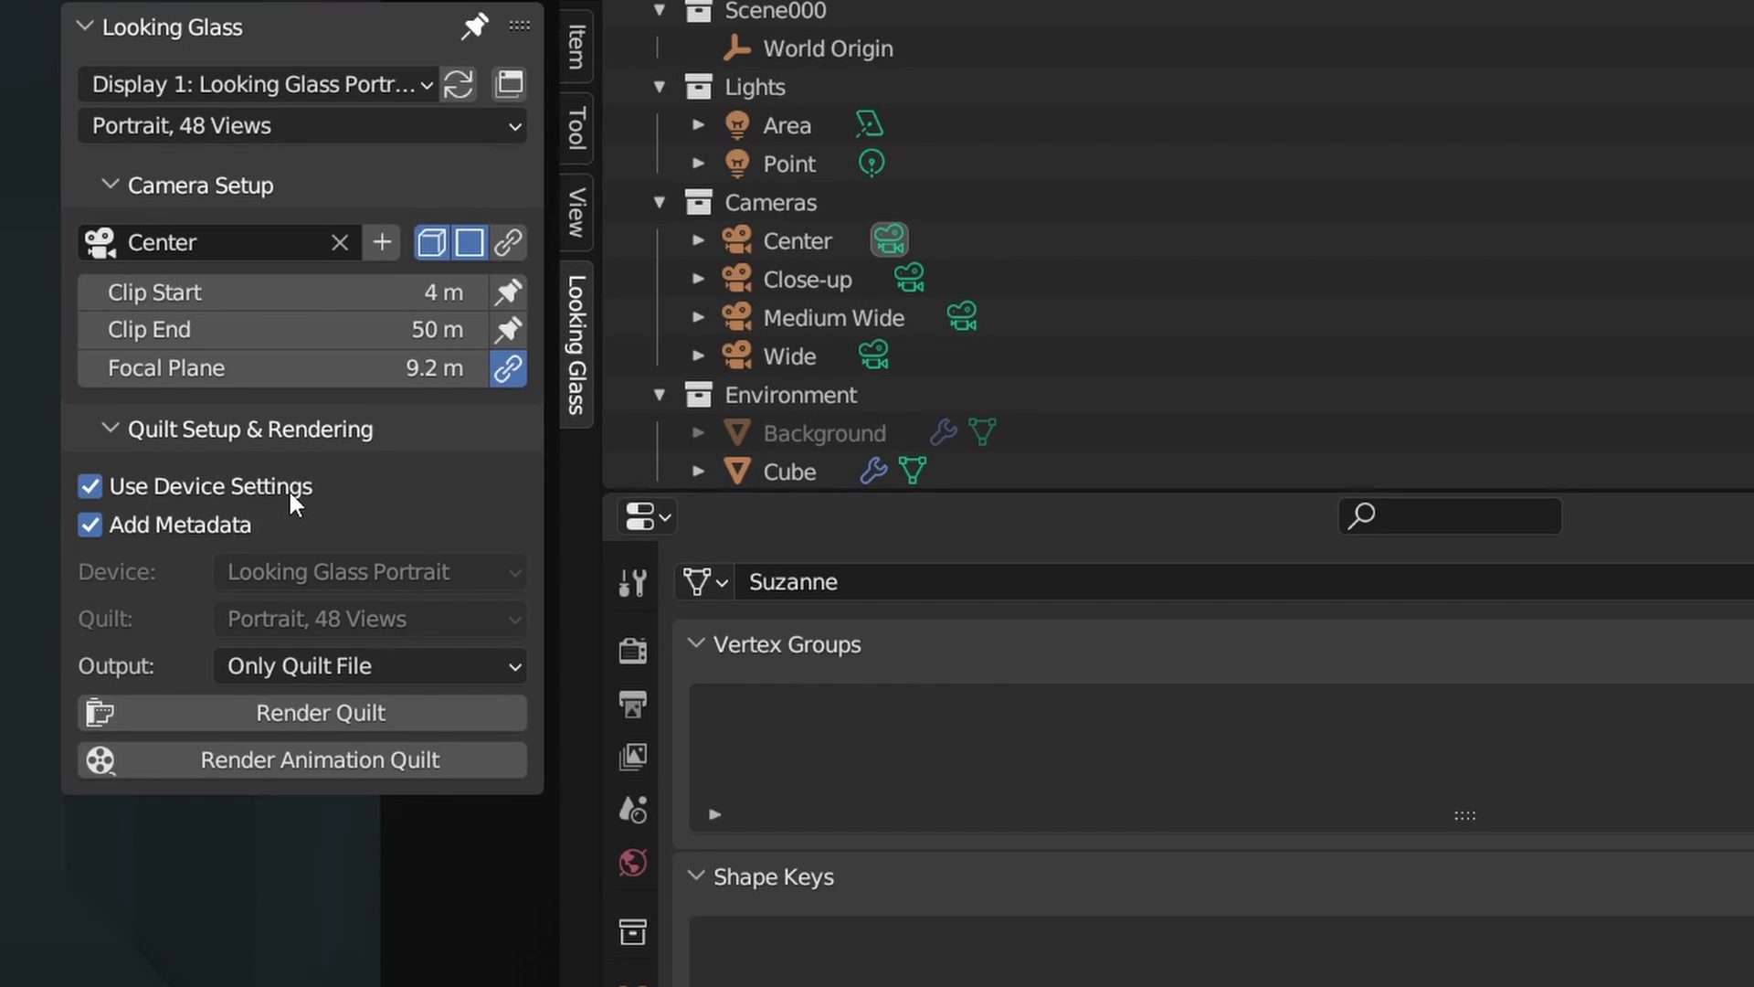
pyautogui.moveTo(288, 485)
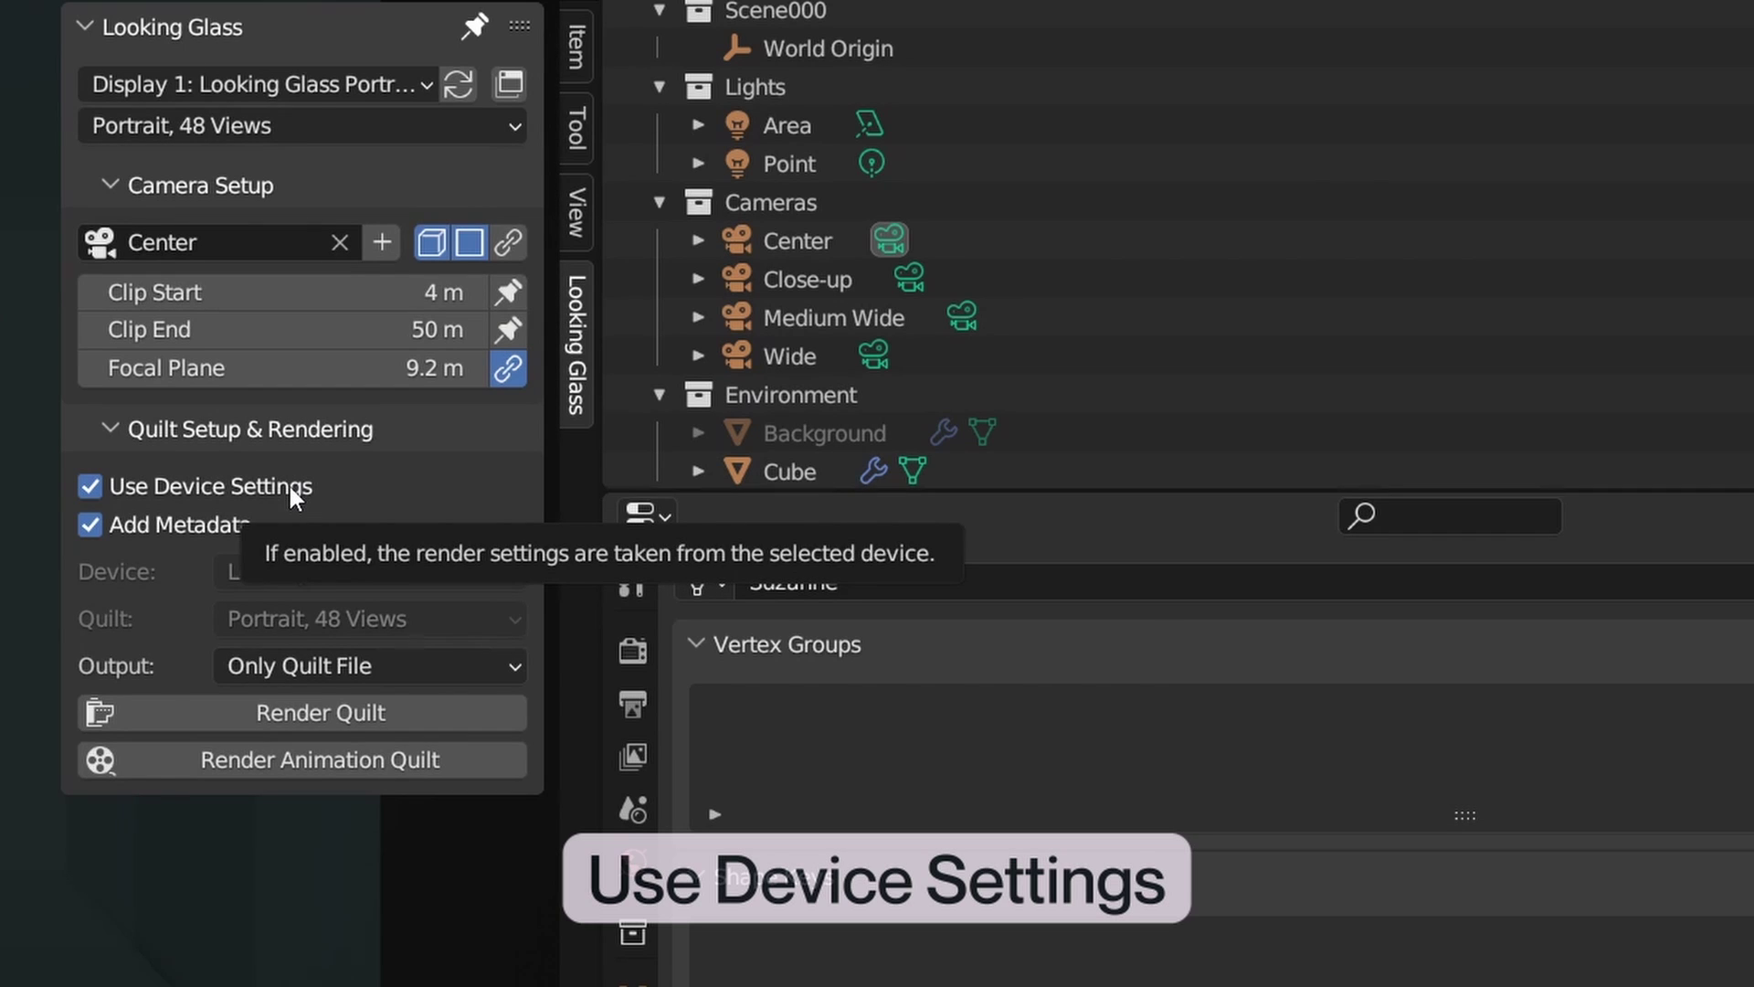
pyautogui.moveTo(257, 525)
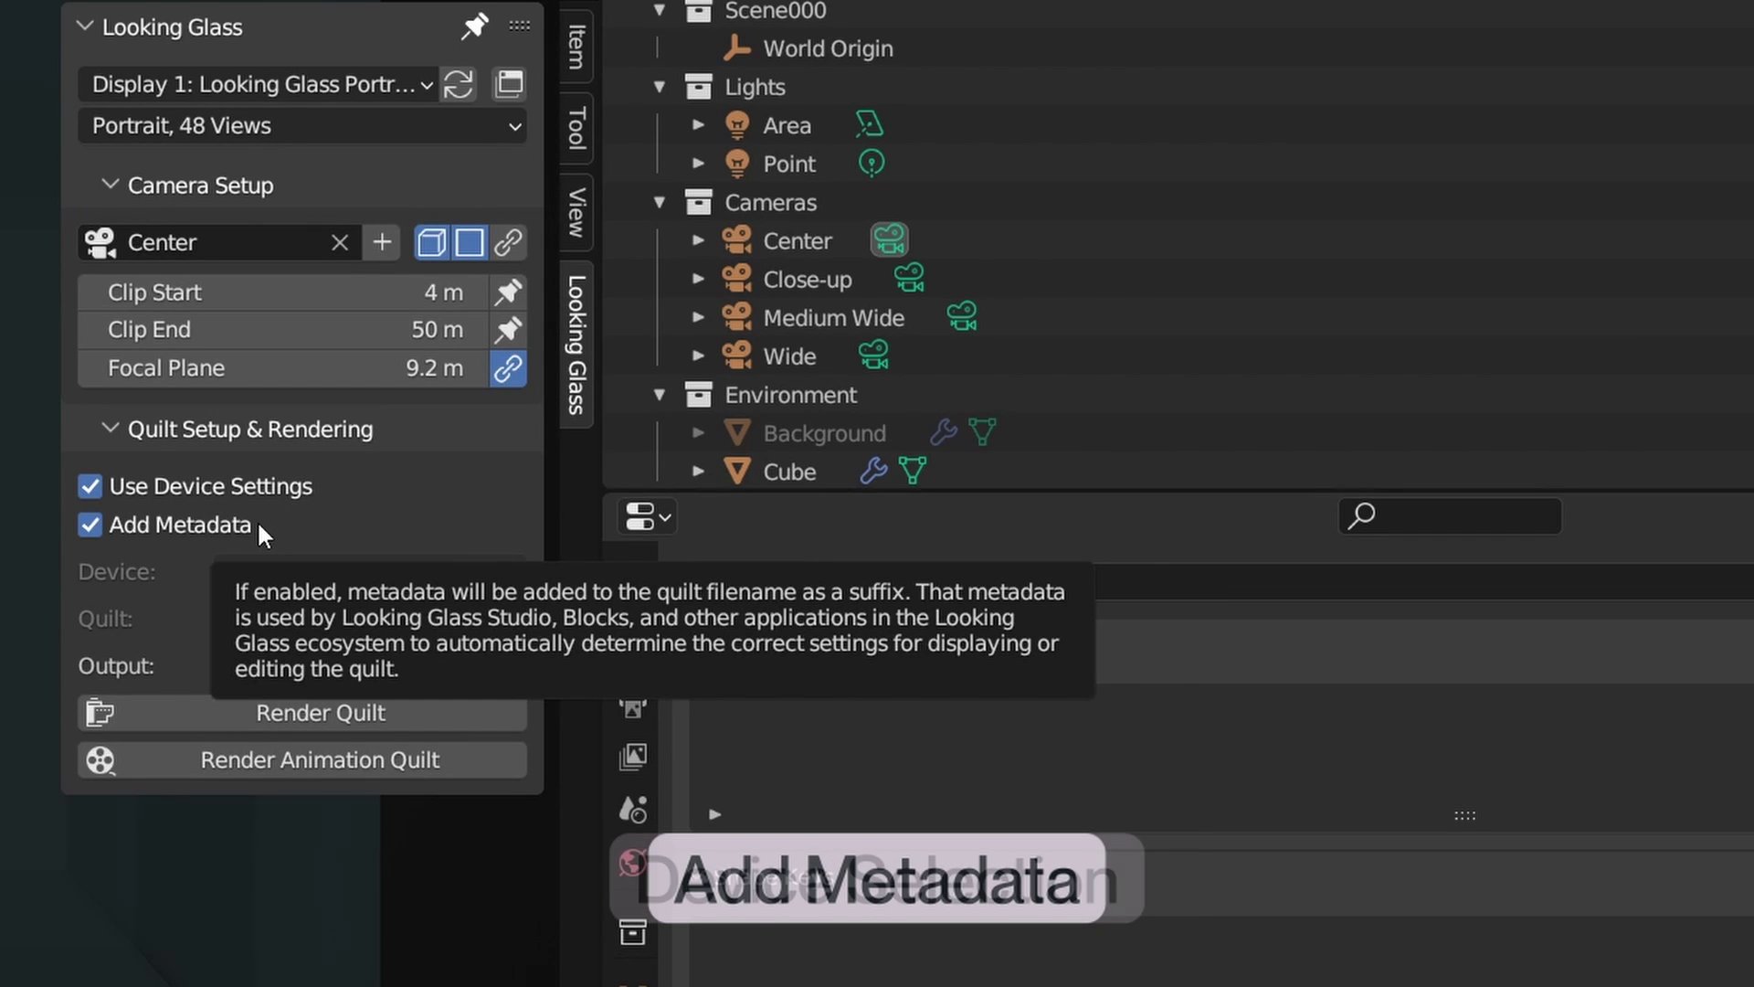
pyautogui.moveTo(485, 569)
pyautogui.moveTo(466, 617)
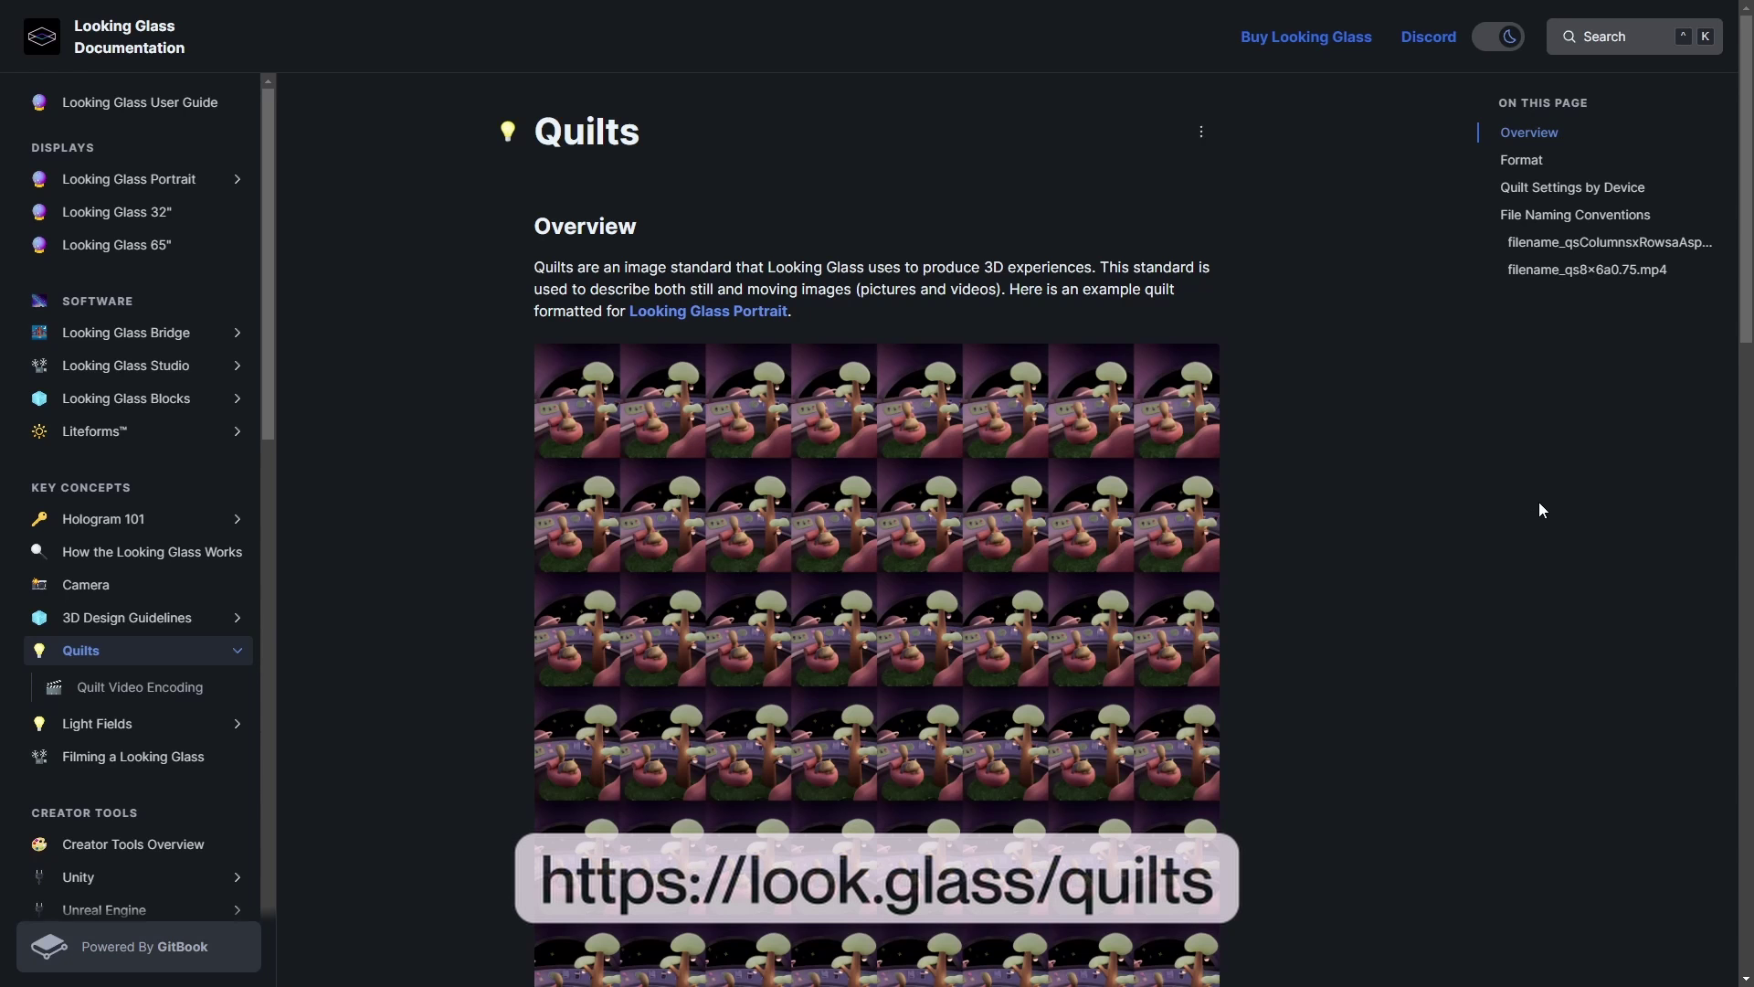
# Scroll down the Quilts documentation page to the example quilt grid.
pyautogui.scroll(-2, 1538, 502)
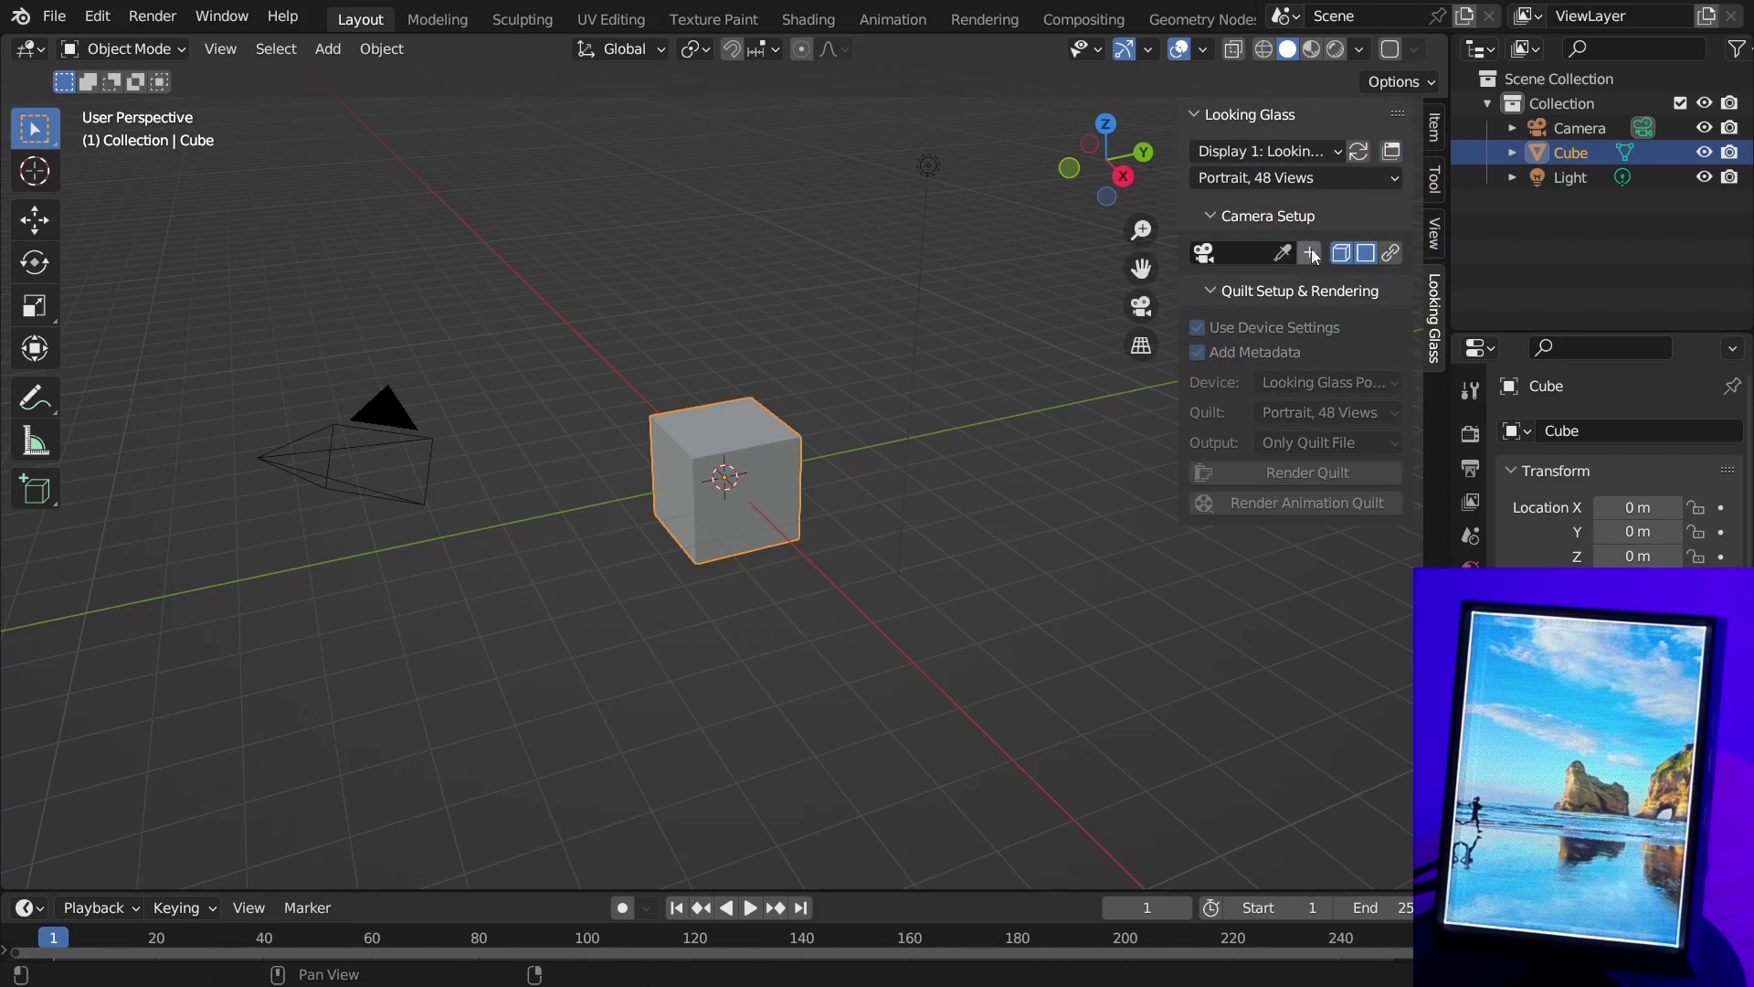
# Make Camera the Looking Glass camera with clipping 9–14 m and focal plane 10 m.
pyautogui.click(1282, 252)
pyautogui.click(1579, 128)
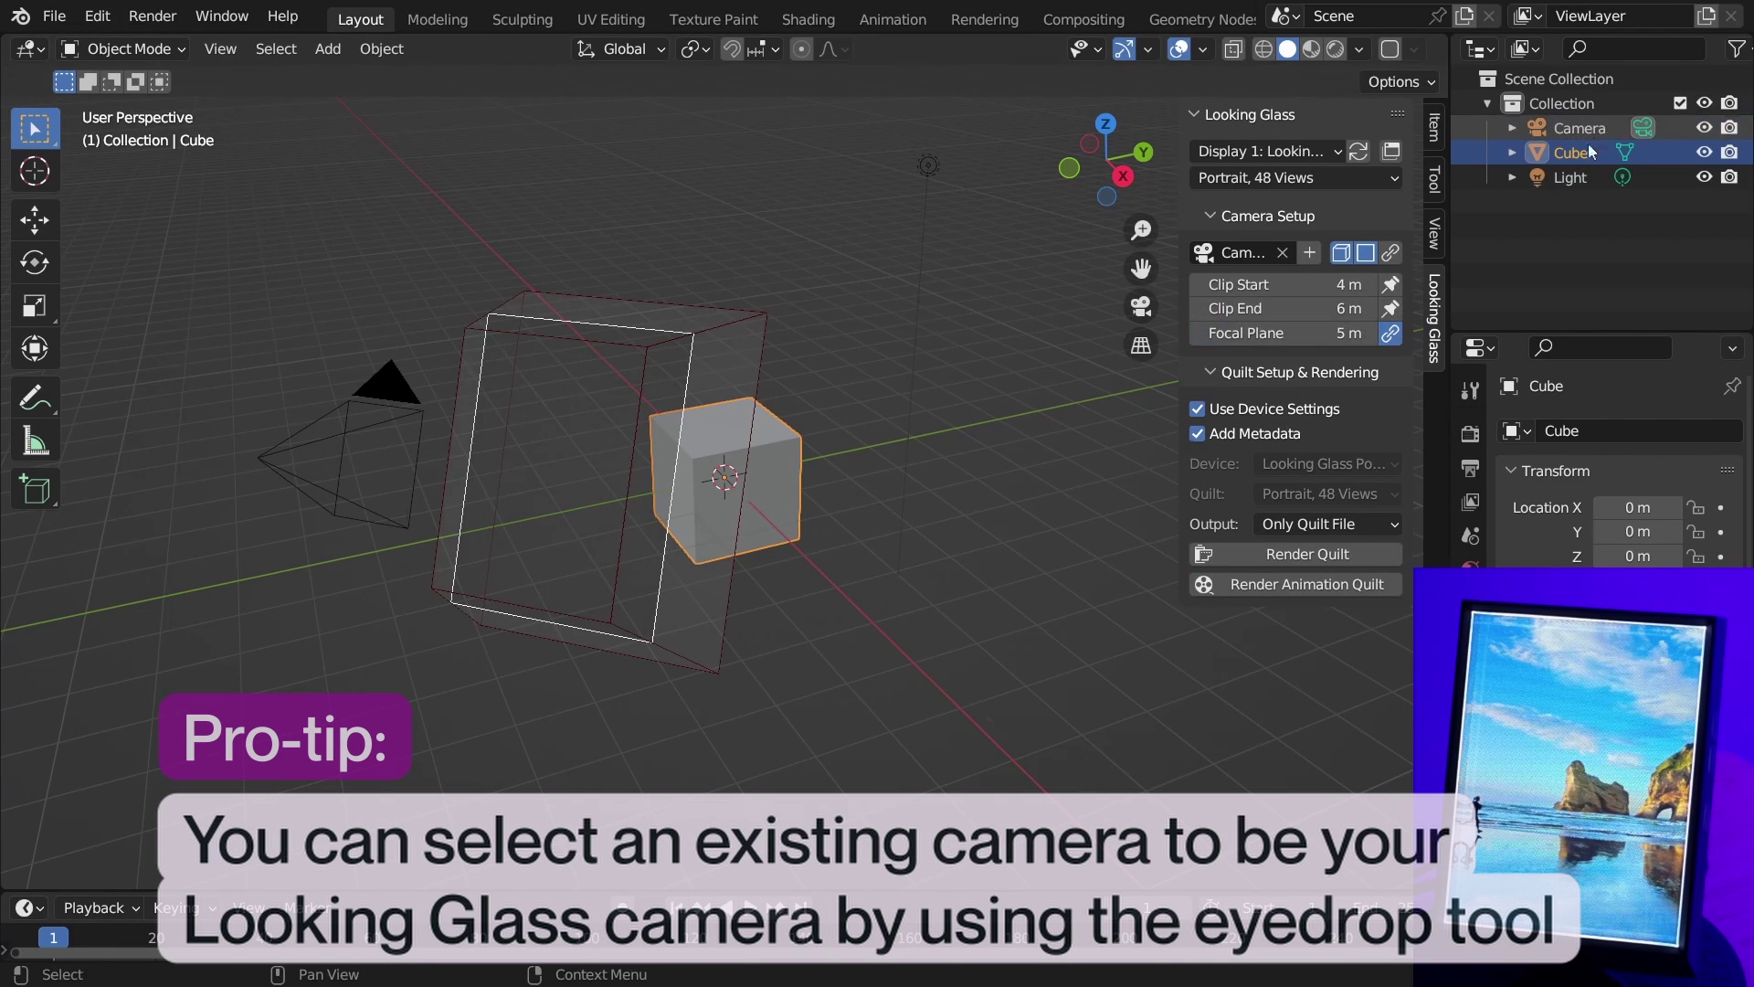
pyautogui.moveTo(1044, 522); pyautogui.dragTo(859, 493, button='middle')
pyautogui.moveTo(1279, 308); pyautogui.dragTo(1343, 333)
pyautogui.moveTo(1279, 284); pyautogui.dragTo(1334, 284)
pyautogui.moveTo(914, 466); pyautogui.dragTo(859, 475, button='middle')
pyautogui.moveTo(1343, 308); pyautogui.dragTo(1316, 308)
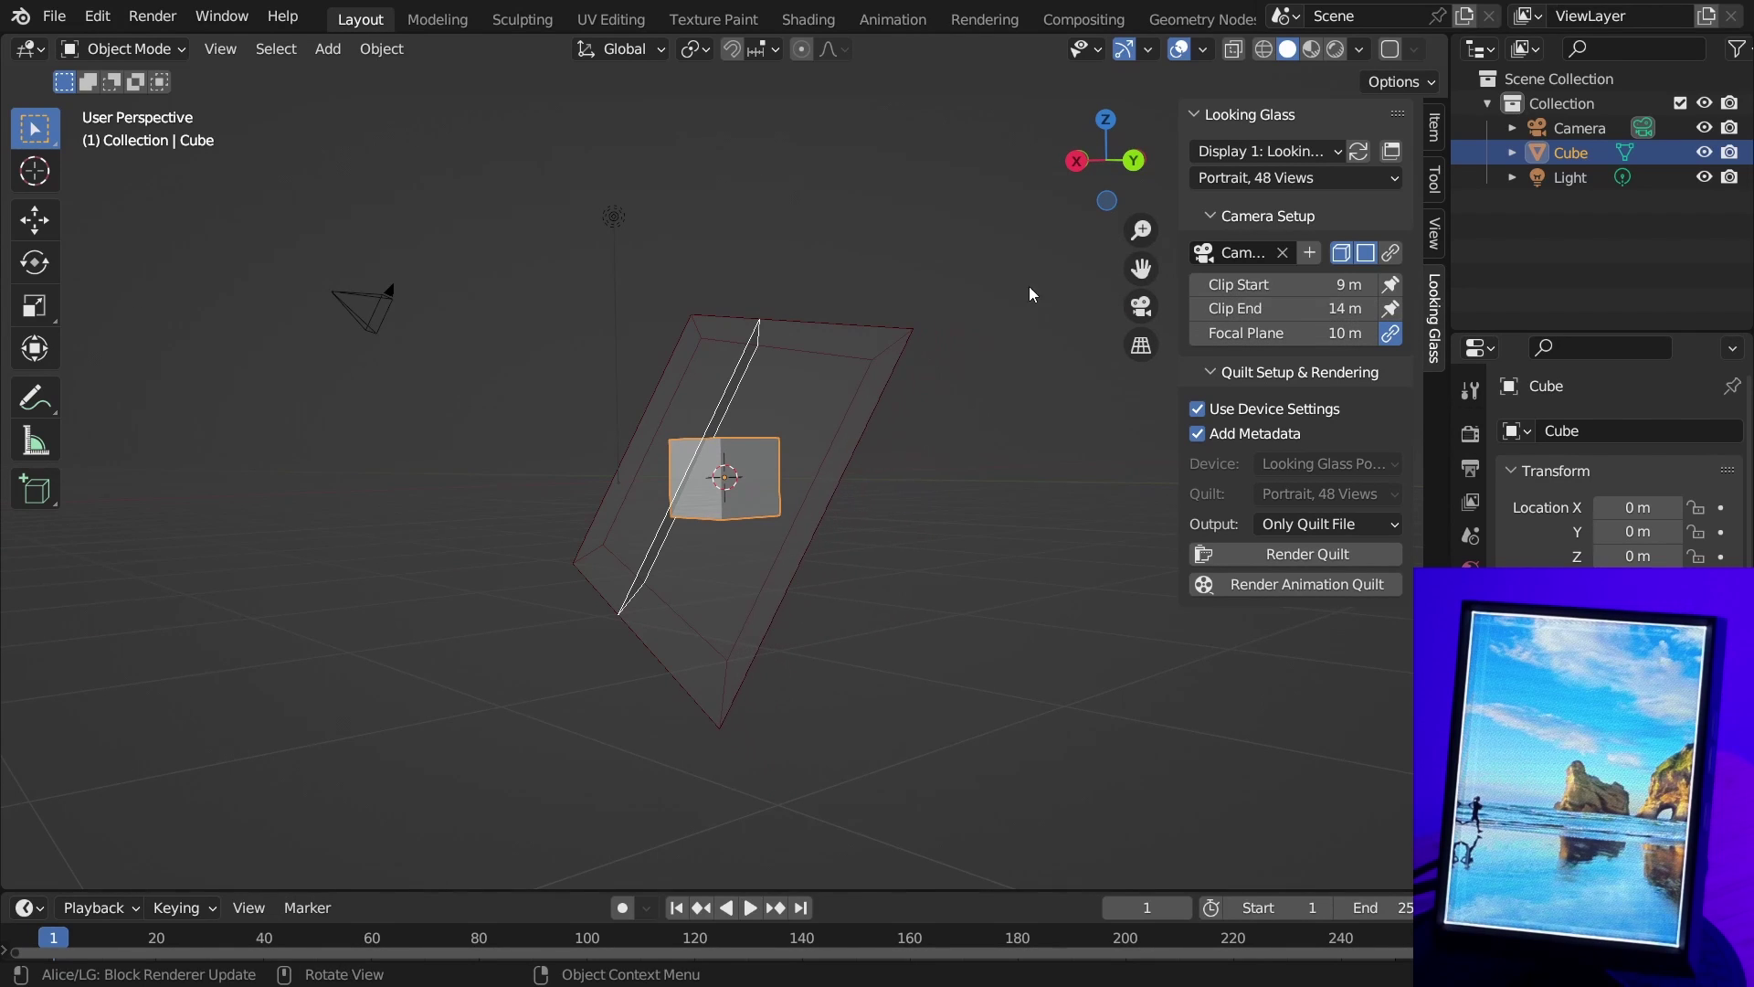
pyautogui.moveTo(1021, 288); pyautogui.dragTo(941, 292, button='middle')
# Open the Light Field Window for a live cube preview, then deselect the cube.
pyautogui.click(1389, 48)
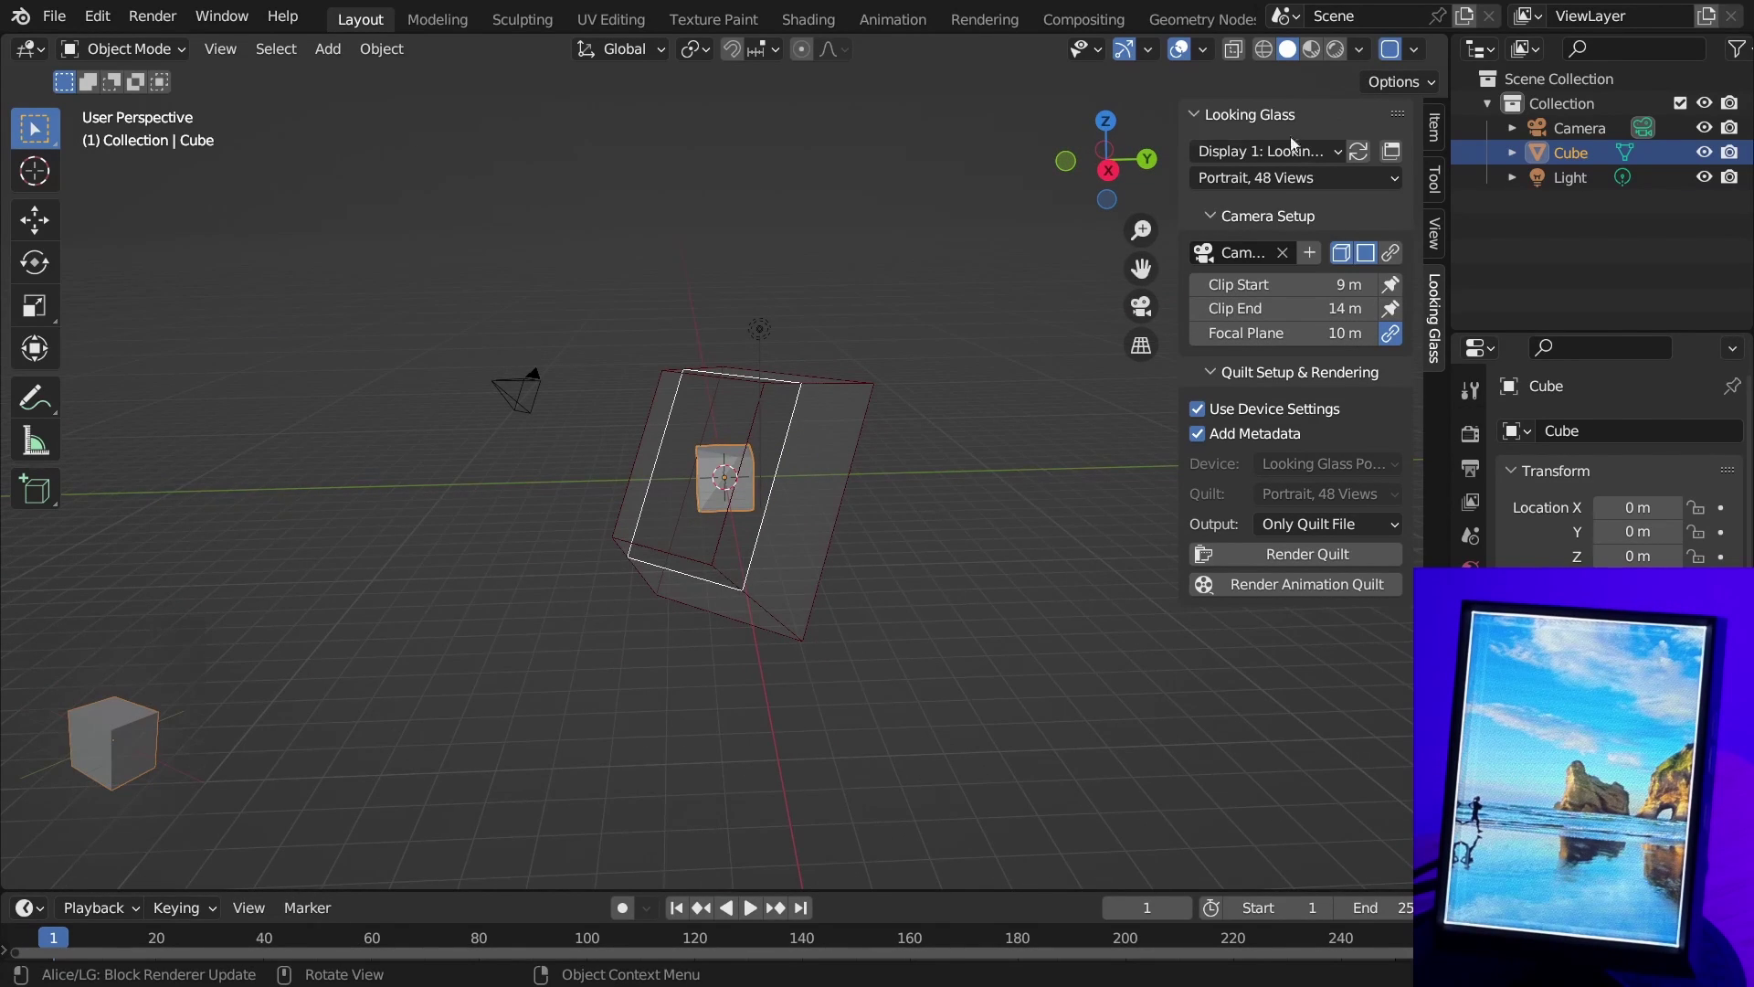
pyautogui.click(1391, 151)
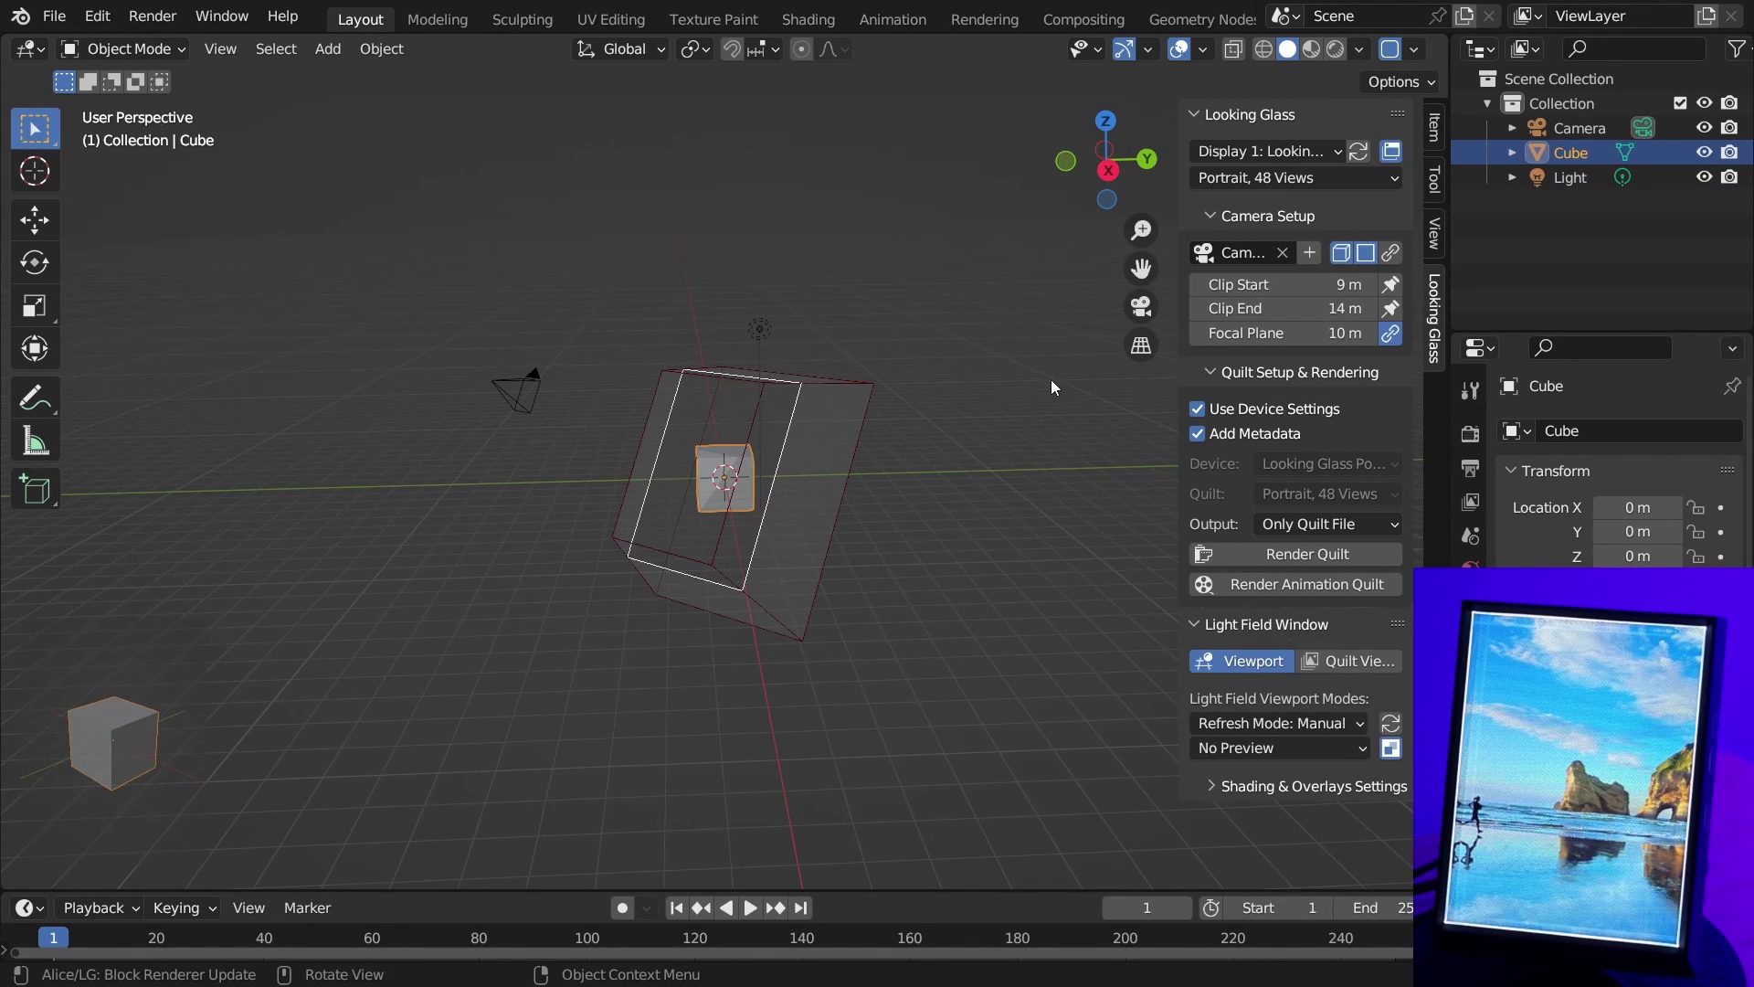
pyautogui.moveTo(1001, 501); pyautogui.dragTo(873, 497, button='middle')
pyautogui.scroll(4, 873, 497)
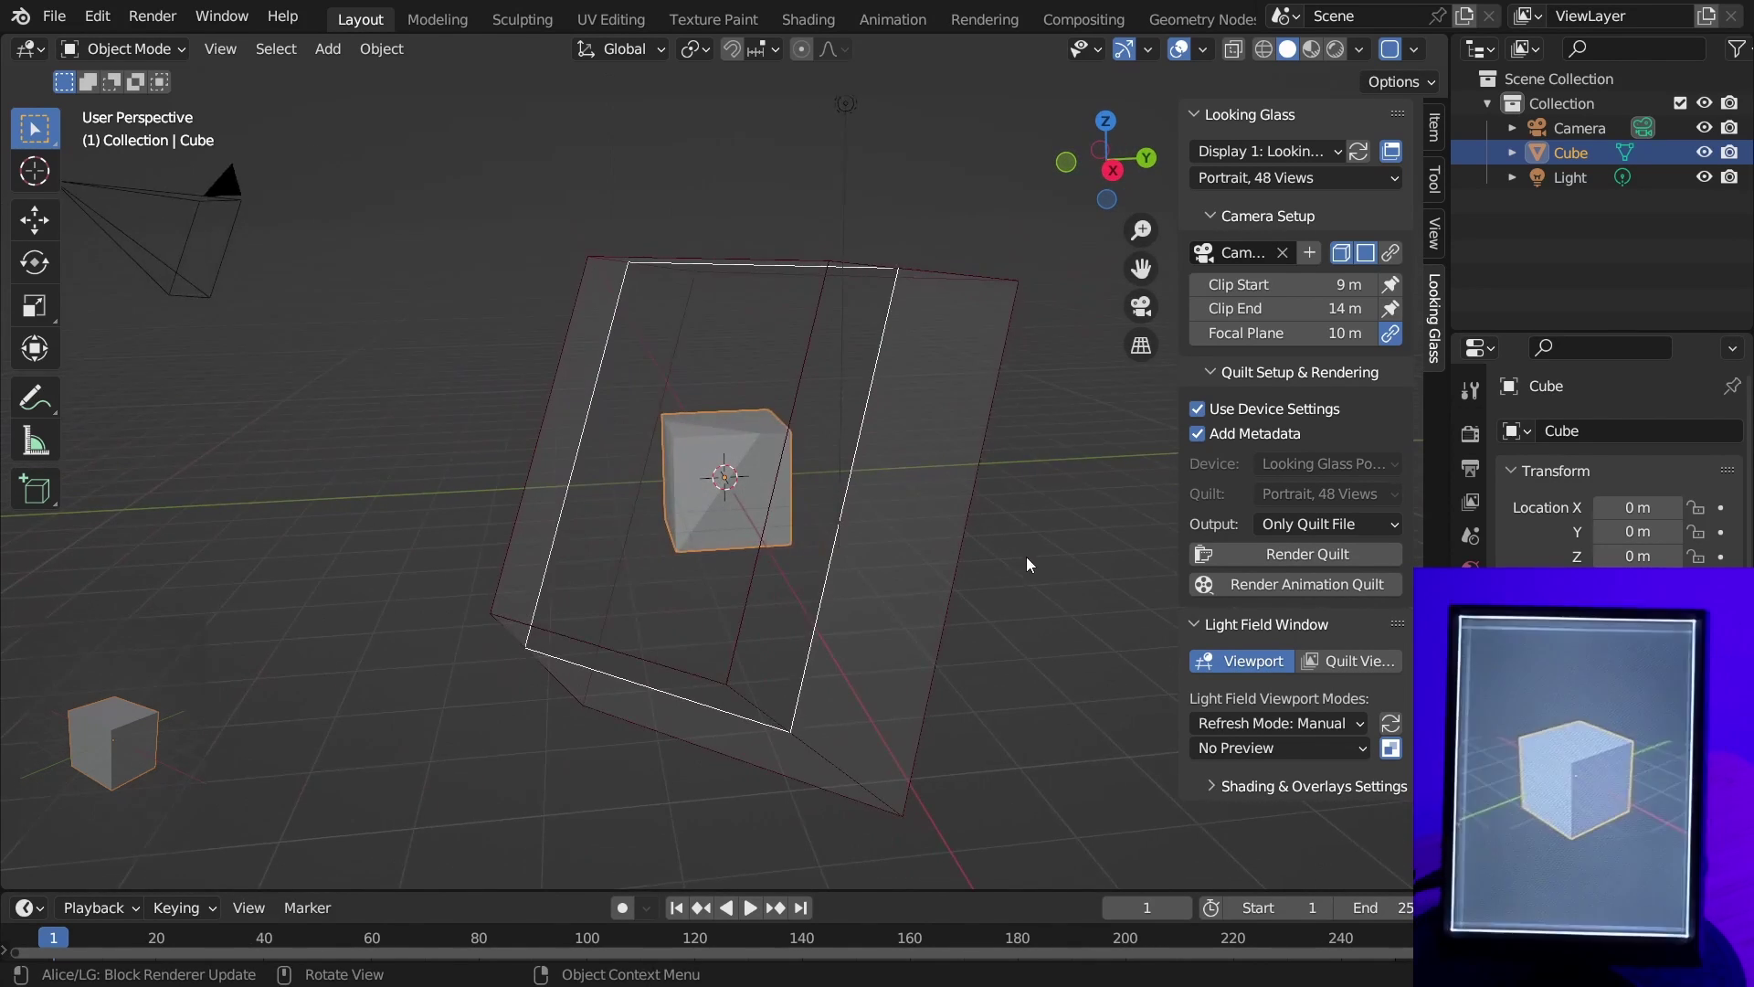
pyautogui.scroll(-2, 1026, 557)
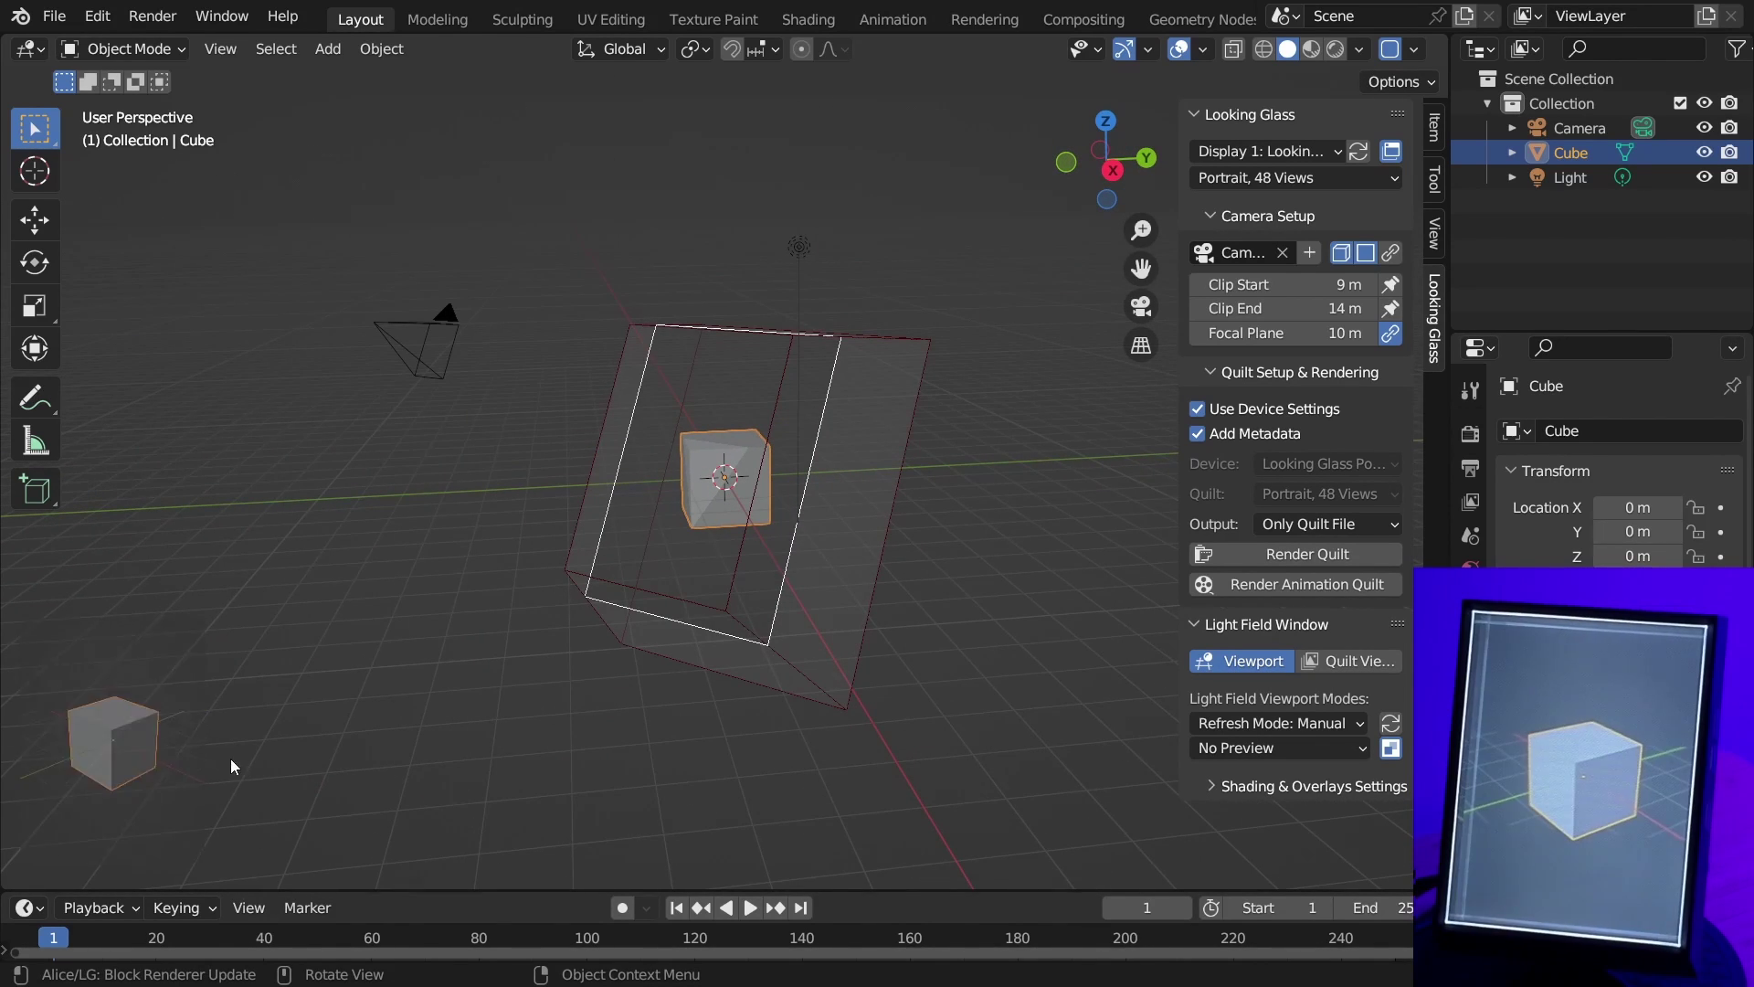
pyautogui.click(201, 764)
# Render the cube hologram as a quilt image.
pyautogui.click(1308, 554)
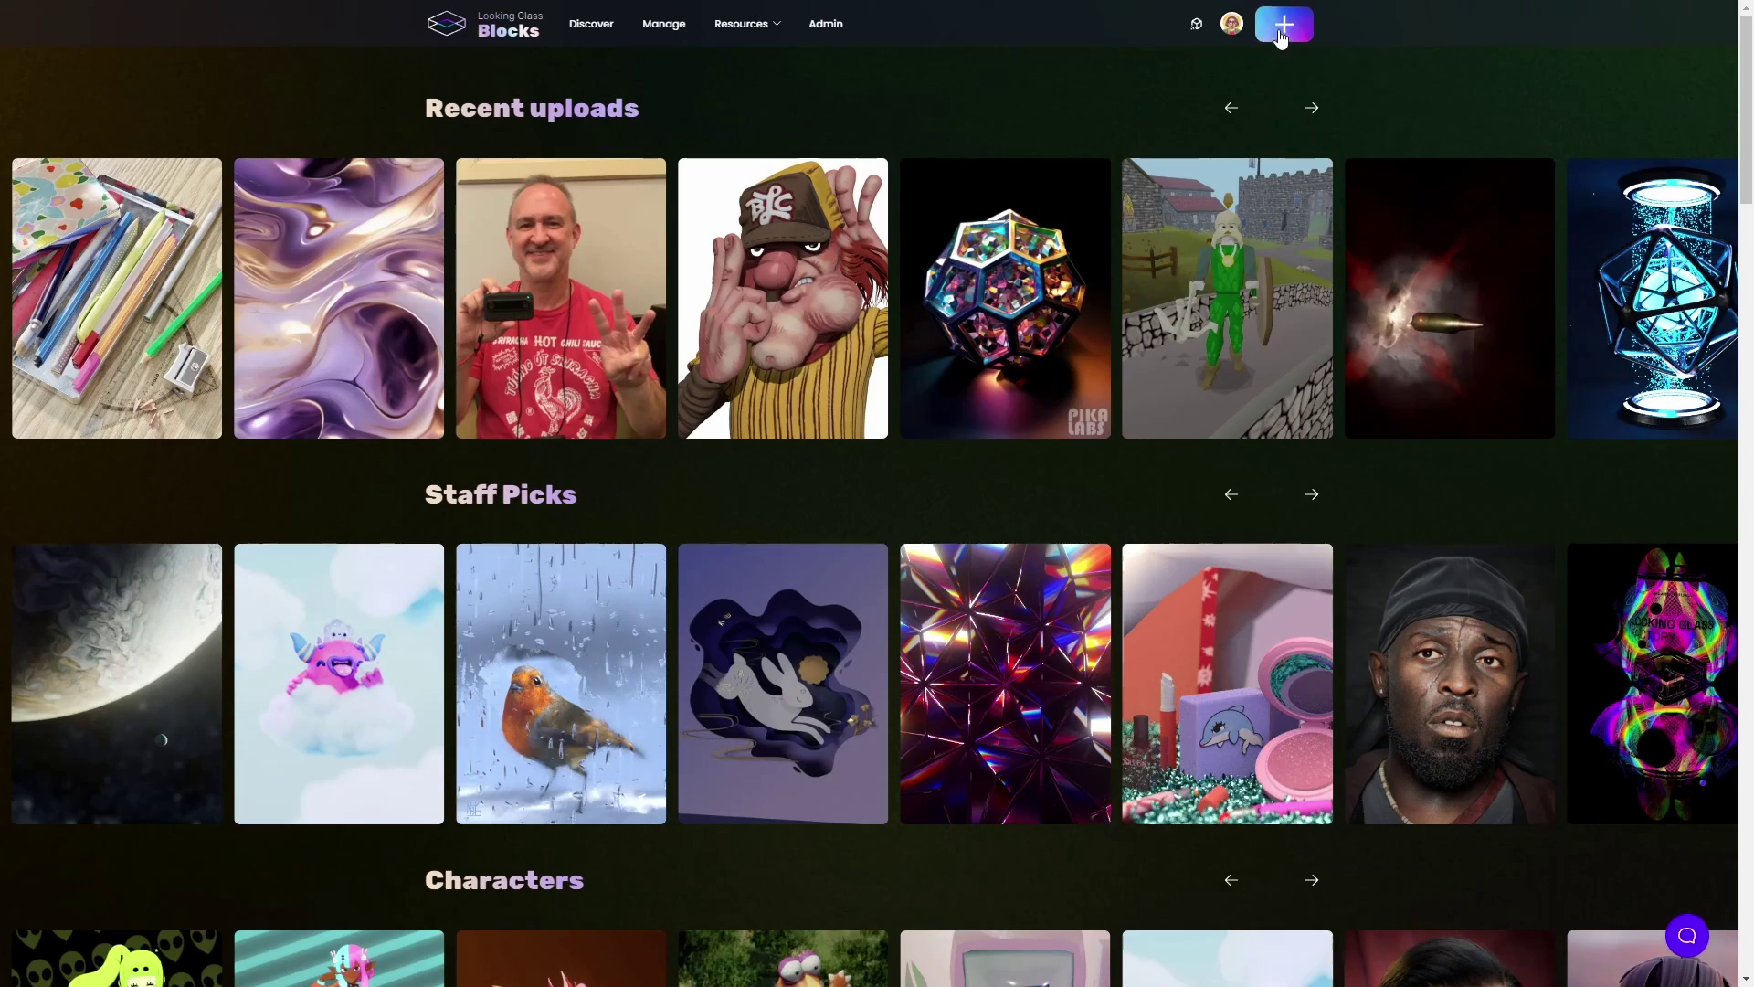
# Create a new Light field hologram by uploading the rendered quilt PNG.
pyautogui.click(1279, 30)
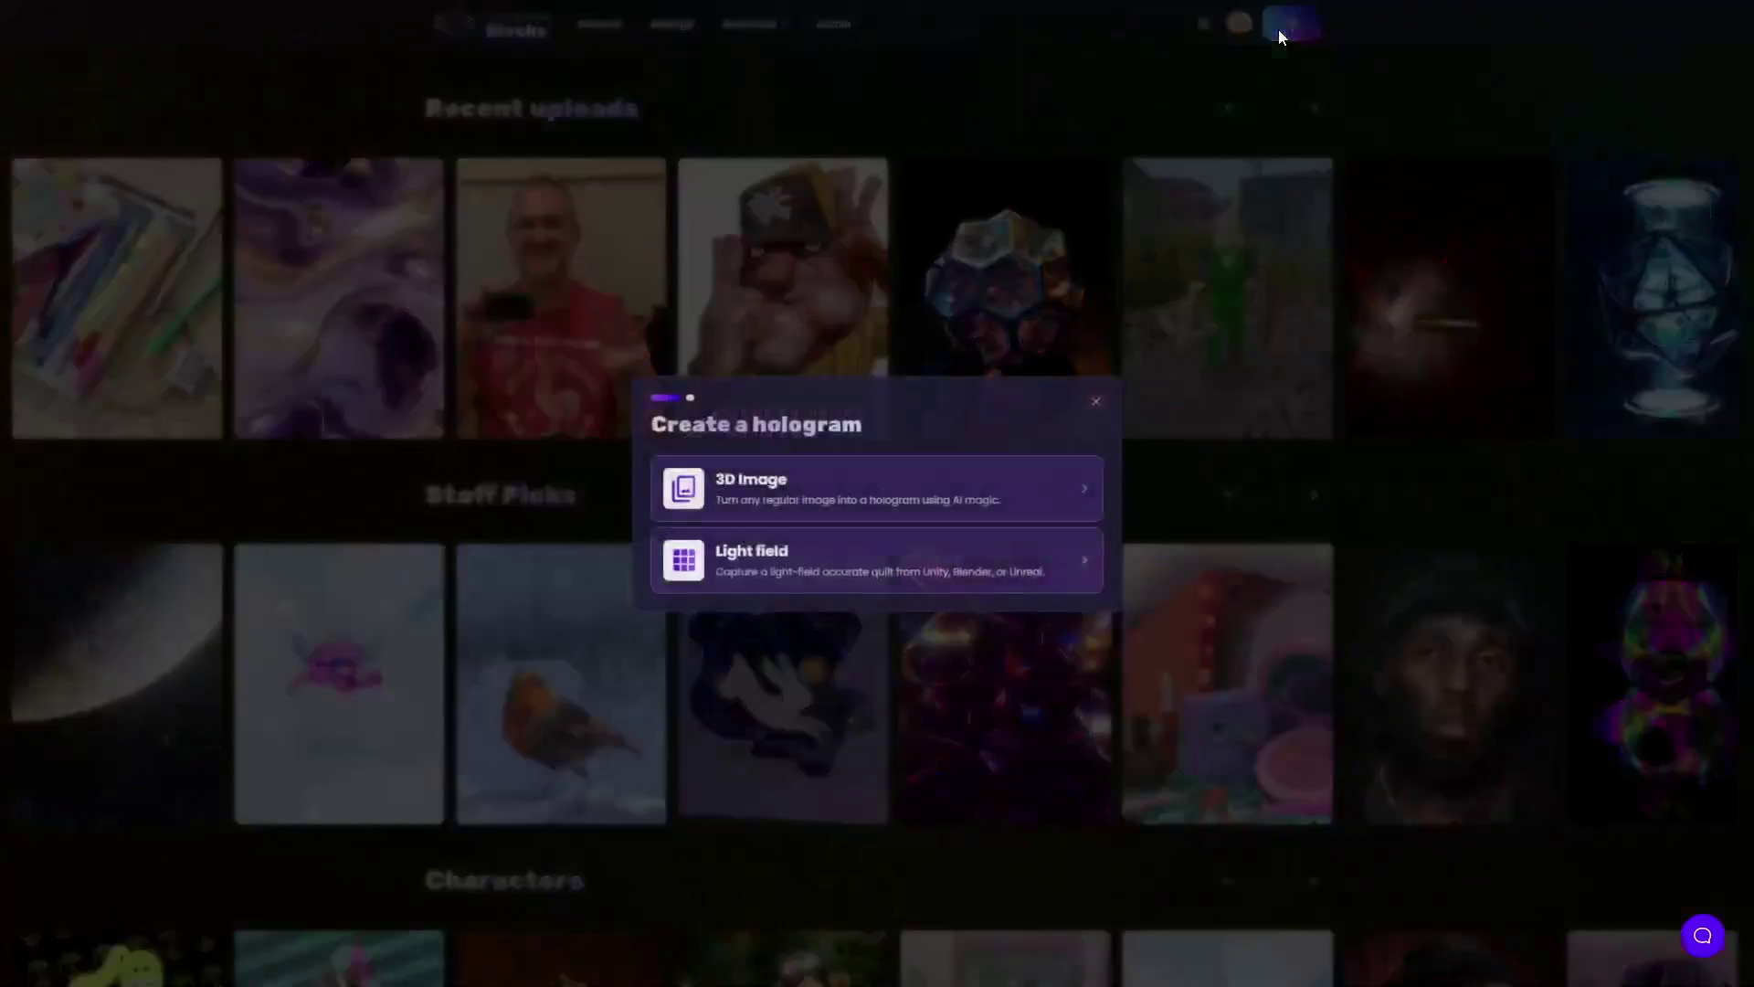
pyautogui.click(747, 560)
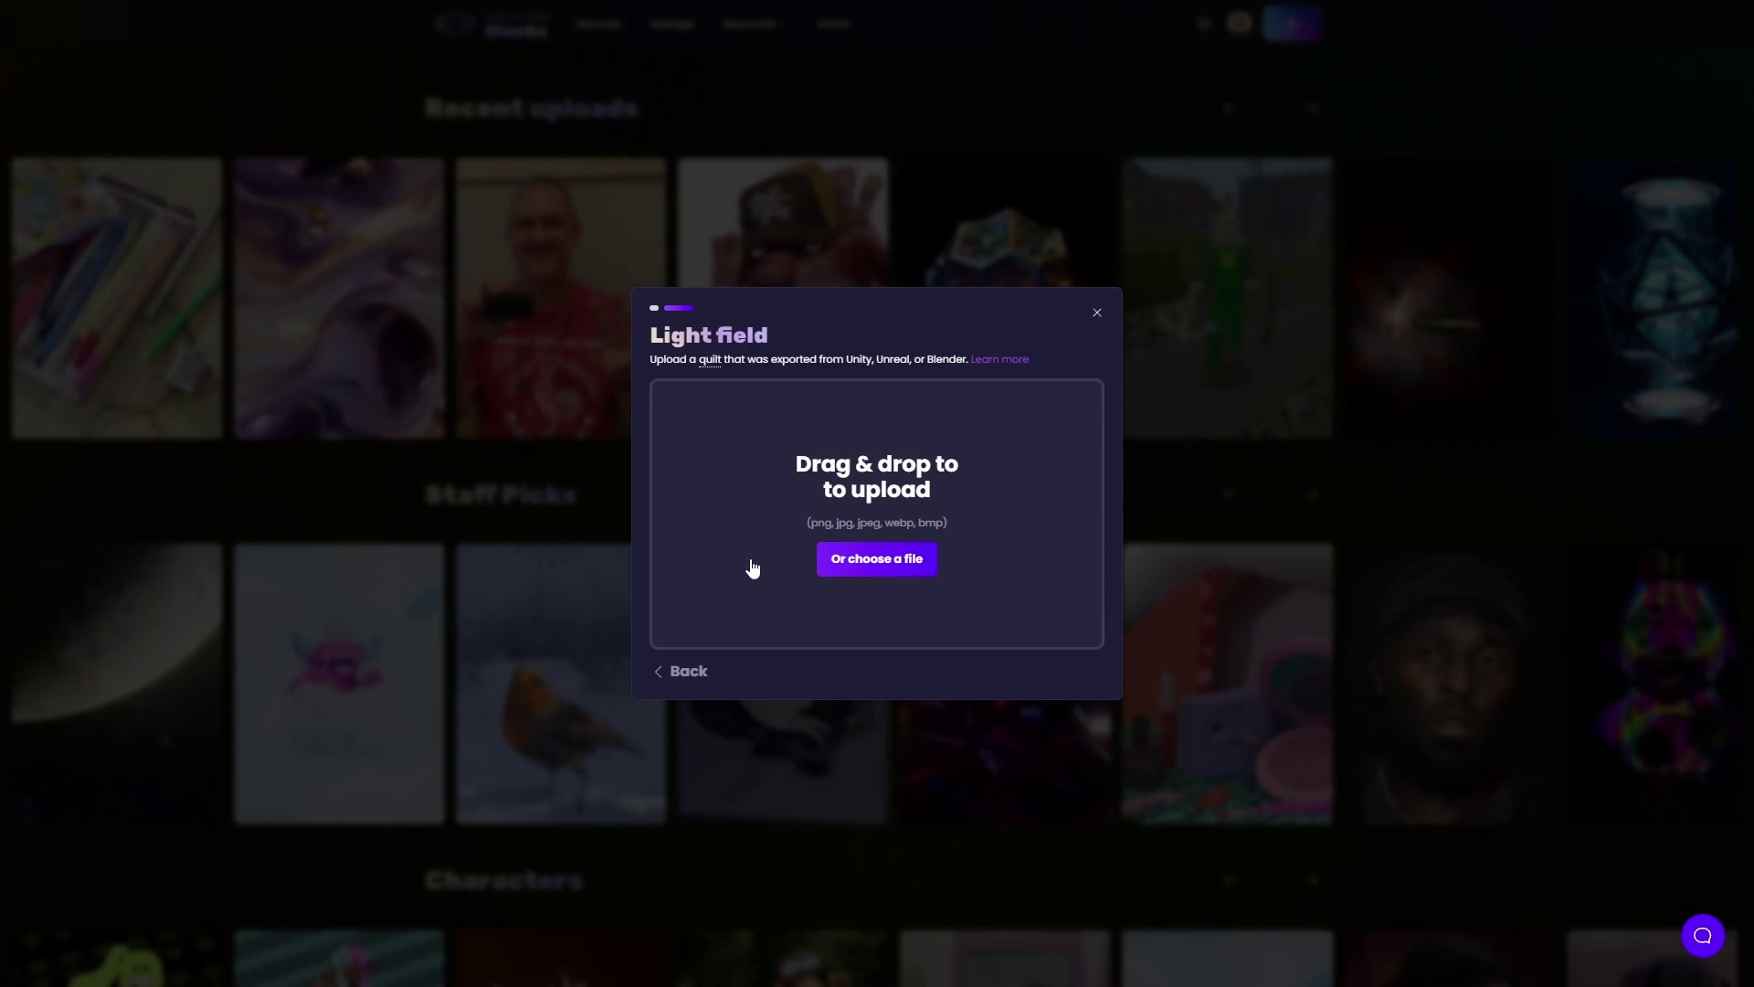
pyautogui.click(864, 561)
pyautogui.click(423, 169)
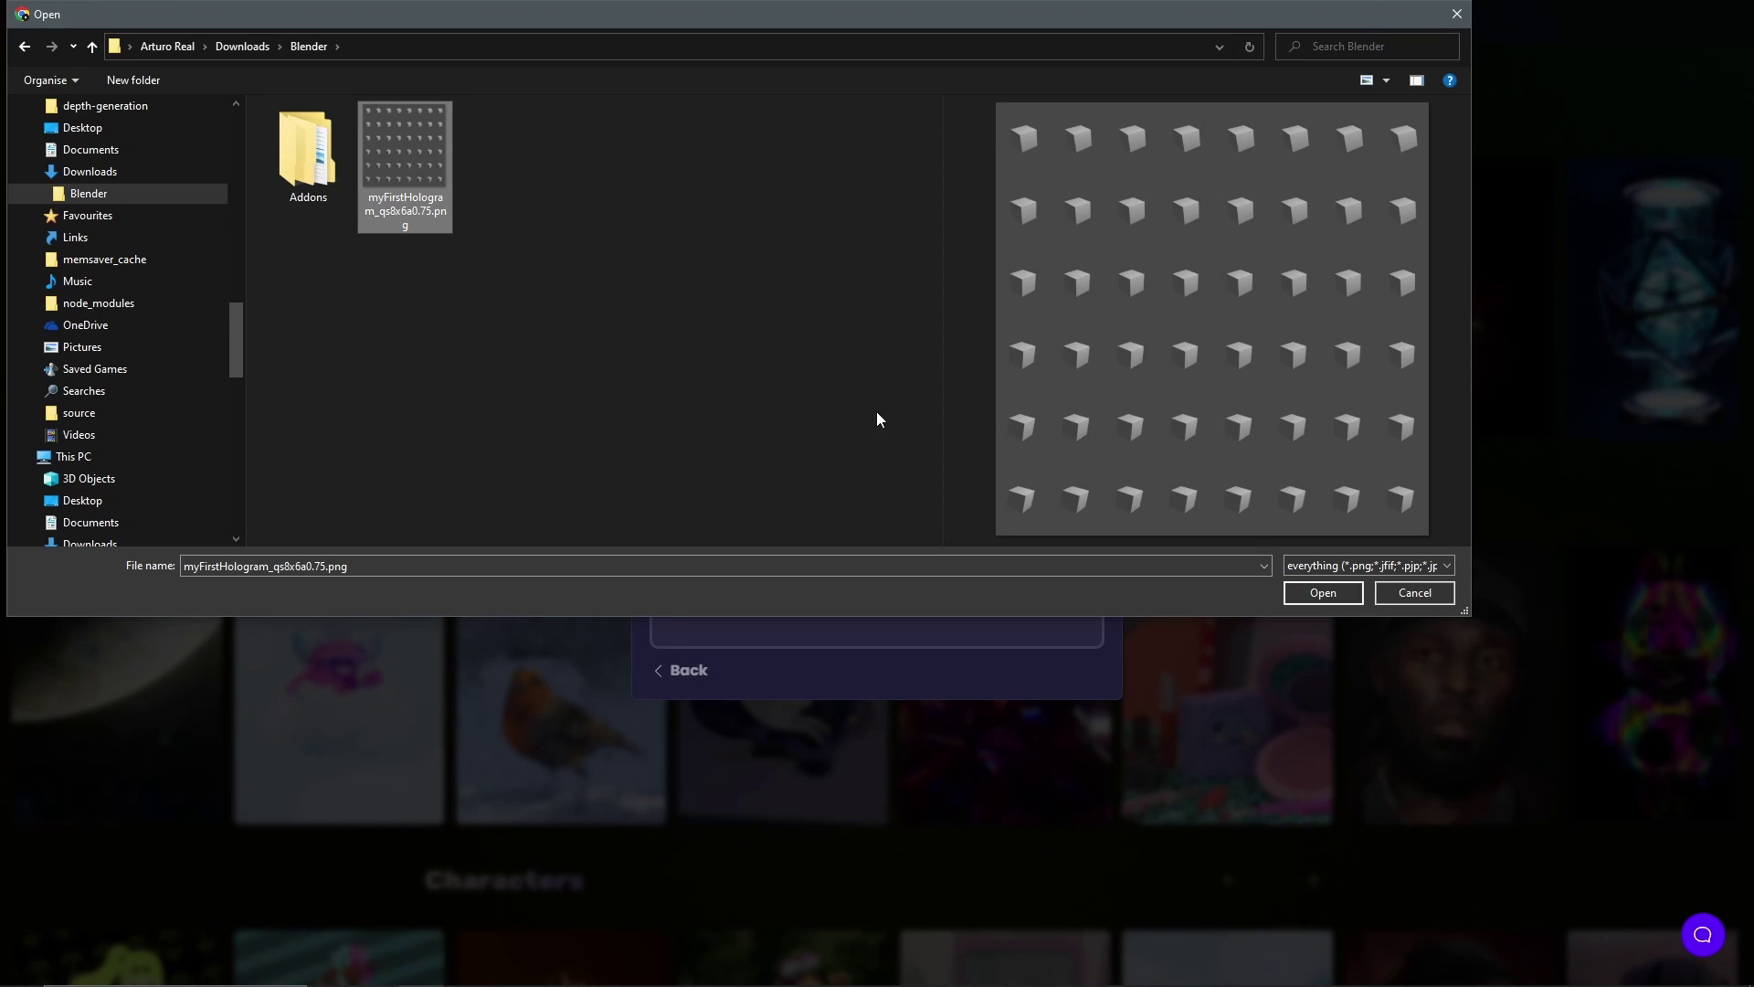
pyautogui.click(1299, 595)
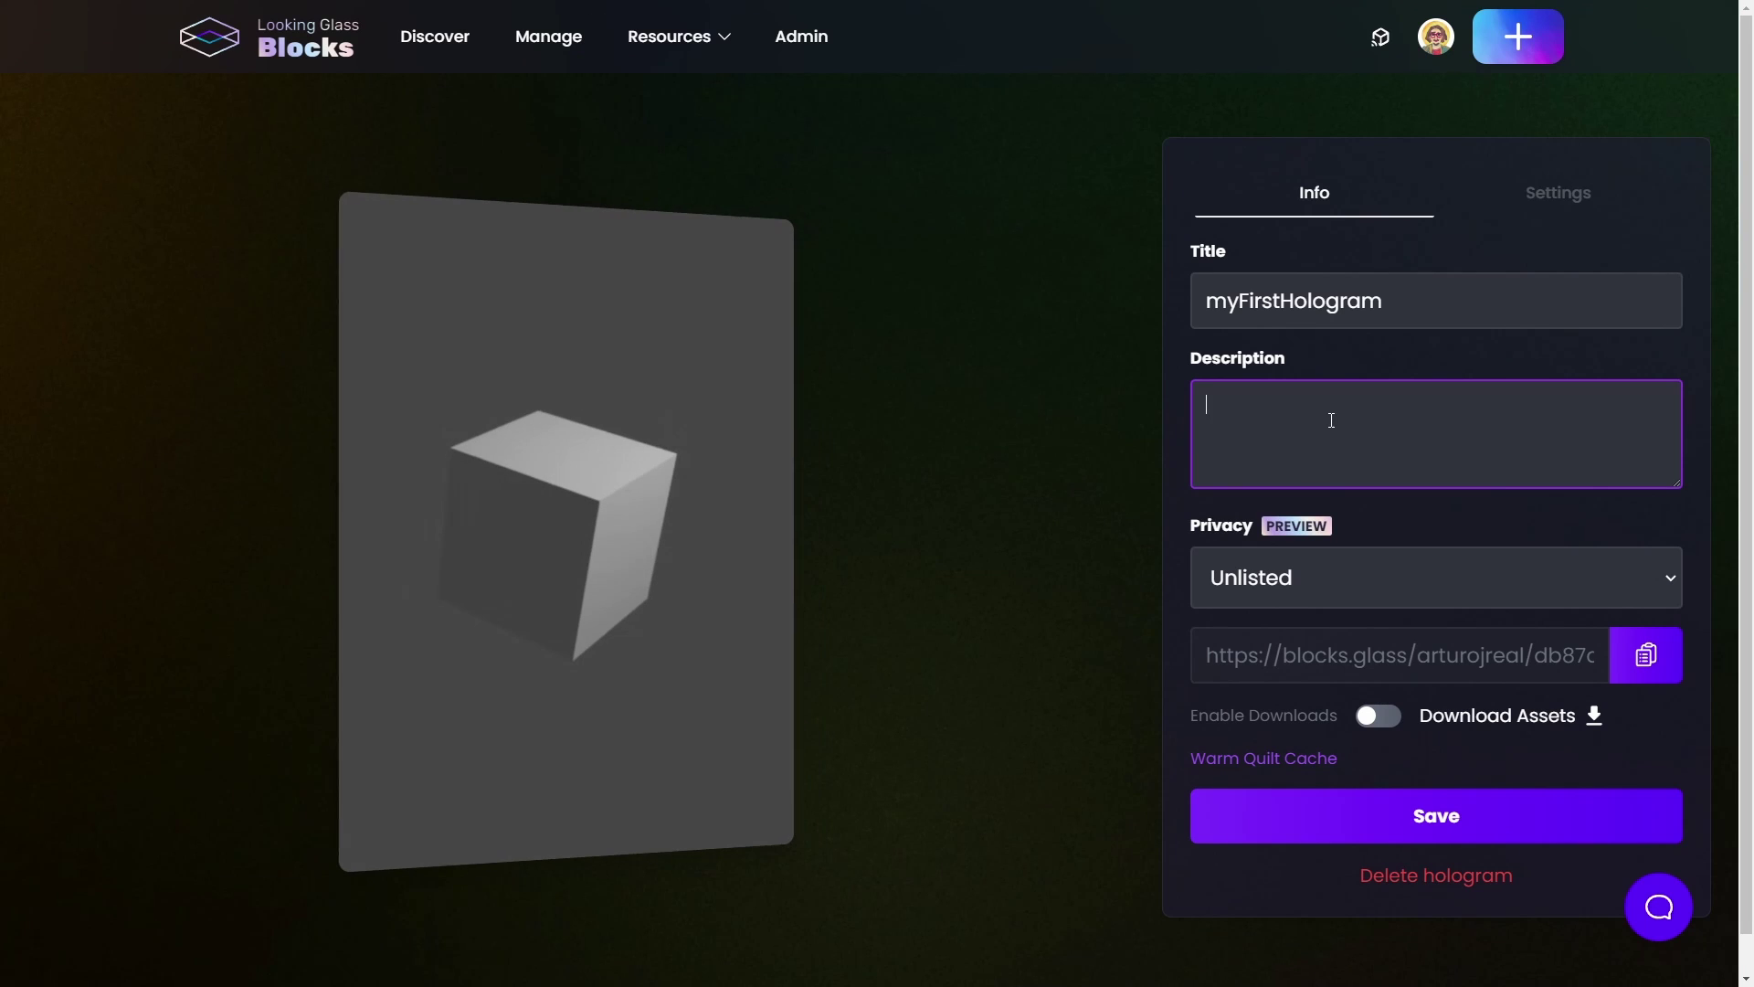
# Give it the description 'I made this in Blender!', set Privacy to Public and save.
pyautogui.write('I made this in Blender!')
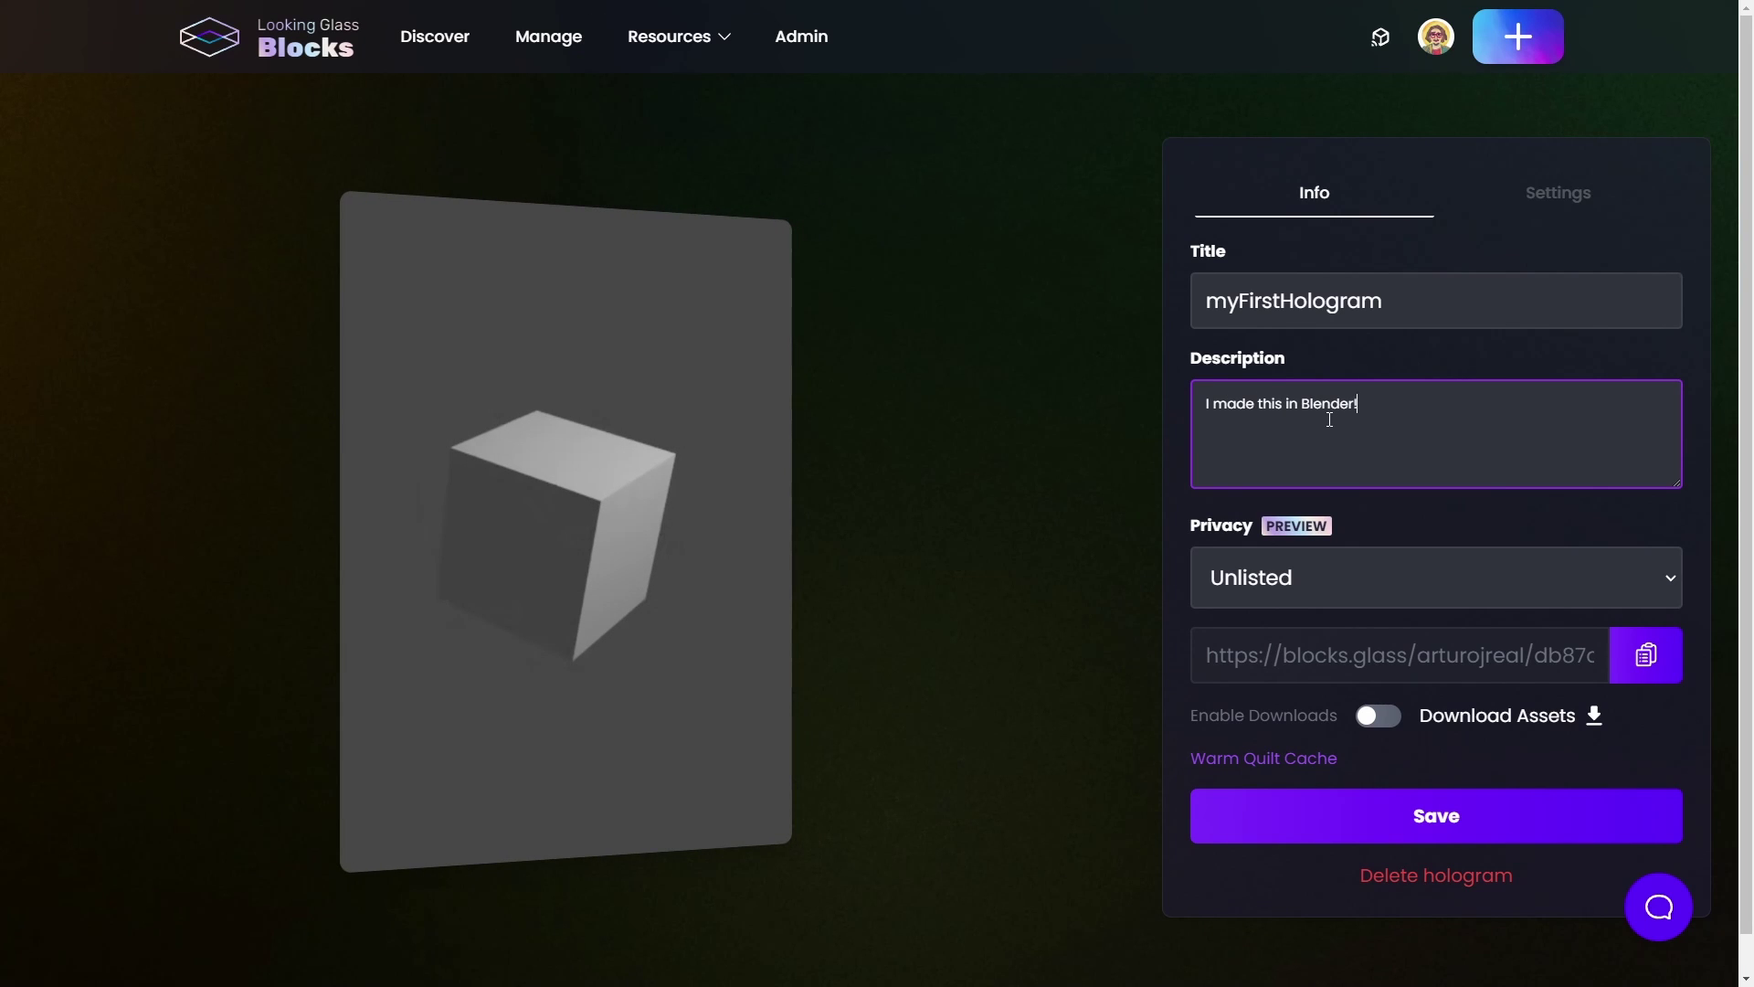
pyautogui.click(1400, 590)
pyautogui.click(1401, 623)
pyautogui.click(1404, 744)
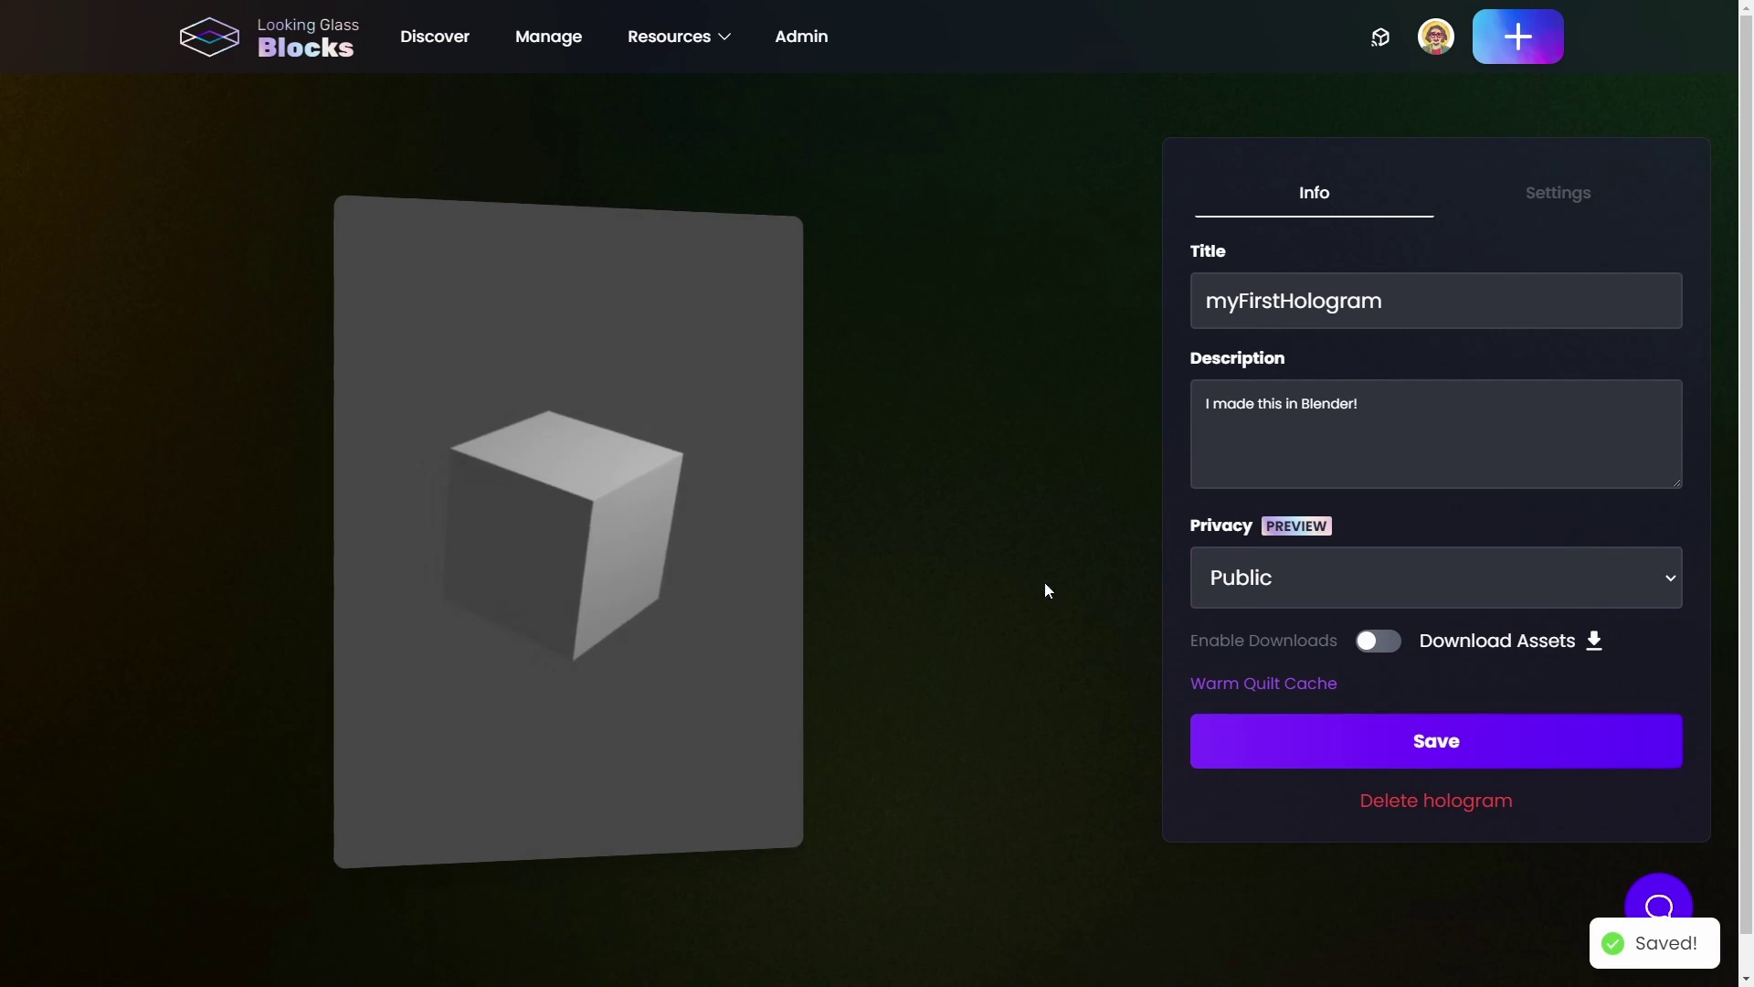